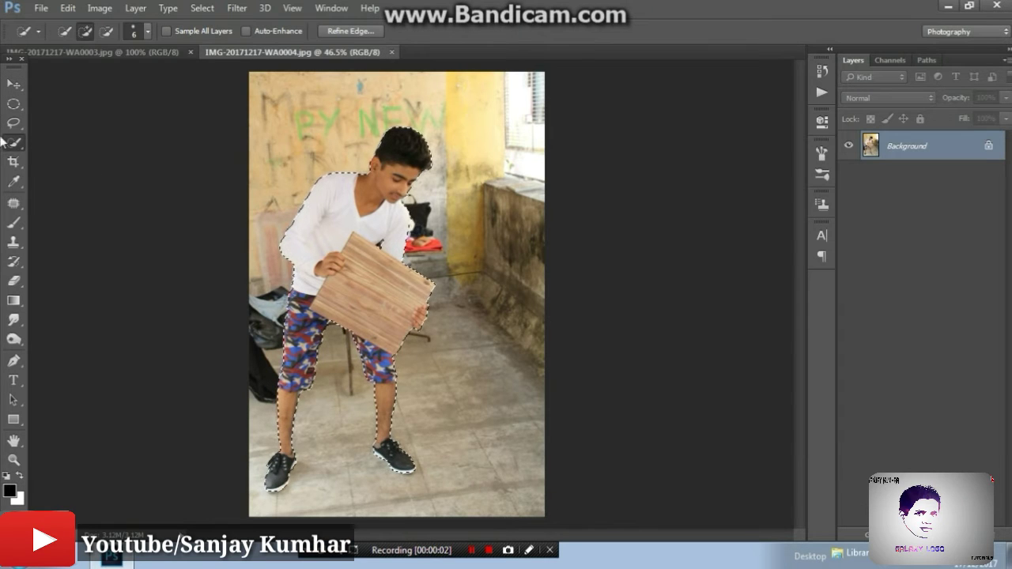
# Step: Mask Layer 0 to the boy selection, refine the mask edges, and apply it permanently
pyautogui.click(918, 535)
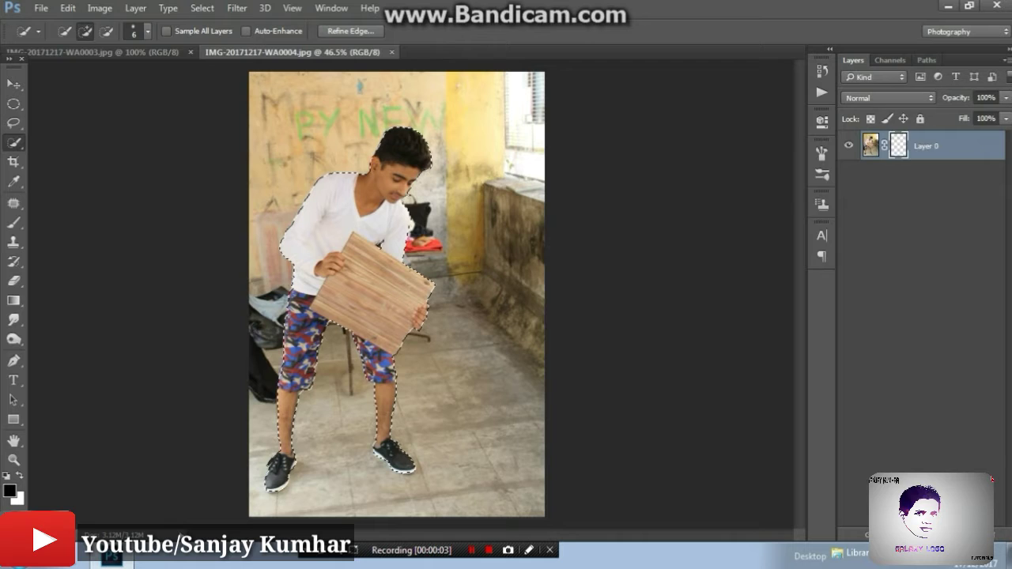
pyautogui.rightClick(897, 148)
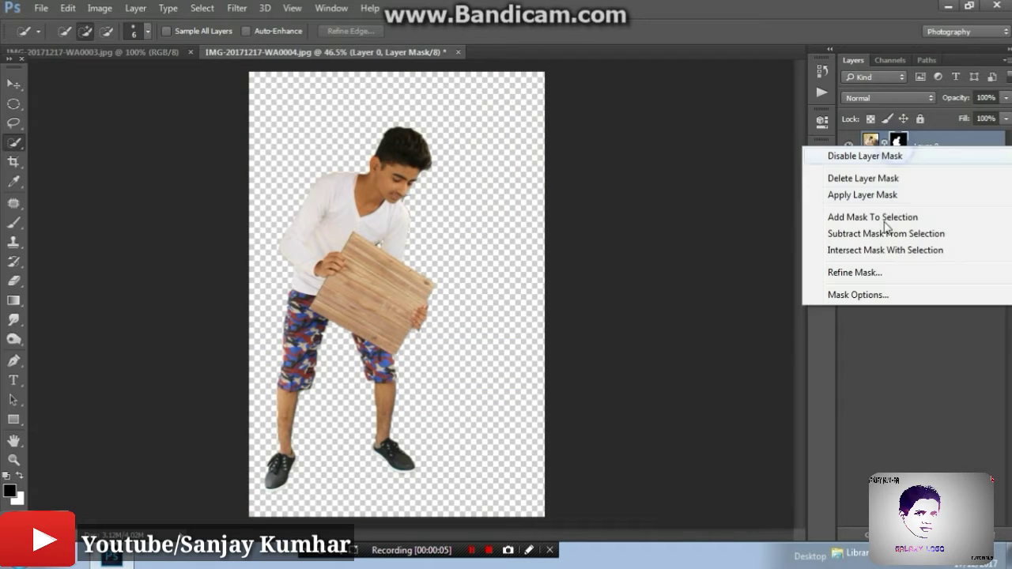
pyautogui.click(872, 271)
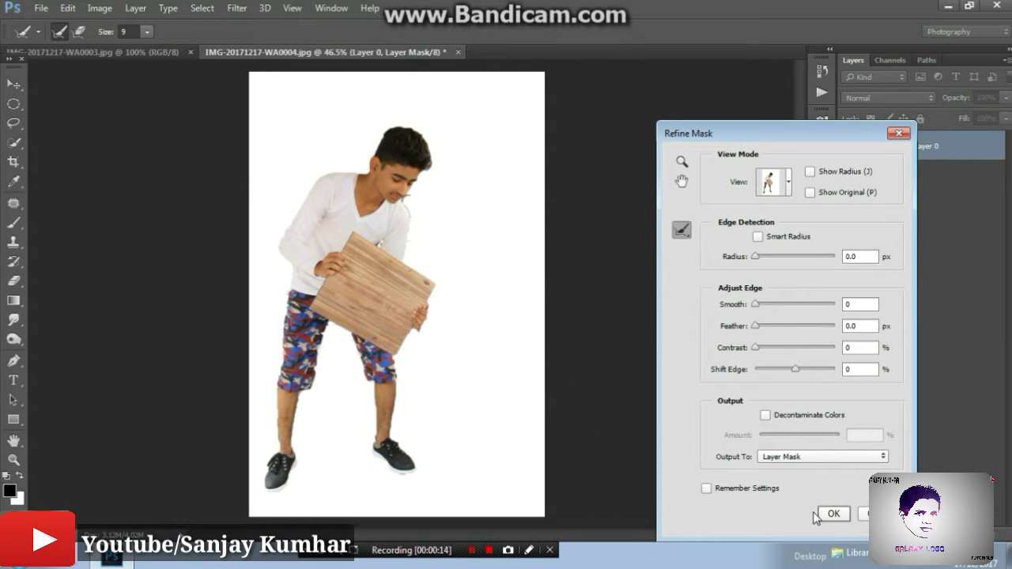
pyautogui.click(828, 513)
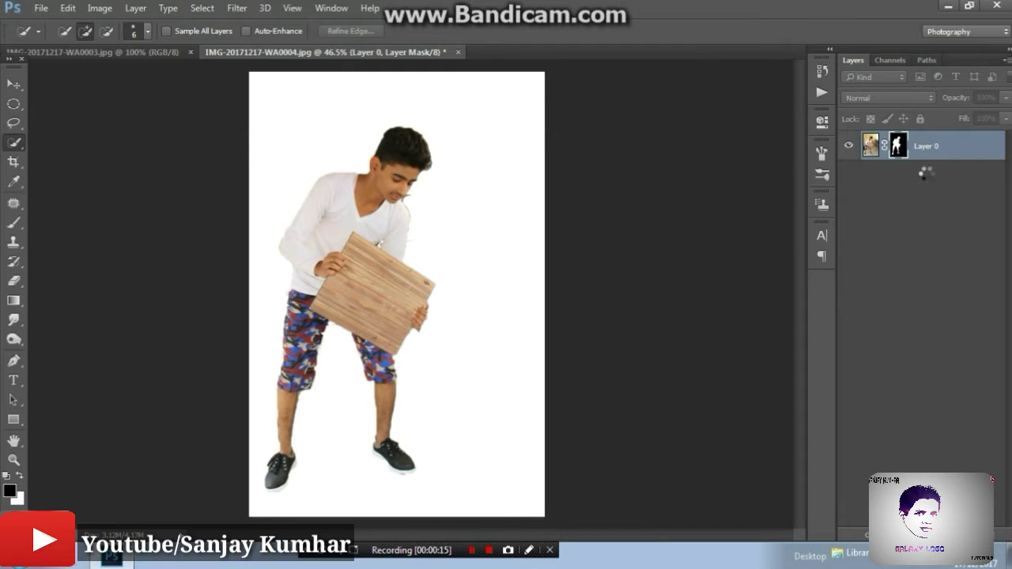
pyautogui.rightClick(898, 145)
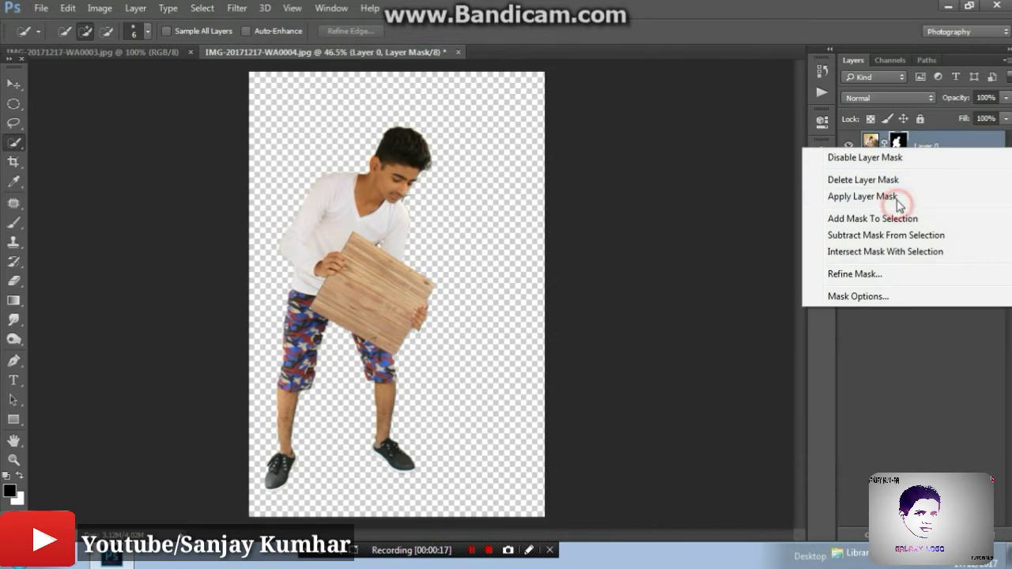
pyautogui.click(898, 204)
# Step: Unlock the Background layer of the WA0003 waterfall road scene
pyautogui.click(15, 84)
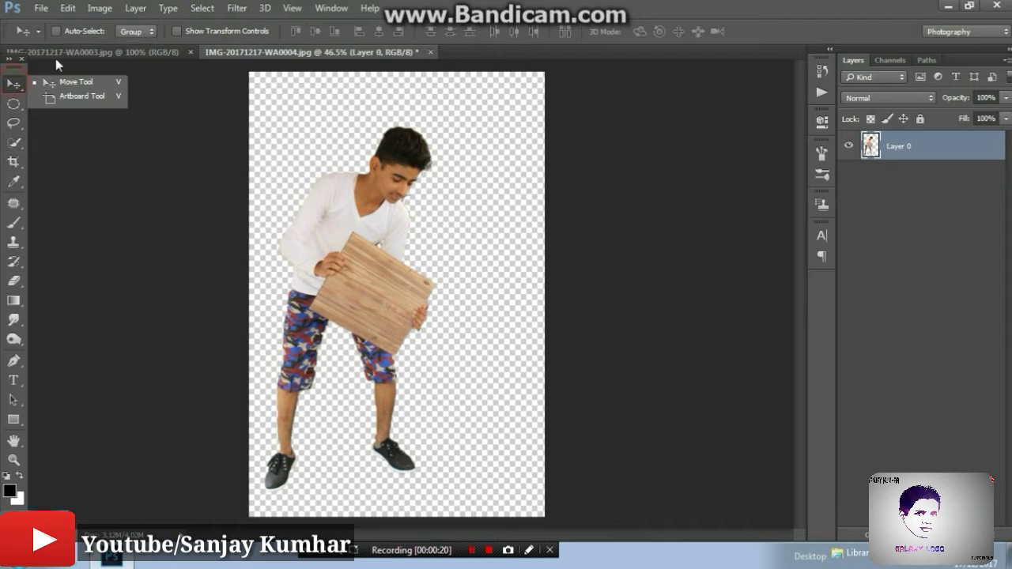
pyautogui.click(110, 53)
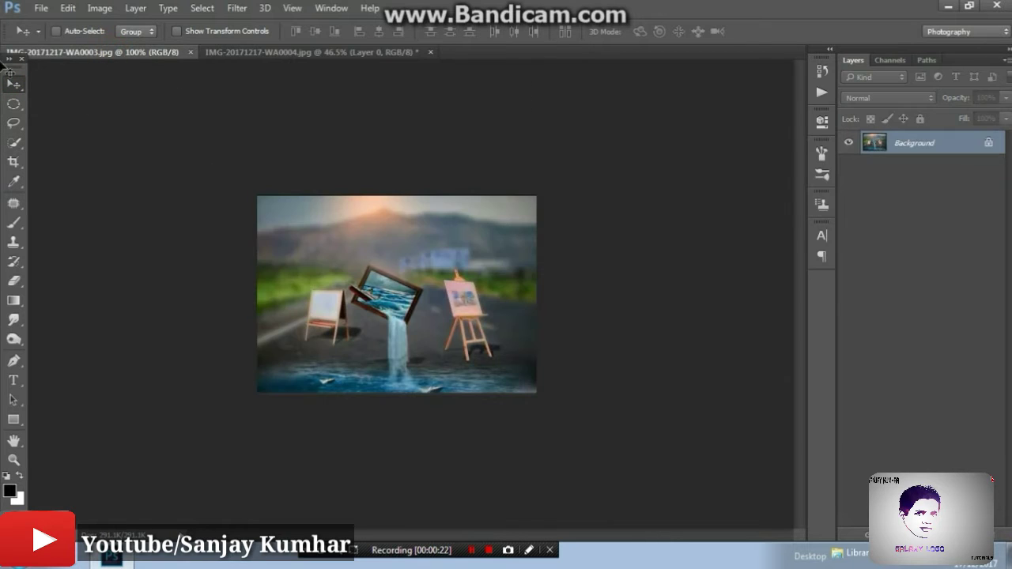
pyautogui.click(988, 143)
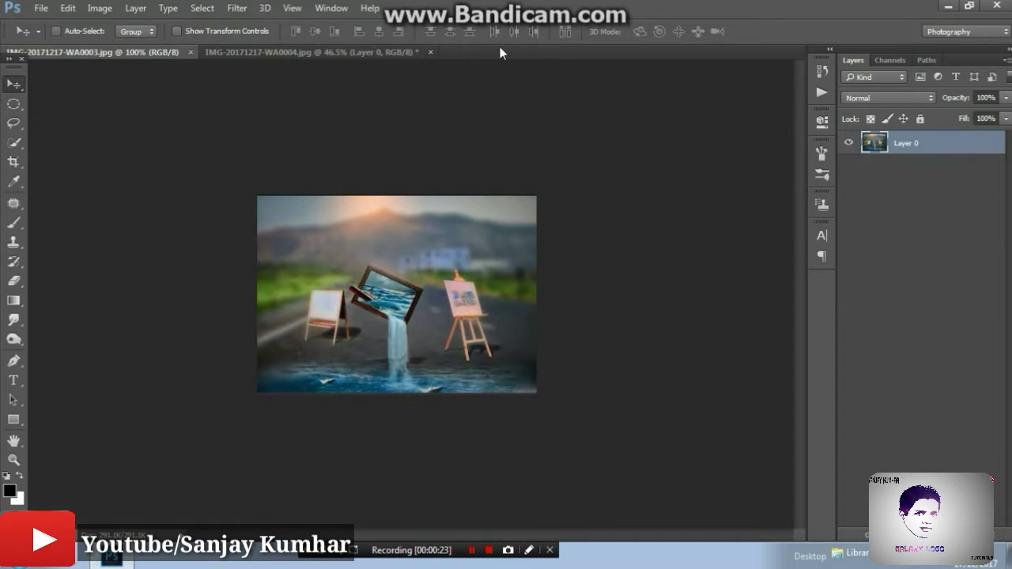
# Step: Crop outward to extend the WA0004 cut-out's canvas into a larger, nearly square transparent area
pyautogui.click(285, 52)
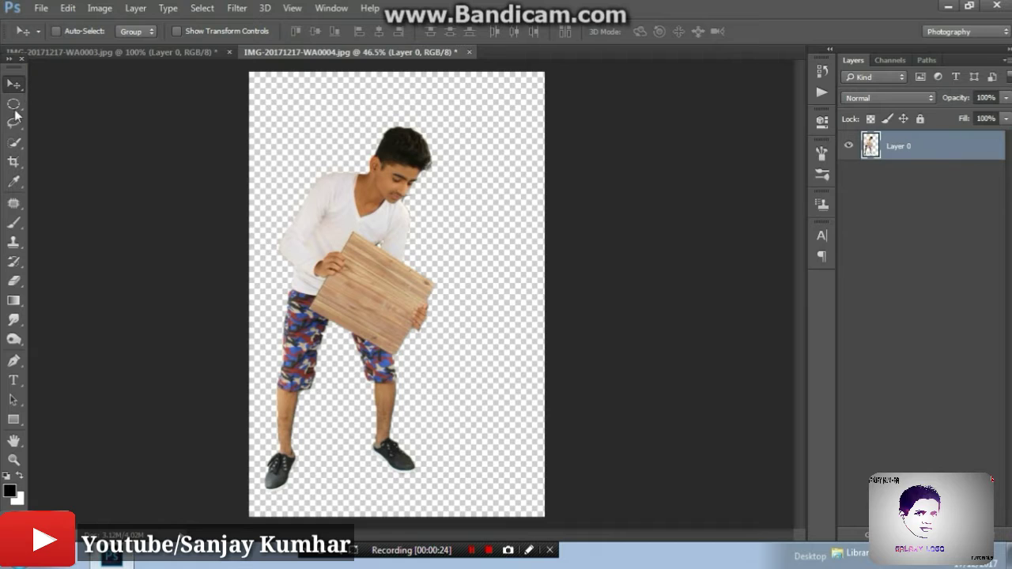
pyautogui.click(14, 162)
pyautogui.hotkey('ctrl', '-')
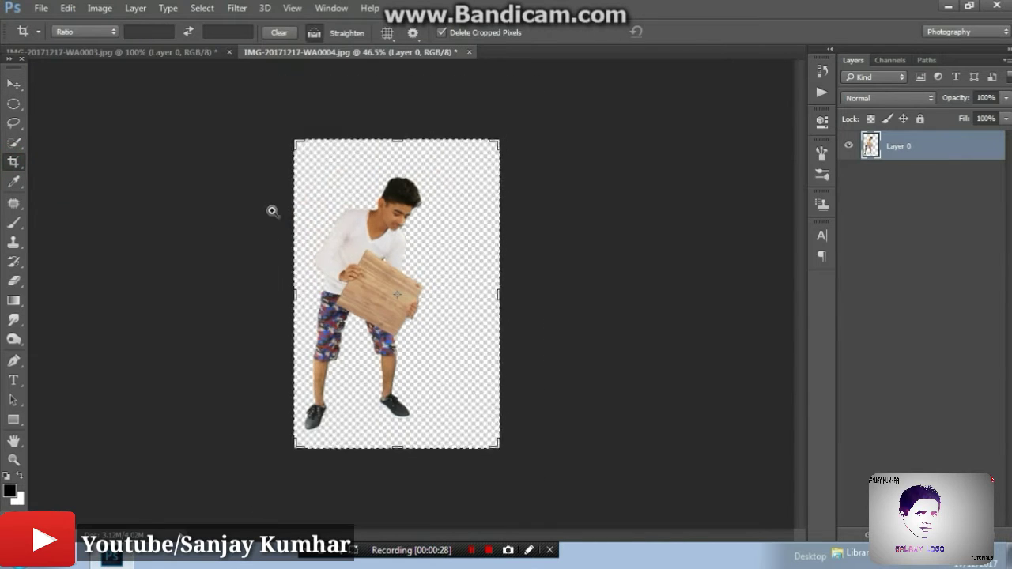
pyautogui.moveTo(301, 150); pyautogui.dragTo(250, 145)
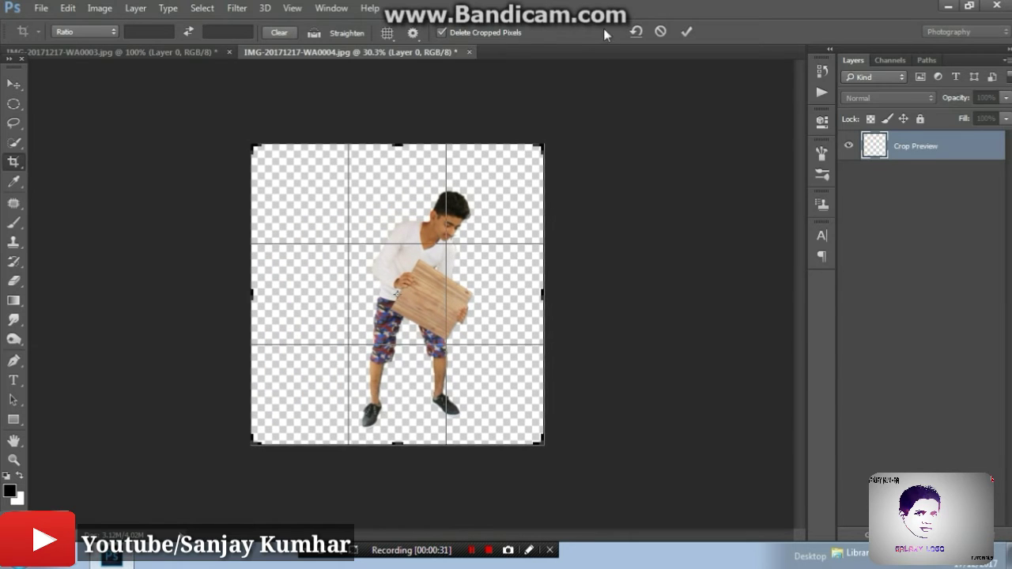
pyautogui.click(686, 32)
pyautogui.hotkey('ctrl', '0')
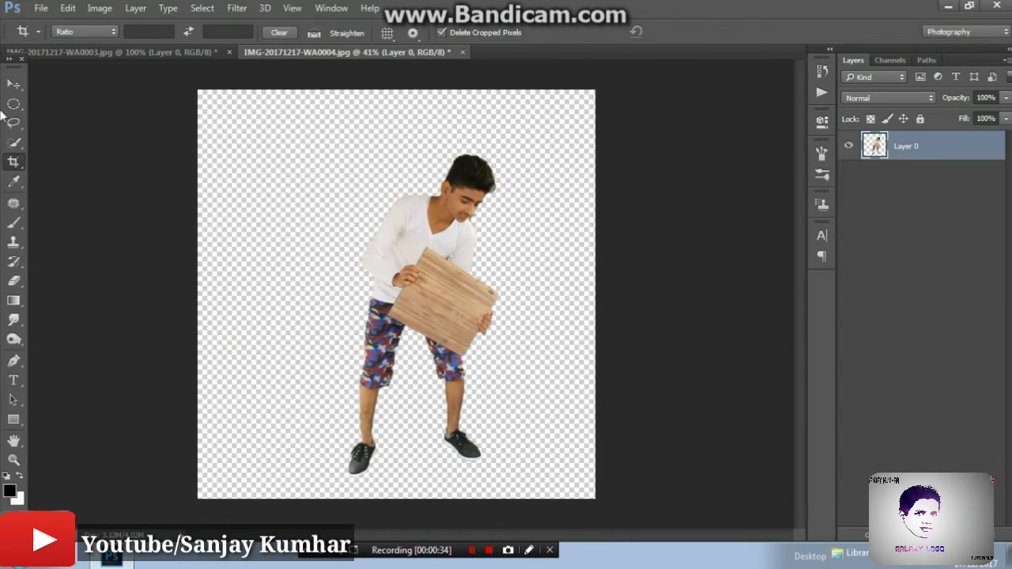
# Step: Shift the boy left and bring the road scene into the boy's document
pyautogui.click(11, 84)
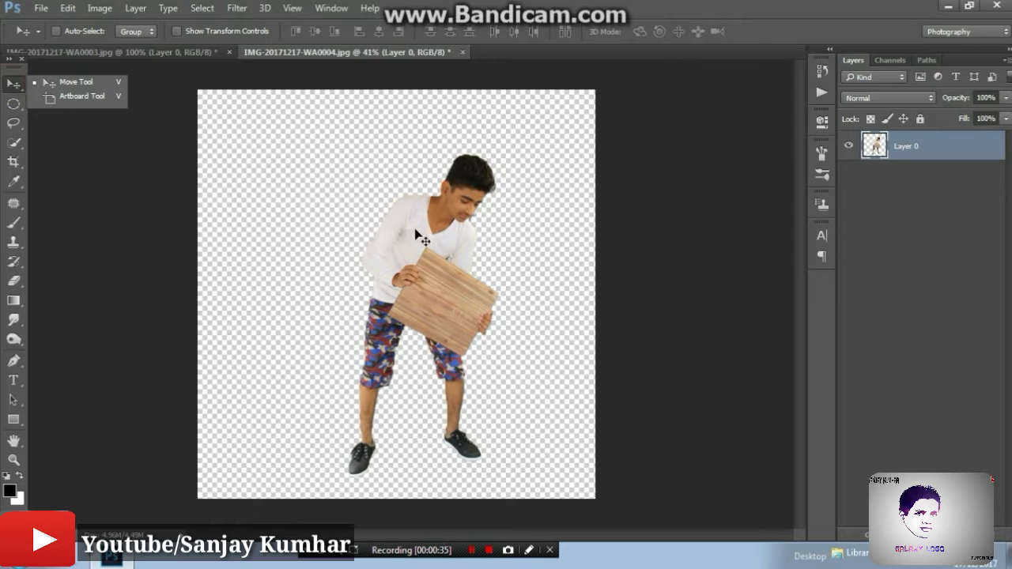
pyautogui.moveTo(401, 231)
pyautogui.mouseDown()
pyautogui.moveTo(385, 234)
pyautogui.moveTo(181, 106)
pyautogui.mouseUp()
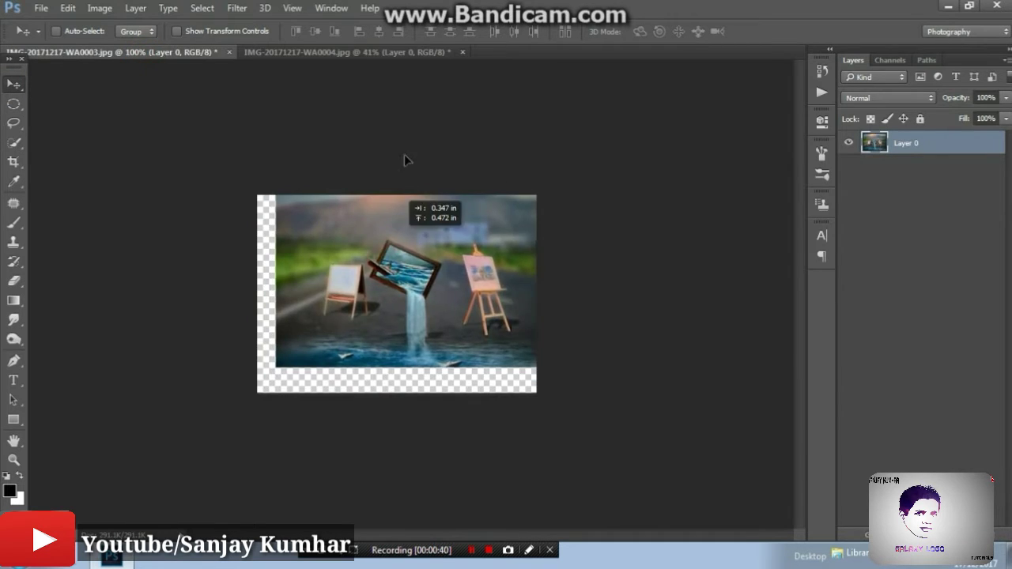
pyautogui.moveTo(378, 285)
pyautogui.mouseDown()
pyautogui.moveTo(352, 55)
pyautogui.moveTo(411, 262)
pyautogui.mouseUp()
pyautogui.hotkey('ctrl', '-')
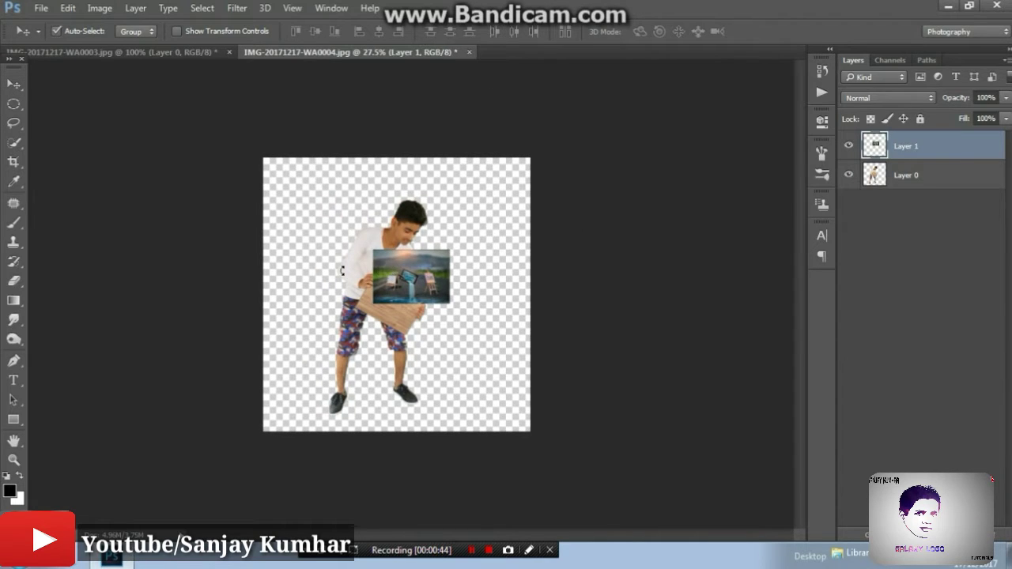
# Step: Scale the road scene to fill the canvas and put Layer 1 beneath the boy
pyautogui.hotkey('ctrl', 't')
pyautogui.moveTo(400, 266); pyautogui.dragTo(291, 174)
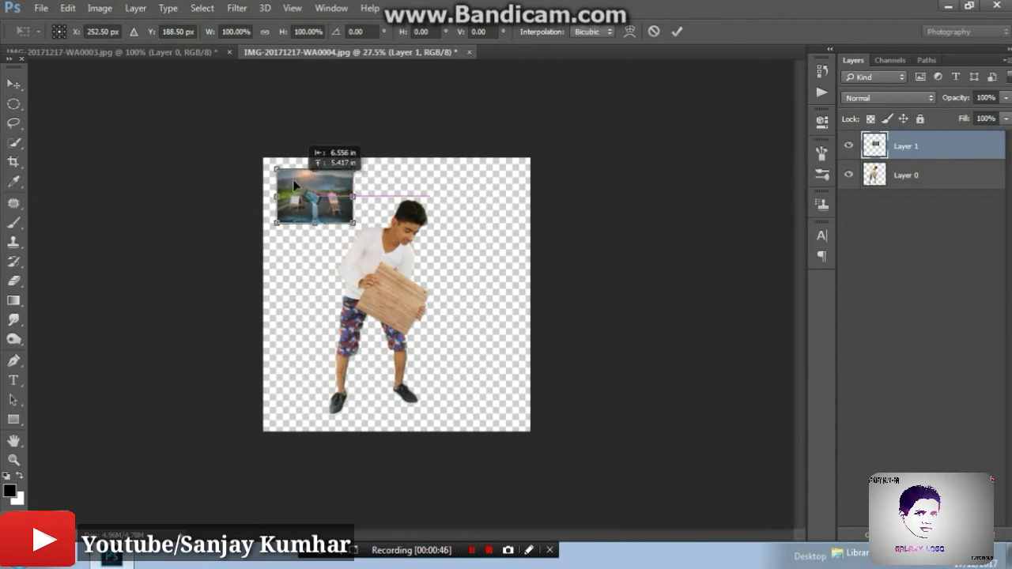
pyautogui.moveTo(340, 212); pyautogui.dragTo(529, 430)
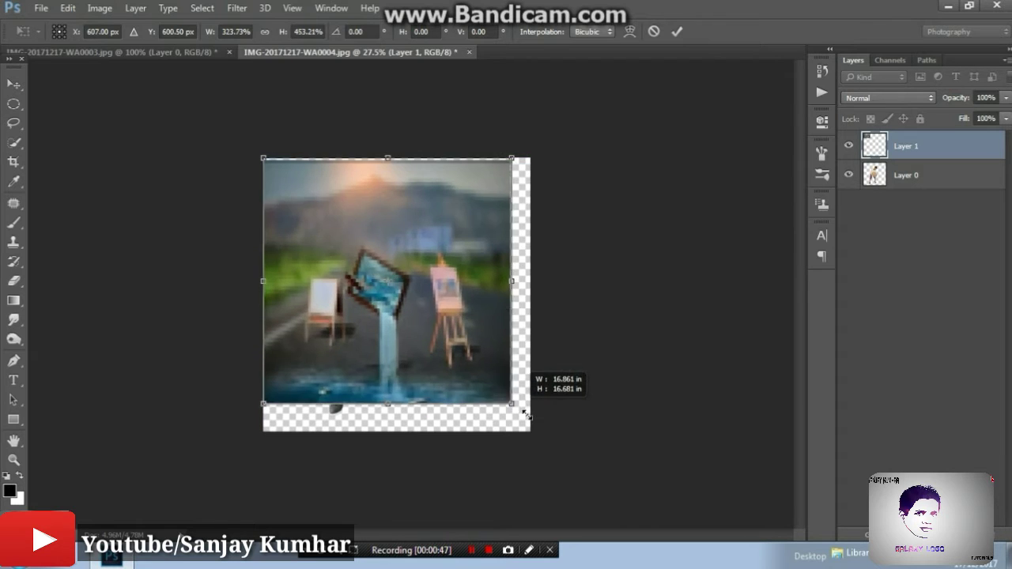
pyautogui.click(676, 32)
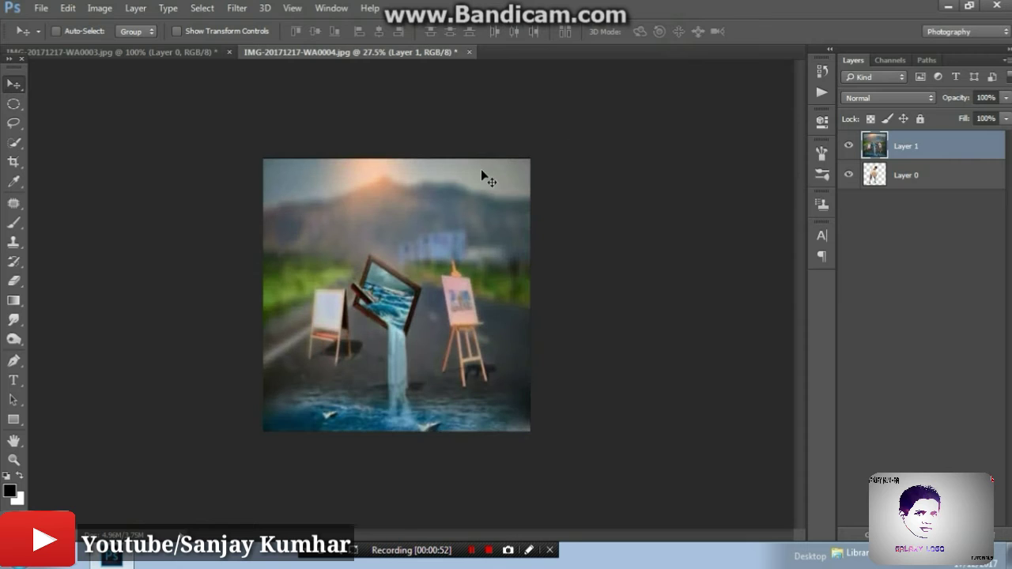
pyautogui.moveTo(954, 182); pyautogui.dragTo(949, 194)
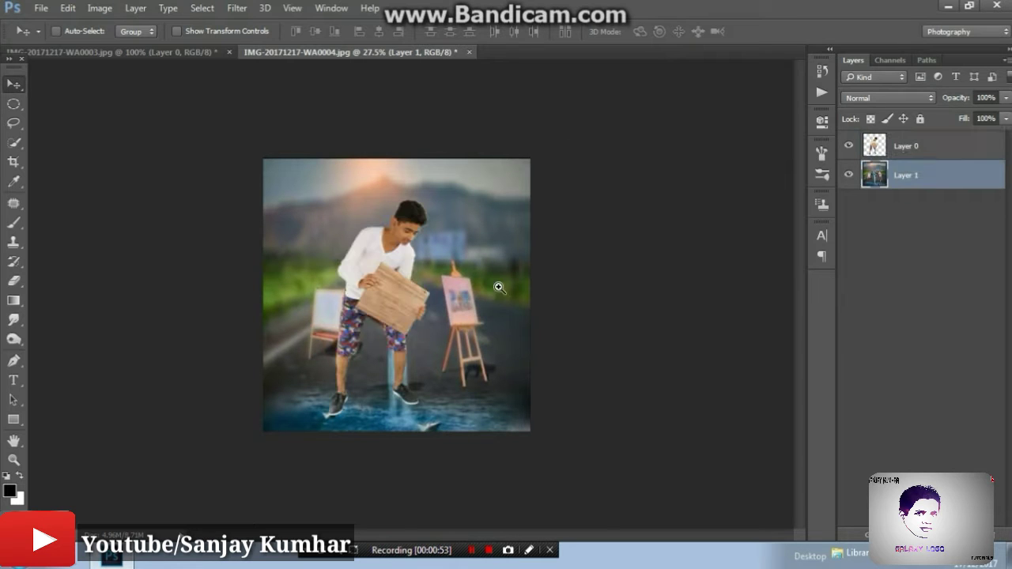
pyautogui.hotkey('ctrl', '+')
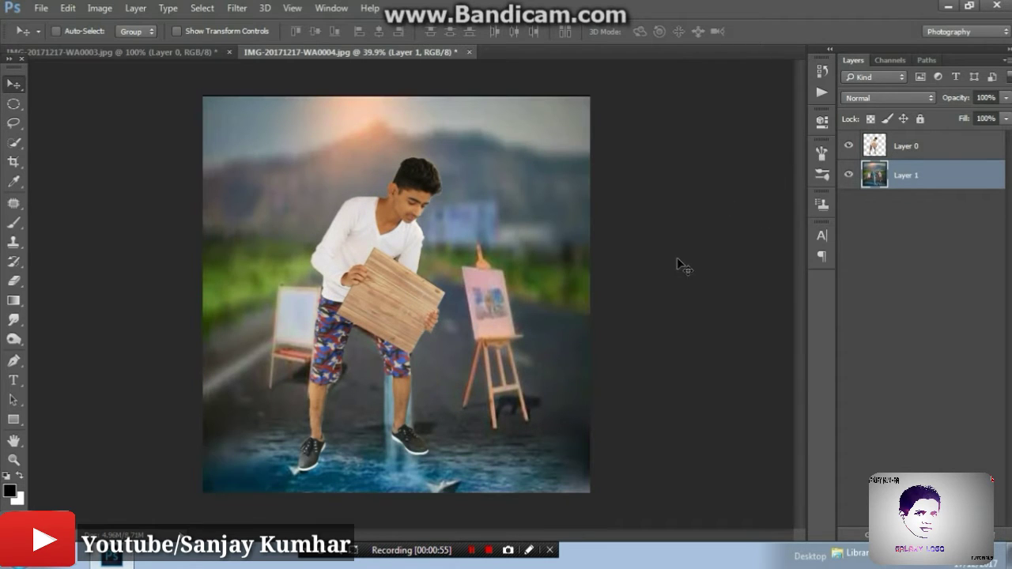
# Step: Quick-select the whole wooden board on the boy's layer
pyautogui.click(935, 147)
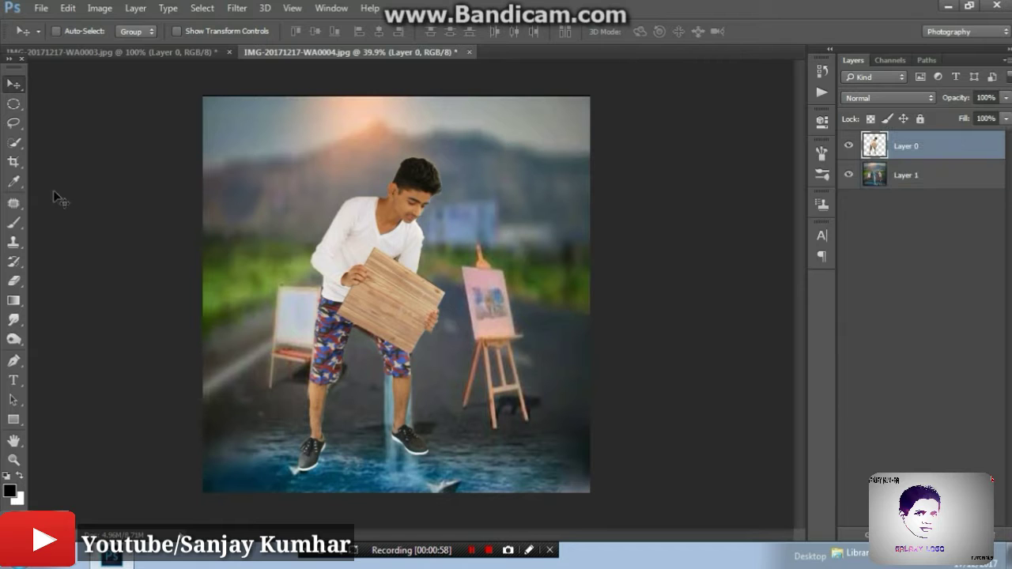
pyautogui.rightClick(16, 144)
pyautogui.click(71, 140)
pyautogui.scroll(3, 430, 348)
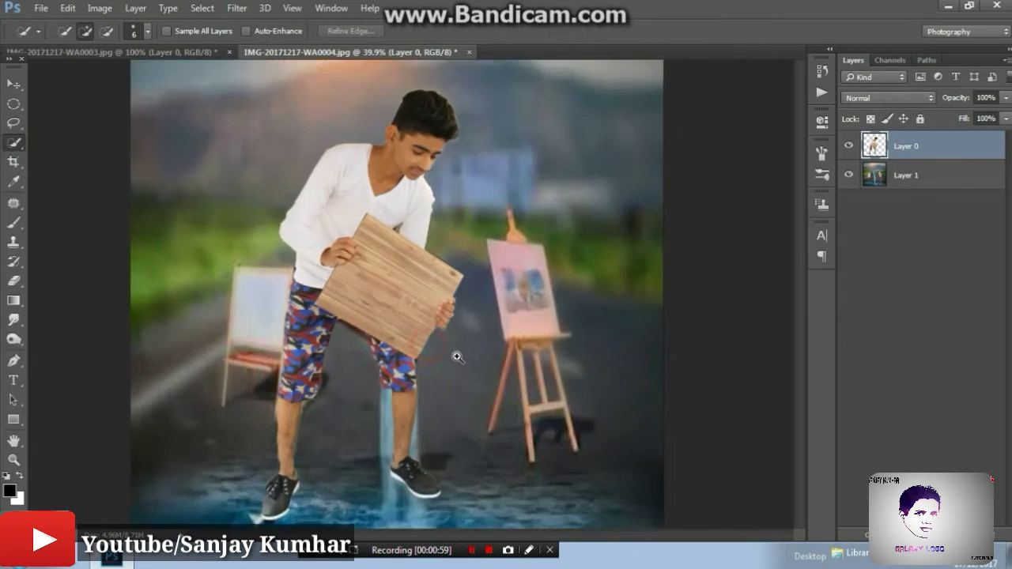
pyautogui.moveTo(376, 231)
pyautogui.mouseDown()
pyautogui.moveTo(359, 216)
pyautogui.moveTo(408, 250)
pyautogui.mouseUp()
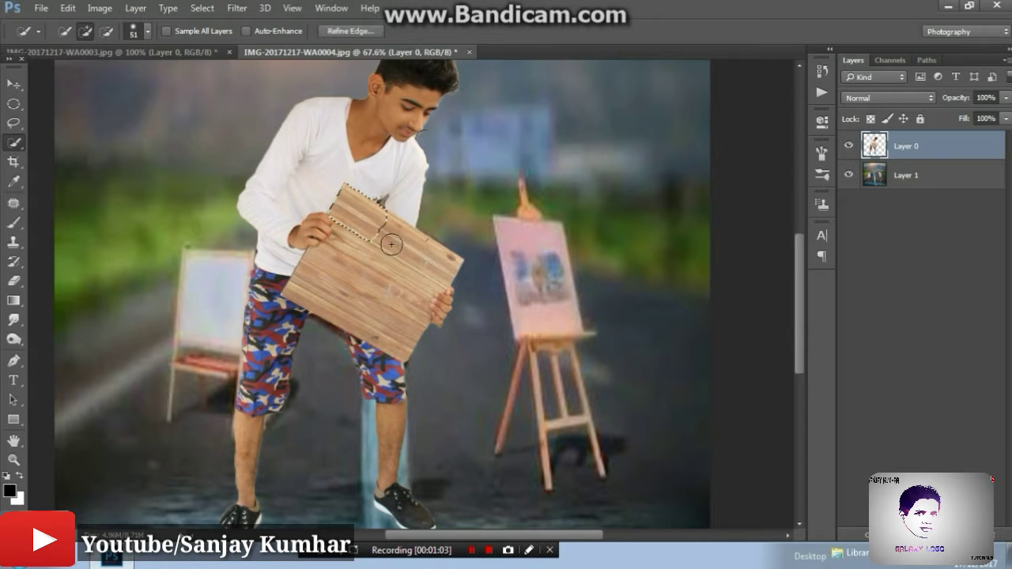
pyautogui.click(397, 245)
pyautogui.click(436, 263)
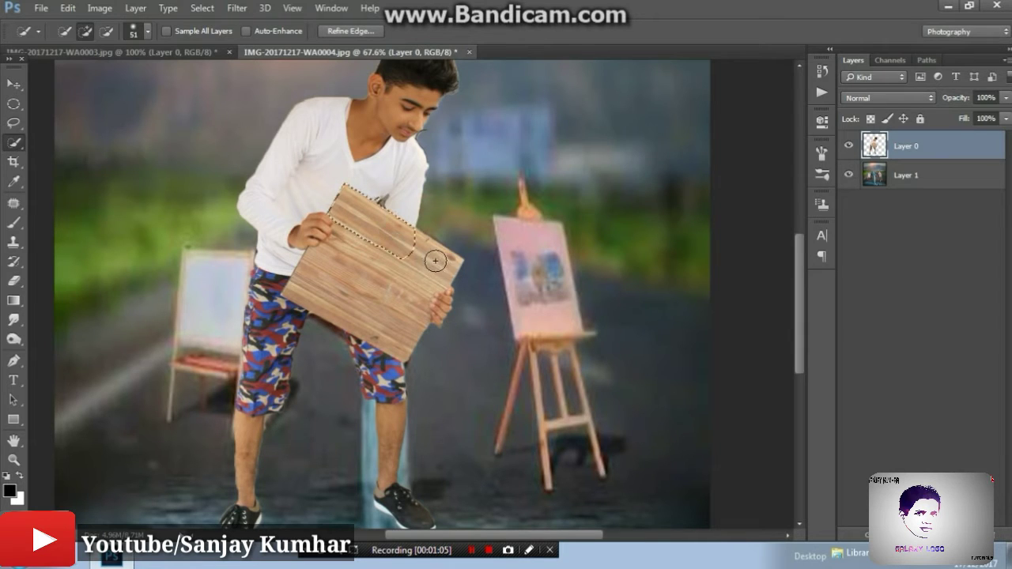
pyautogui.click(440, 260)
pyautogui.click(431, 273)
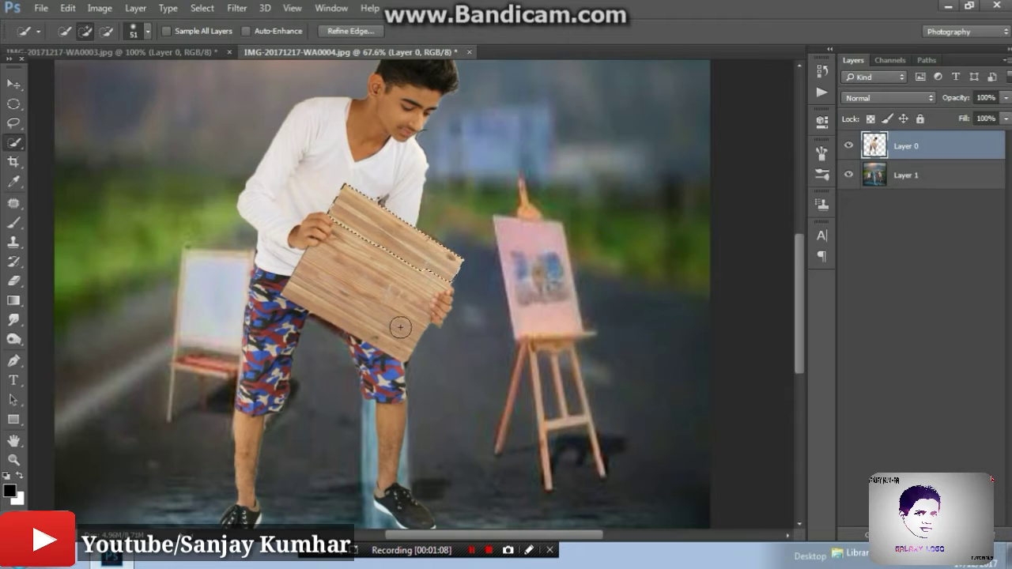
pyautogui.click(419, 329)
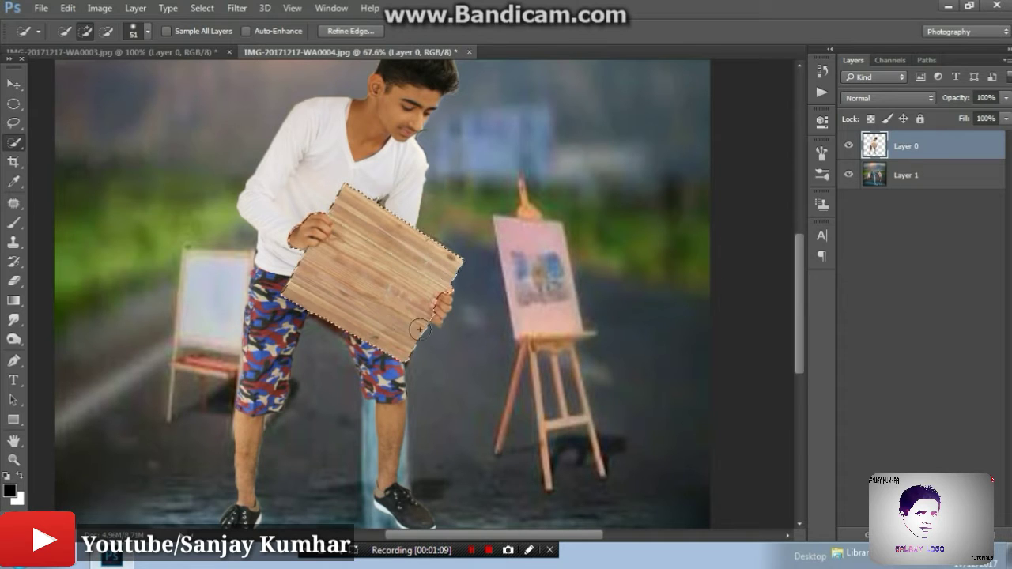
# Step: Subtract both hands' fingers and the grey patch above the board from the selection
pyautogui.keyDown('alt'); pyautogui.click(306, 230); pyautogui.keyUp('alt')
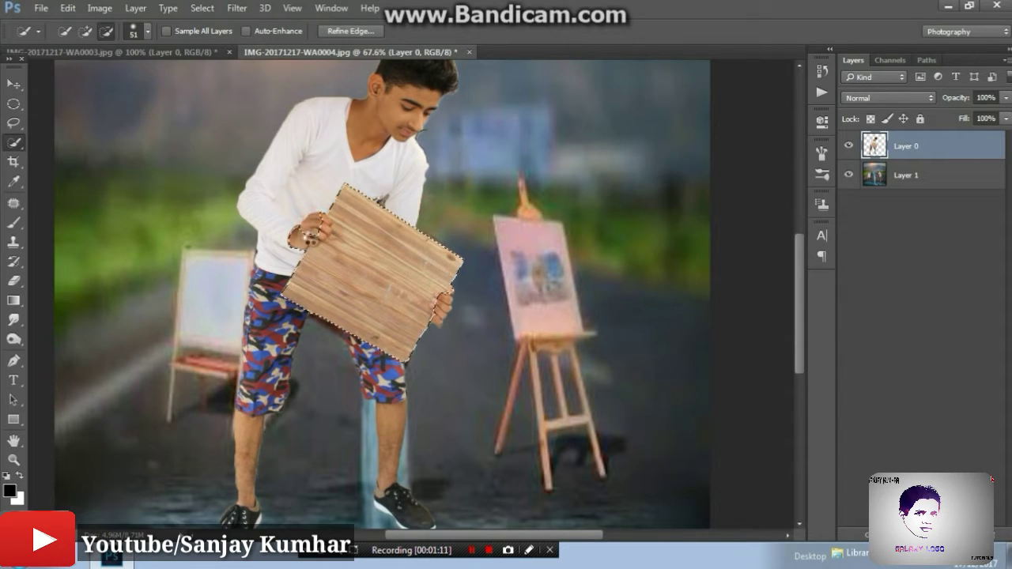
pyautogui.click(300, 235)
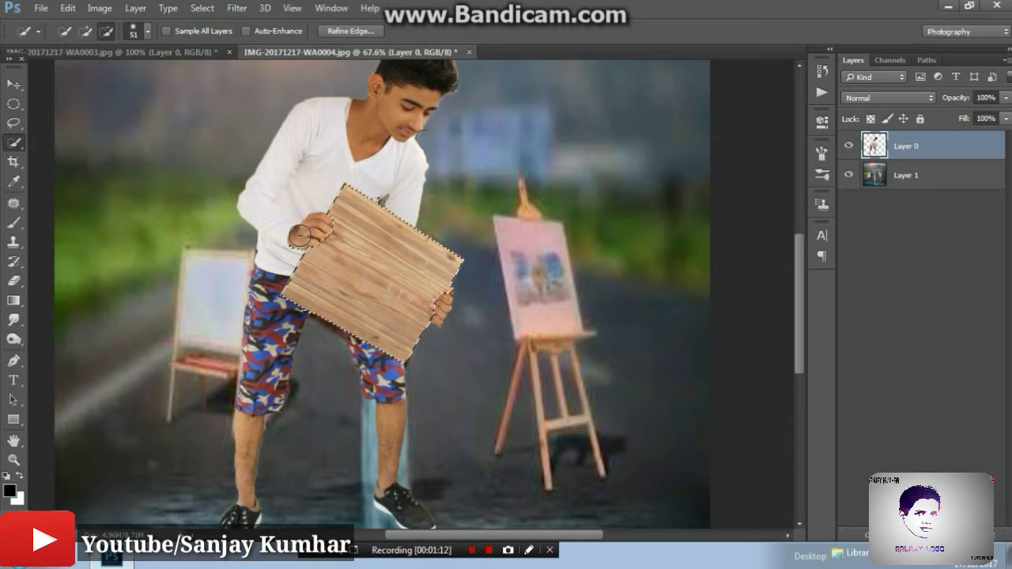
pyautogui.keyDown('alt'); pyautogui.rightClick(442, 308); pyautogui.keyUp('alt')
pyautogui.moveTo(442, 304); pyautogui.dragTo(443, 337)
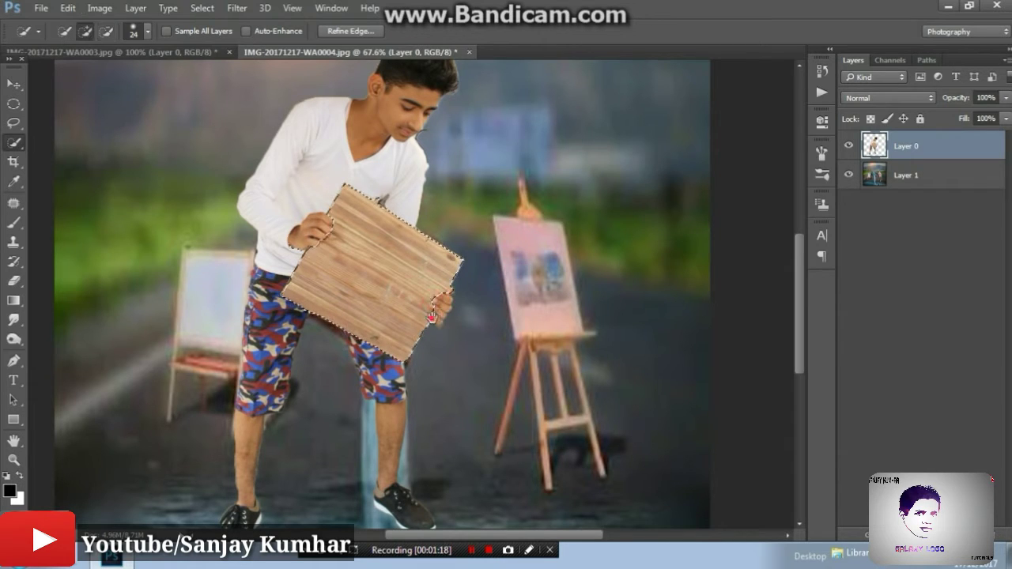
pyautogui.scroll(2, 435, 317)
pyautogui.scroll(2, 436, 312)
pyautogui.scroll(1, 437, 304)
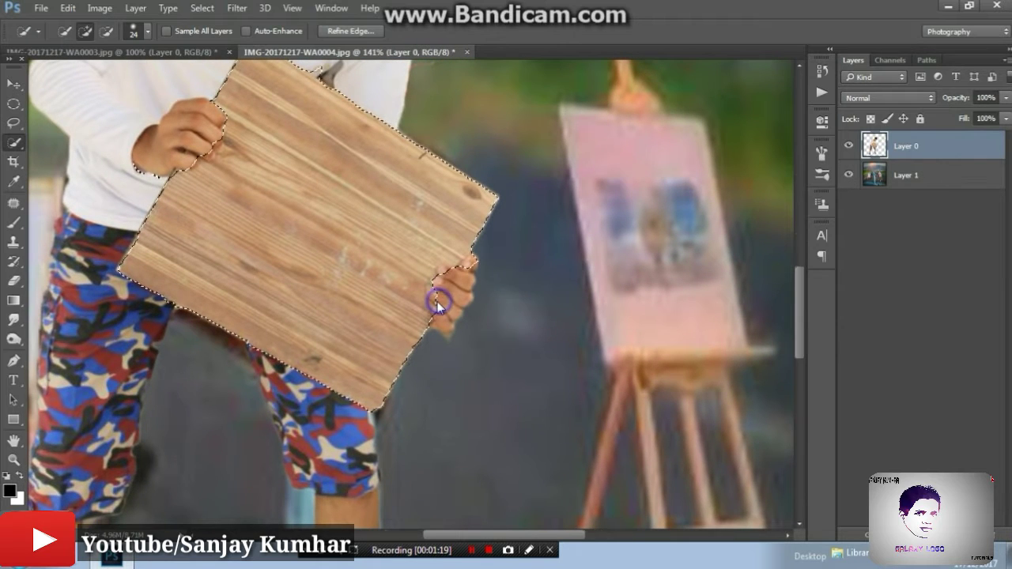
pyautogui.keyDown('alt'); pyautogui.rightClick(435, 299); pyautogui.keyUp('alt')
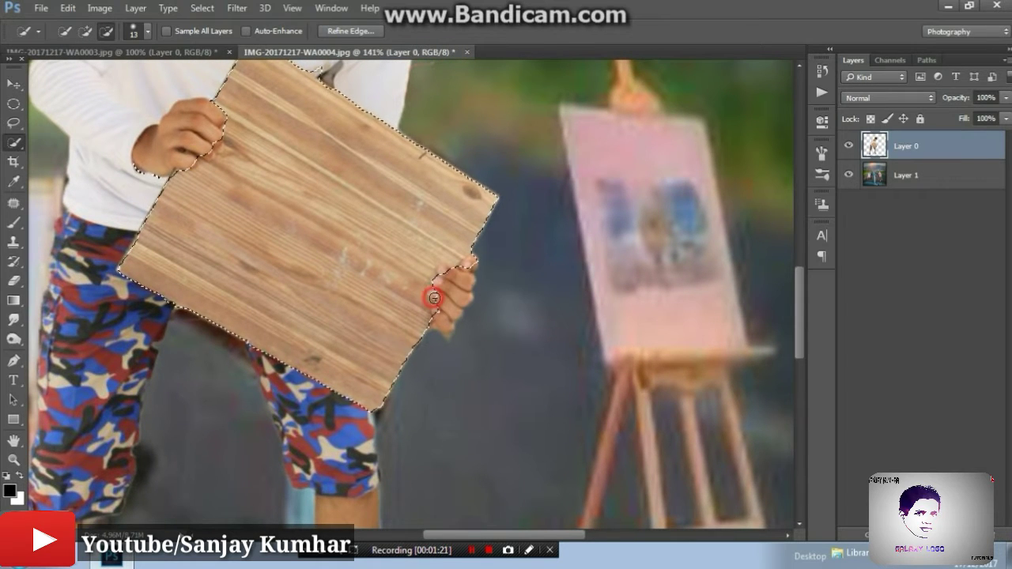
pyautogui.moveTo(433, 297); pyautogui.dragTo(444, 321)
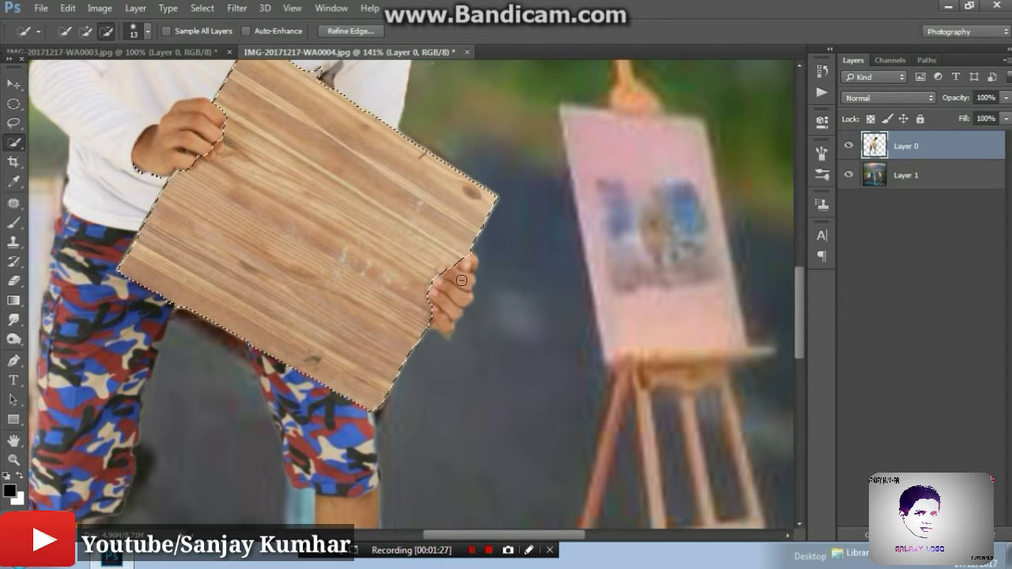
pyautogui.moveTo(444, 272); pyautogui.dragTo(445, 291)
pyautogui.scroll(2, 270, 163)
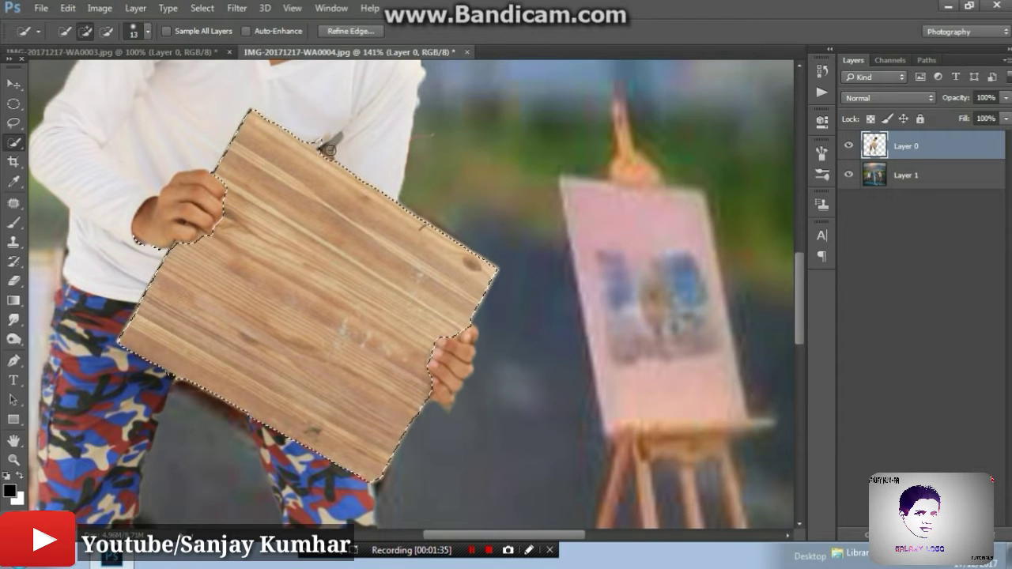
pyautogui.moveTo(329, 149); pyautogui.dragTo(348, 170)
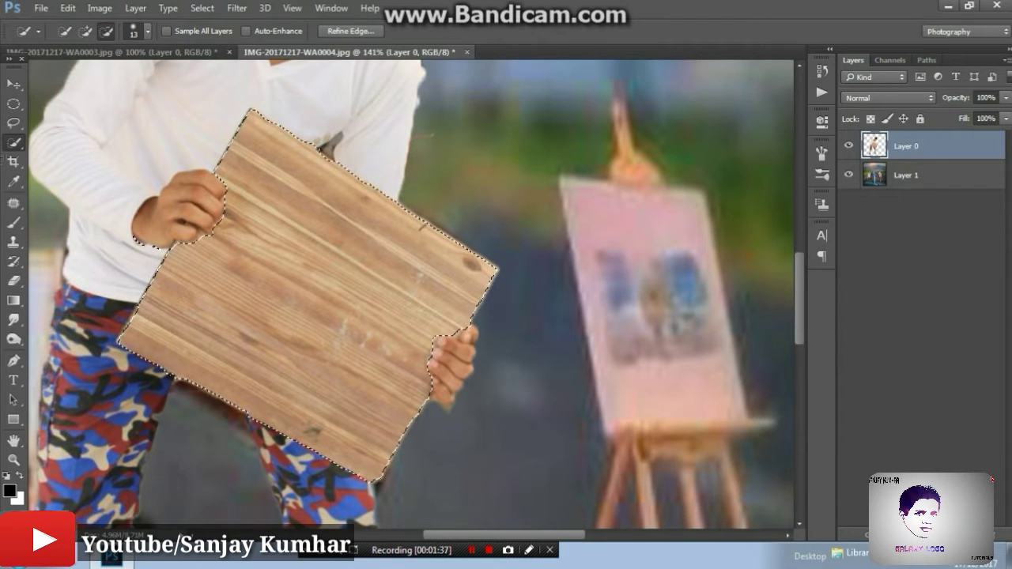
pyautogui.press('alt')
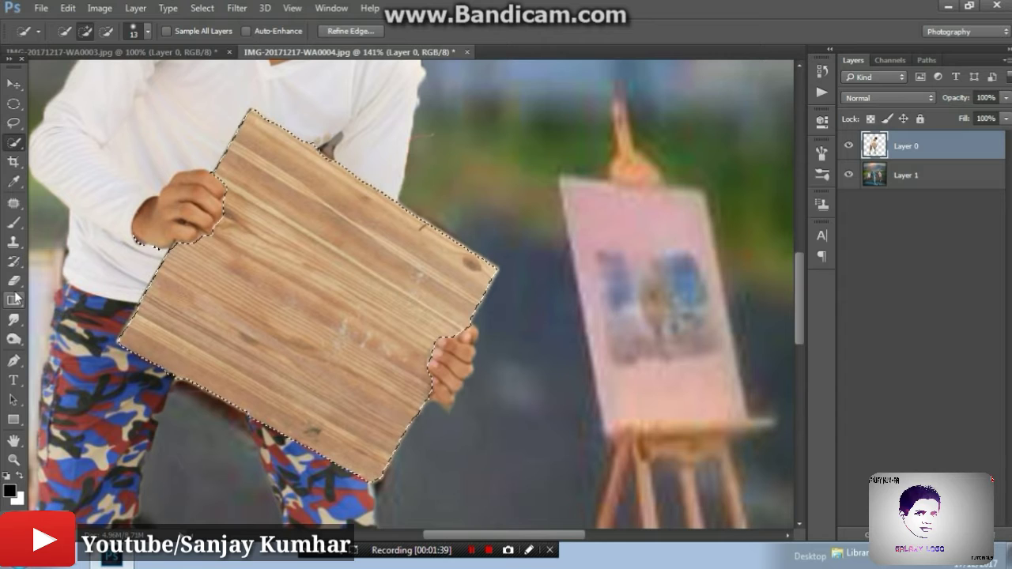
# Step: Erase the wooden board inside the selection on Layer 0 with a 78 px eraser
pyautogui.click(14, 281)
pyautogui.click(75, 278)
pyautogui.moveTo(216, 306)
pyautogui.mouseDown()
pyautogui.moveTo(186, 282)
pyautogui.moveTo(480, 304)
pyautogui.mouseUp()
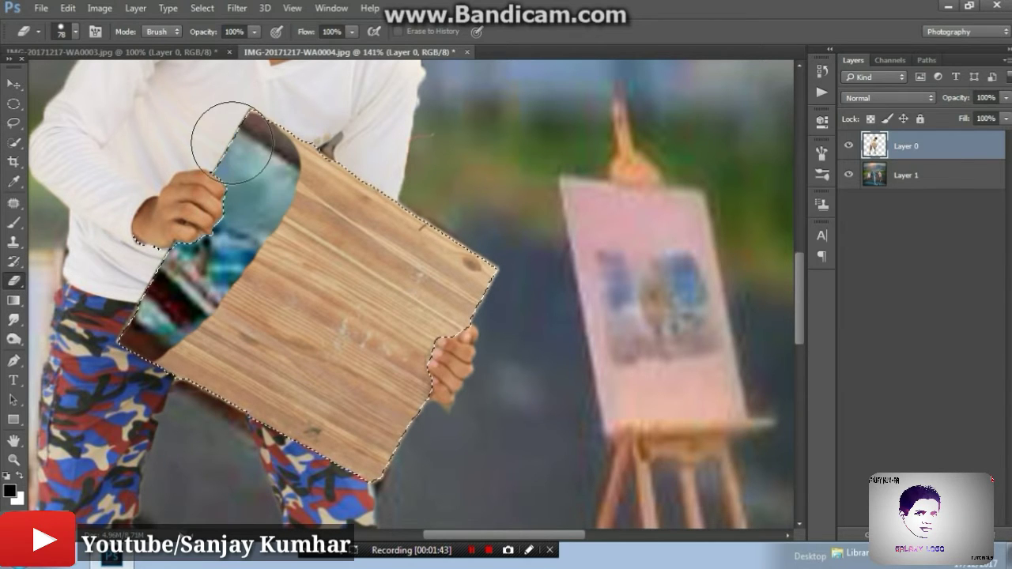
pyautogui.moveTo(419, 269)
pyautogui.mouseDown()
pyautogui.moveTo(359, 482)
pyautogui.moveTo(221, 387)
pyautogui.moveTo(332, 443)
pyautogui.moveTo(300, 411)
pyautogui.moveTo(331, 321)
pyautogui.moveTo(237, 285)
pyautogui.moveTo(293, 222)
pyautogui.mouseUp()
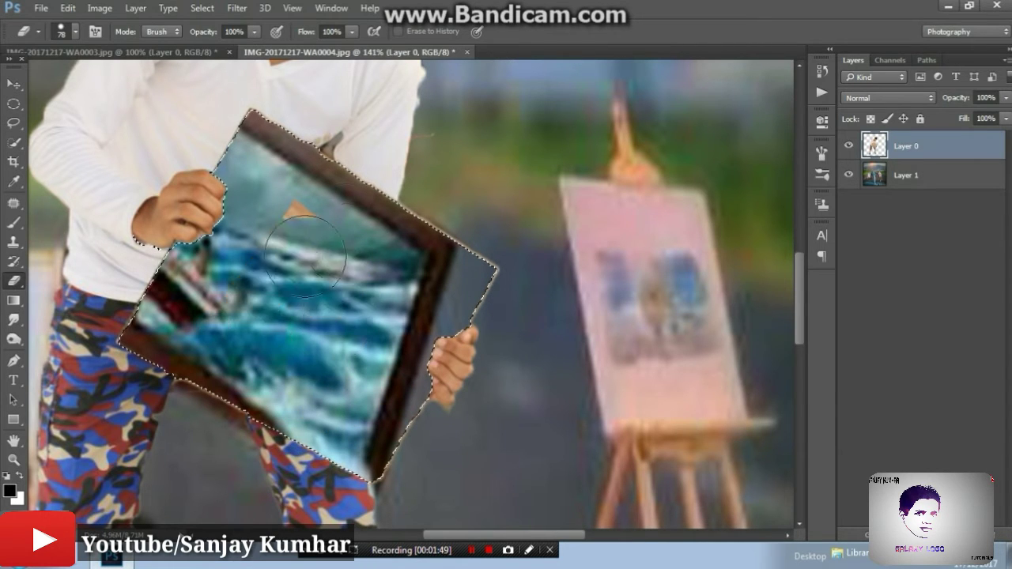
# Step: Hide and reshow Layer 1 to check the erased board area
pyautogui.click(14, 84)
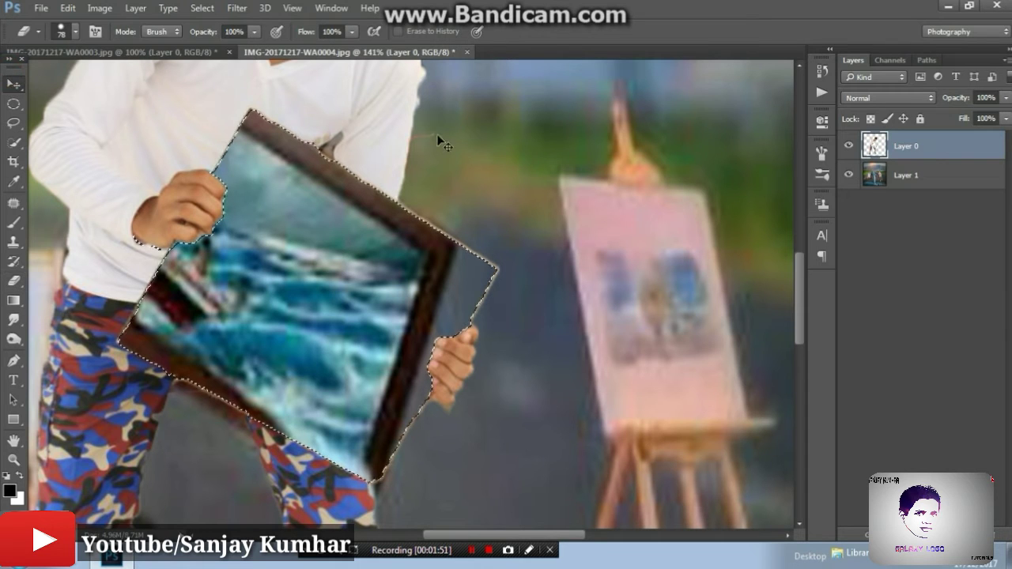
pyautogui.click(851, 174)
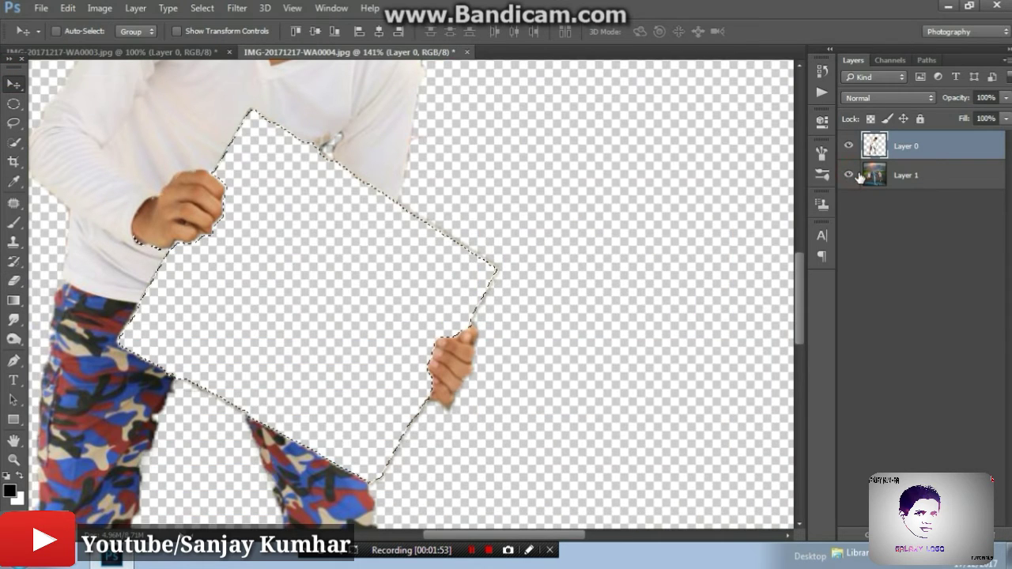
pyautogui.click(851, 175)
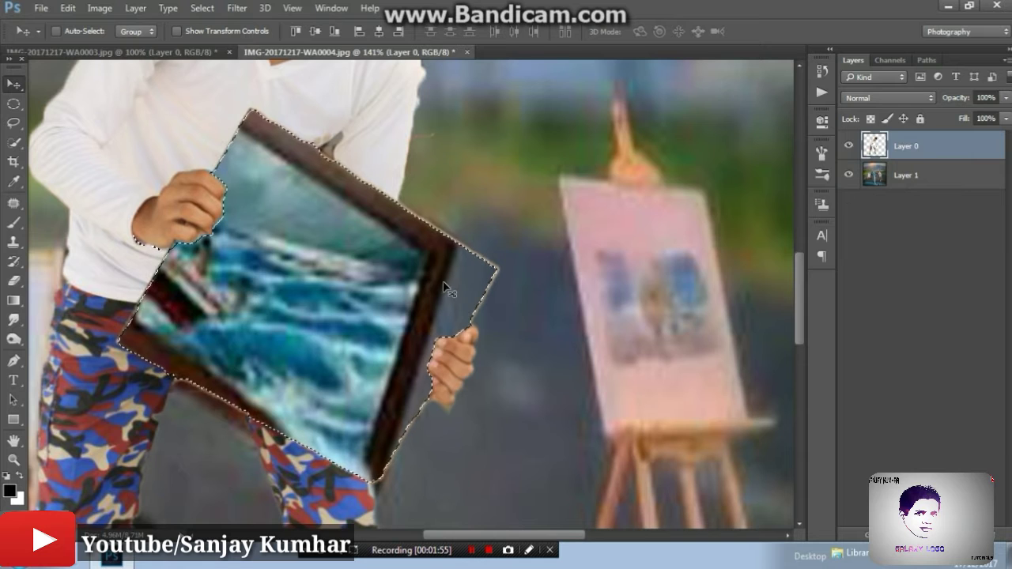
pyautogui.press('ctrl')
pyautogui.scroll(-5, 356, 289)
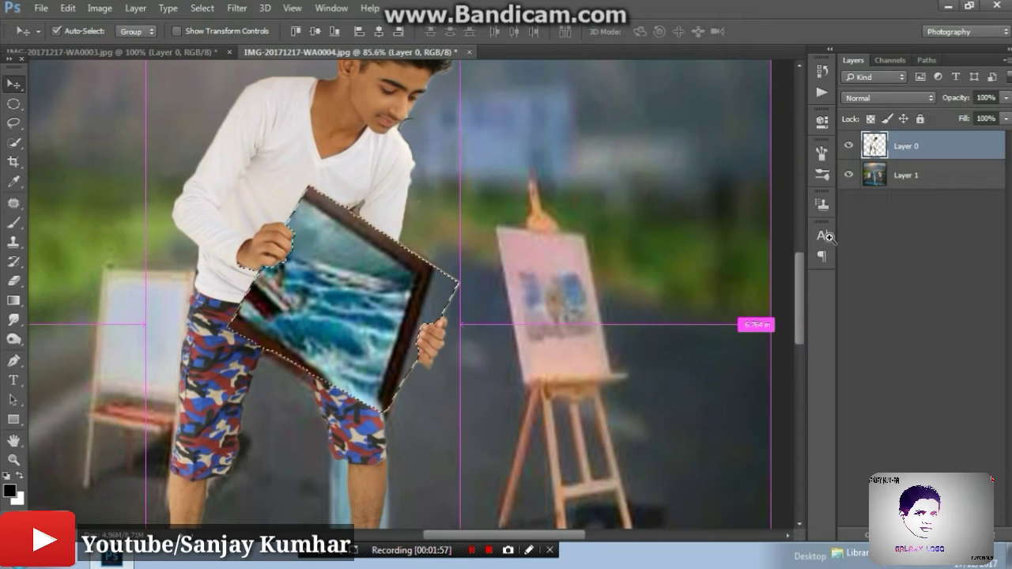
# Step: Duplicate Layer 1 as Layer 1 copy and hide both road scene layers
pyautogui.click(950, 188)
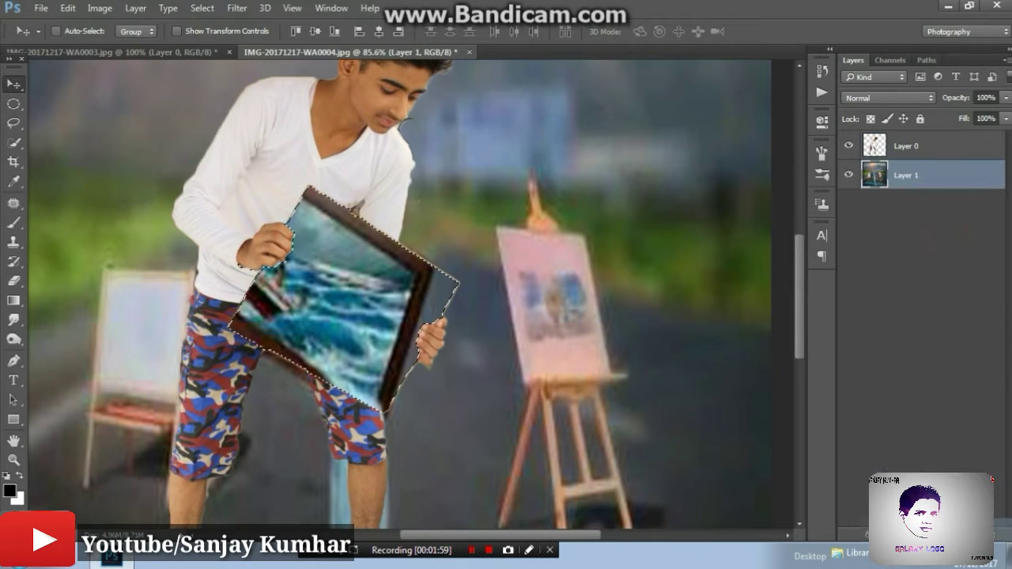
pyautogui.moveTo(950, 187); pyautogui.dragTo(978, 535)
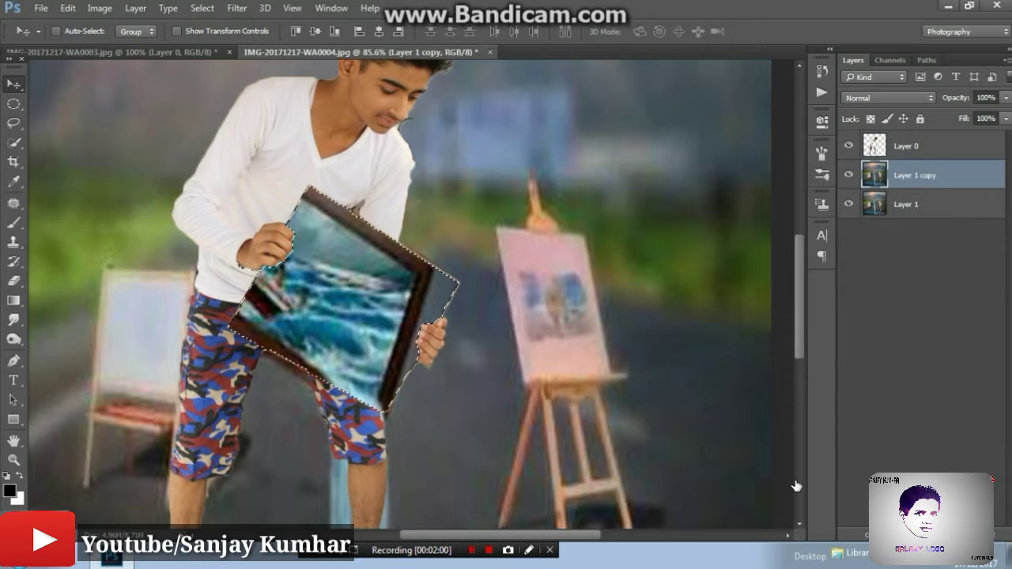
pyautogui.click(376, 339)
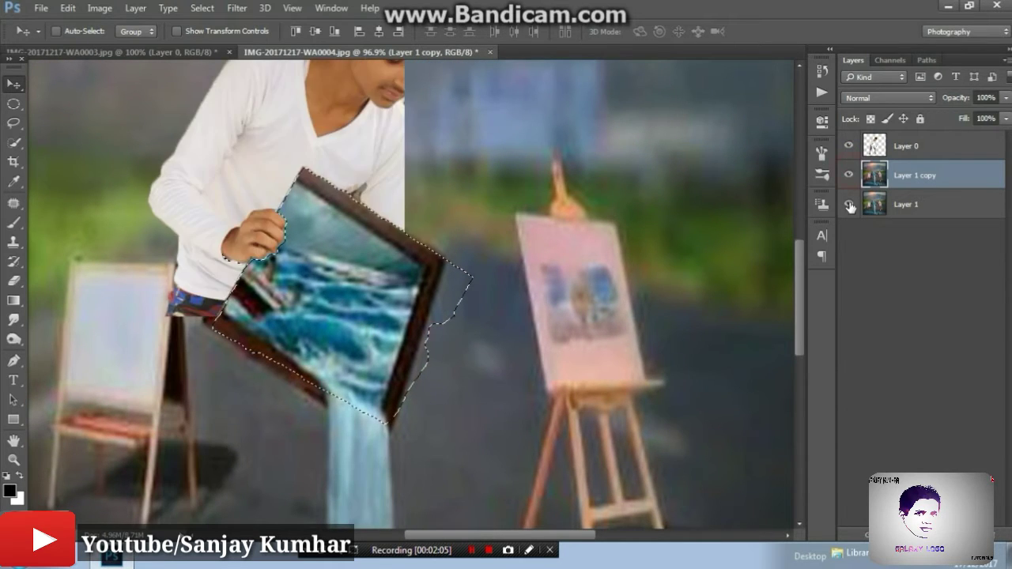
pyautogui.click(849, 175)
pyautogui.click(849, 204)
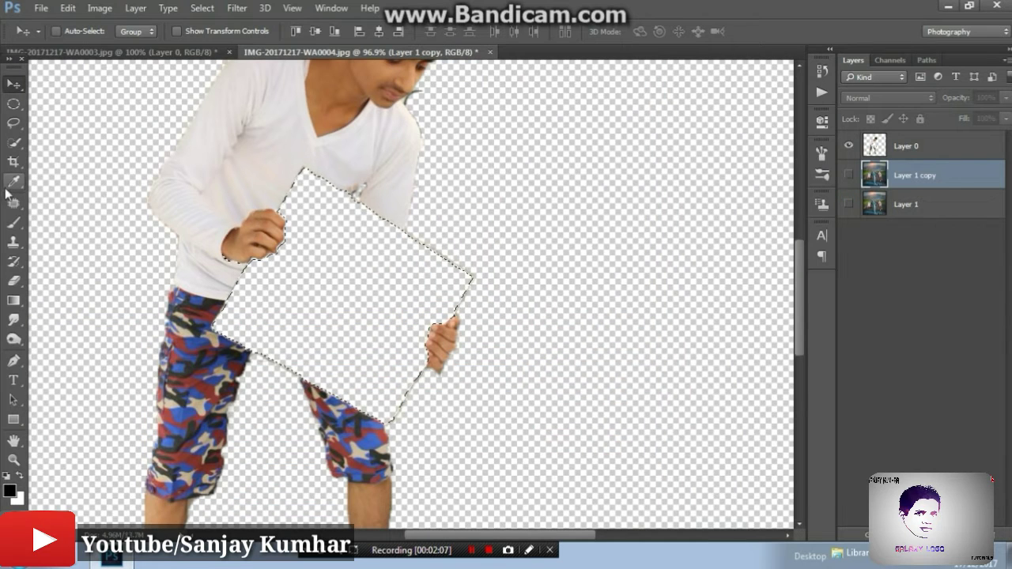
# Step: Erase the pink residue near the board's right corner on Layer 0, shrinking the eraser to 56
pyautogui.click(14, 281)
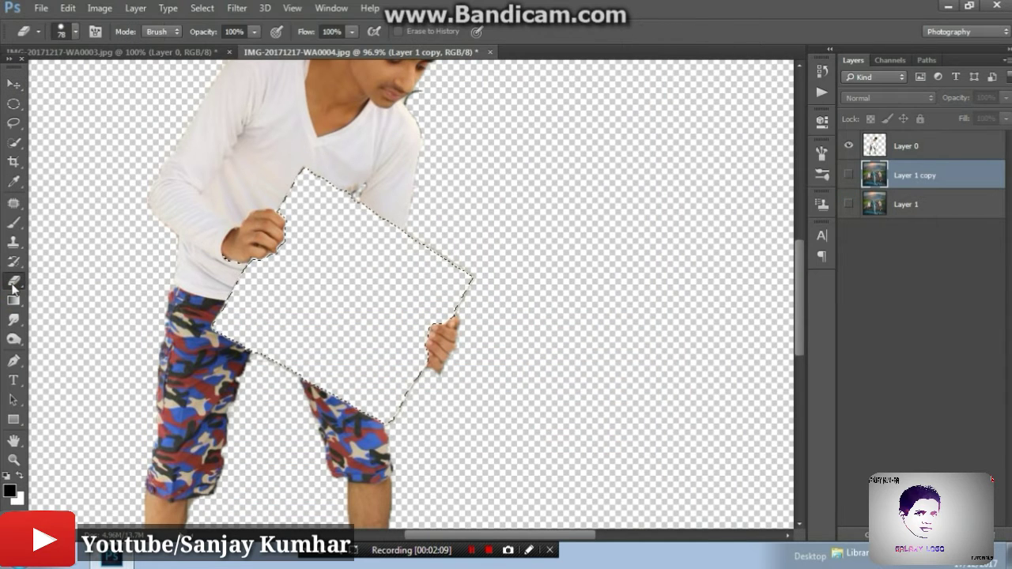
pyautogui.rightClick(13, 282)
pyautogui.click(67, 275)
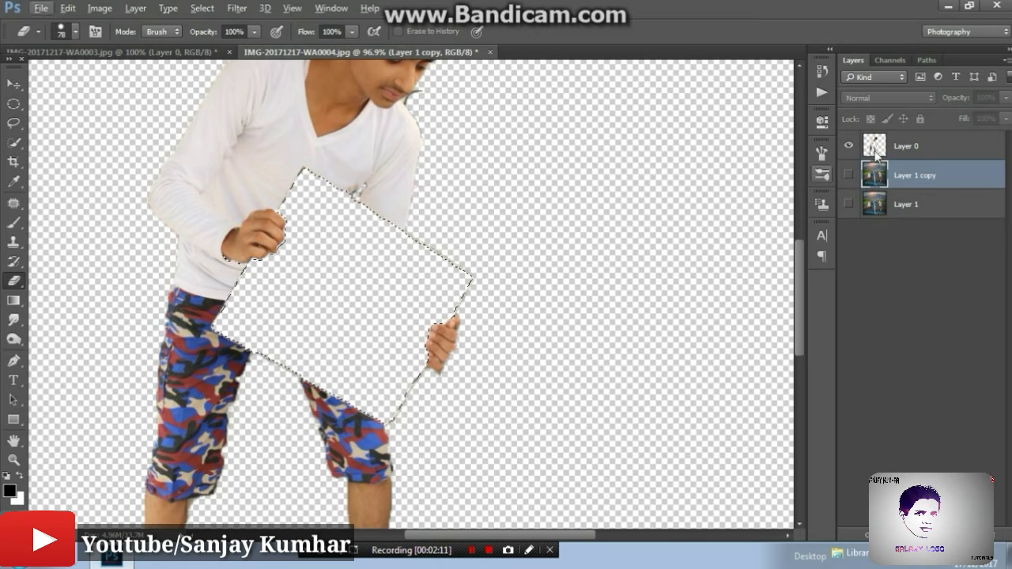
pyautogui.click(905, 145)
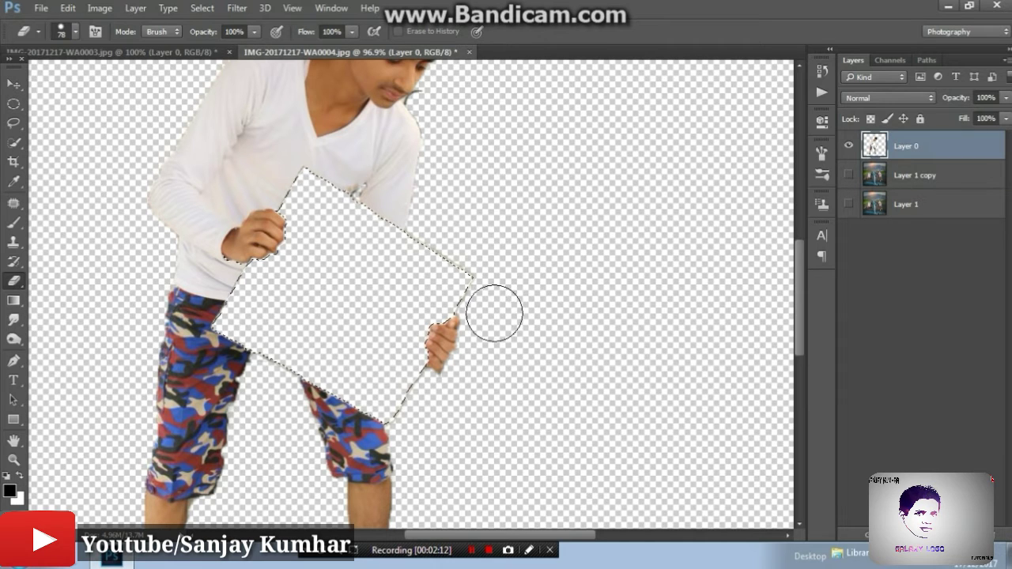
pyautogui.moveTo(476, 270); pyautogui.dragTo(466, 274)
pyautogui.keyDown('alt'); pyautogui.rightClick(460, 276); pyautogui.keyUp('alt')
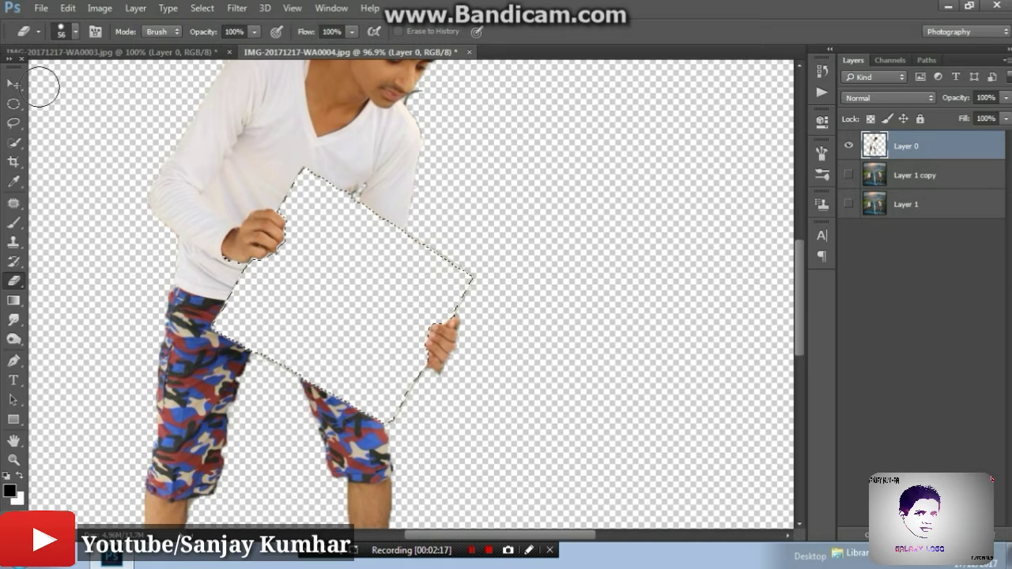
# Step: Clear the wooden board selection so the whole layer can be erased
pyautogui.click(13, 142)
pyautogui.click(86, 140)
pyautogui.rightClick(294, 260)
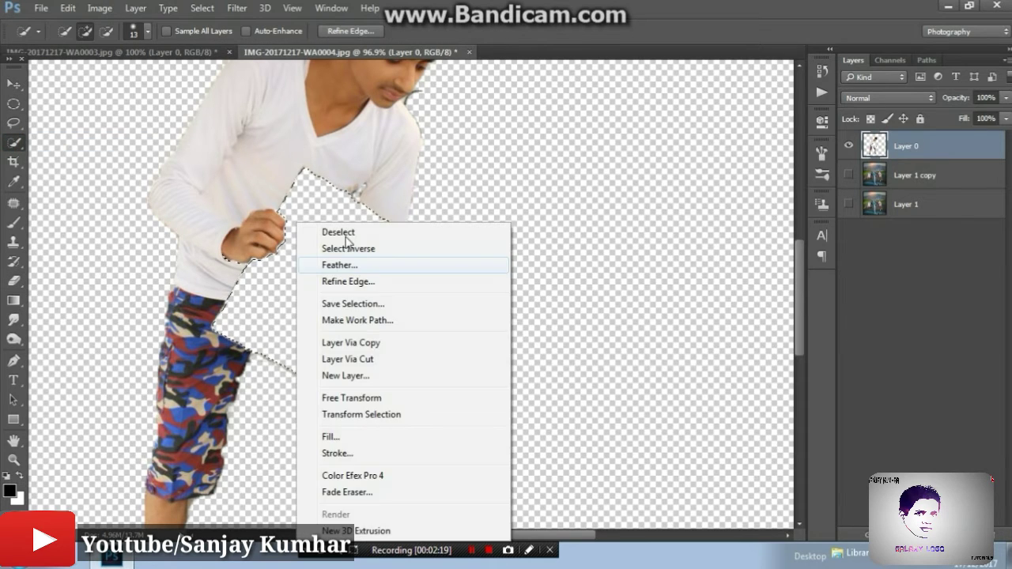
pyautogui.click(345, 235)
# Step: Erase leftover edge along the board and the rope between the hand, shorts and legs
pyautogui.click(14, 280)
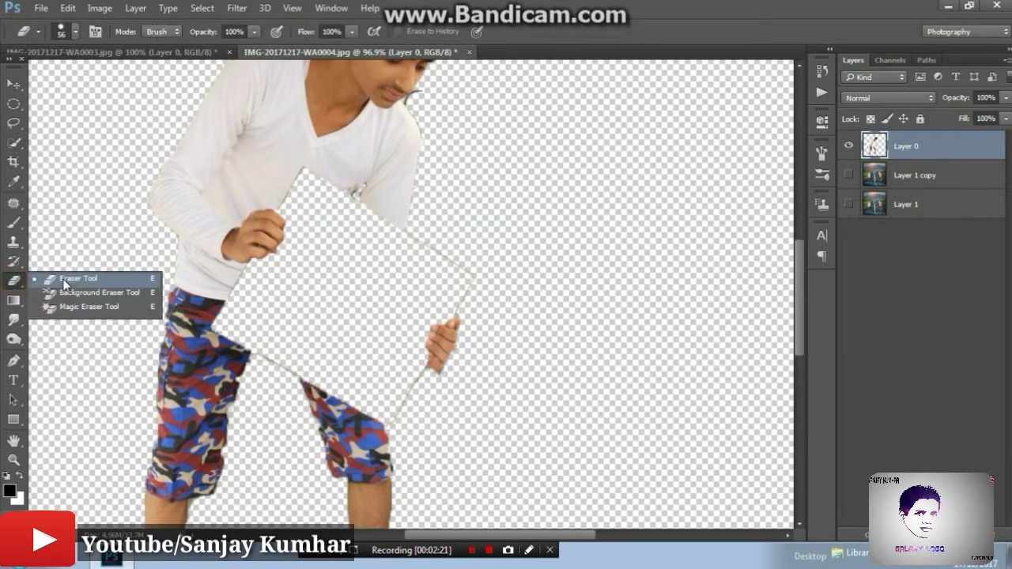
pyautogui.click(65, 281)
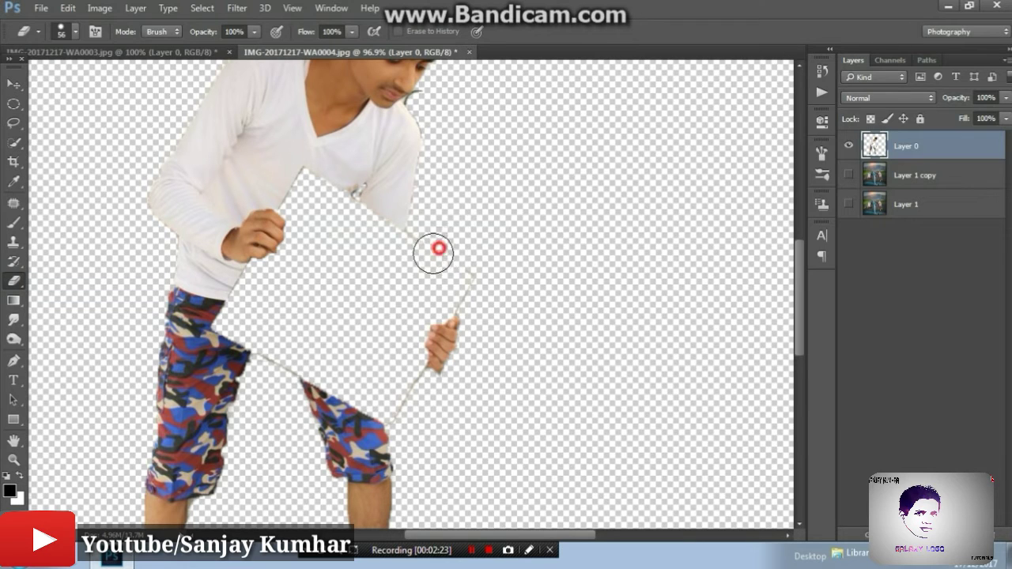
pyautogui.moveTo(439, 250); pyautogui.dragTo(422, 248)
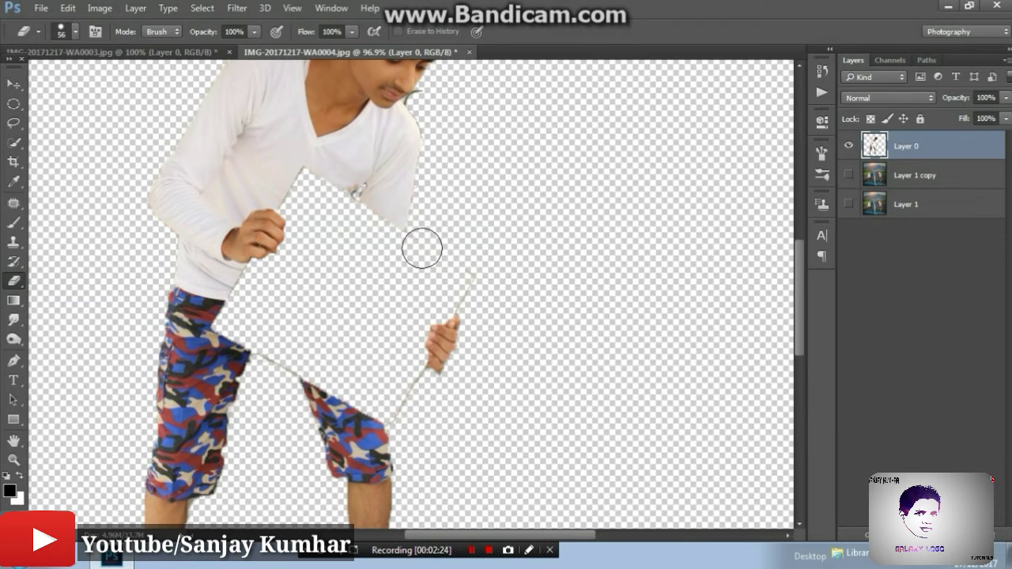
pyautogui.click(449, 291)
pyautogui.click(380, 332)
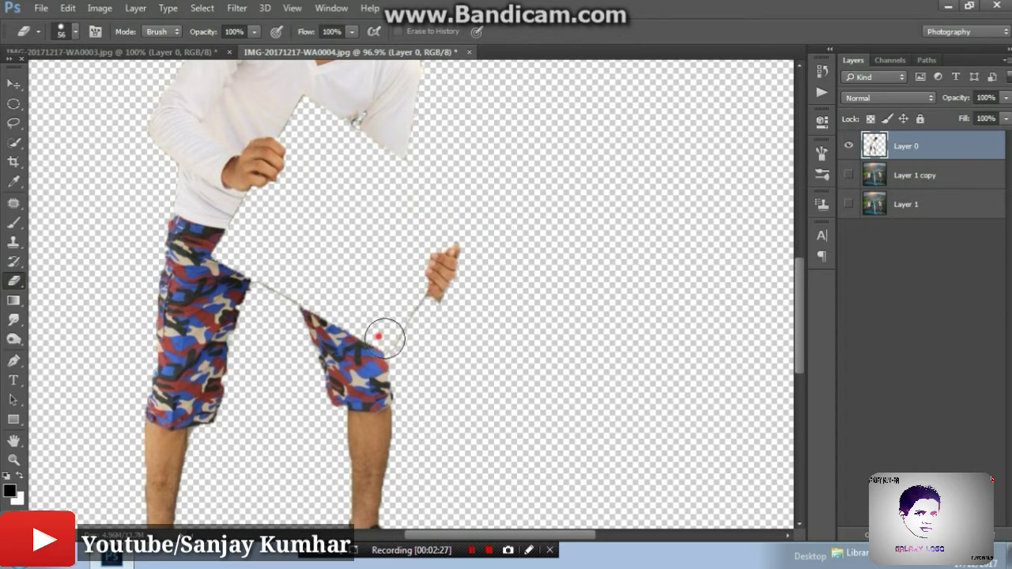
pyautogui.click(438, 341)
pyautogui.moveTo(440, 287); pyautogui.dragTo(433, 320)
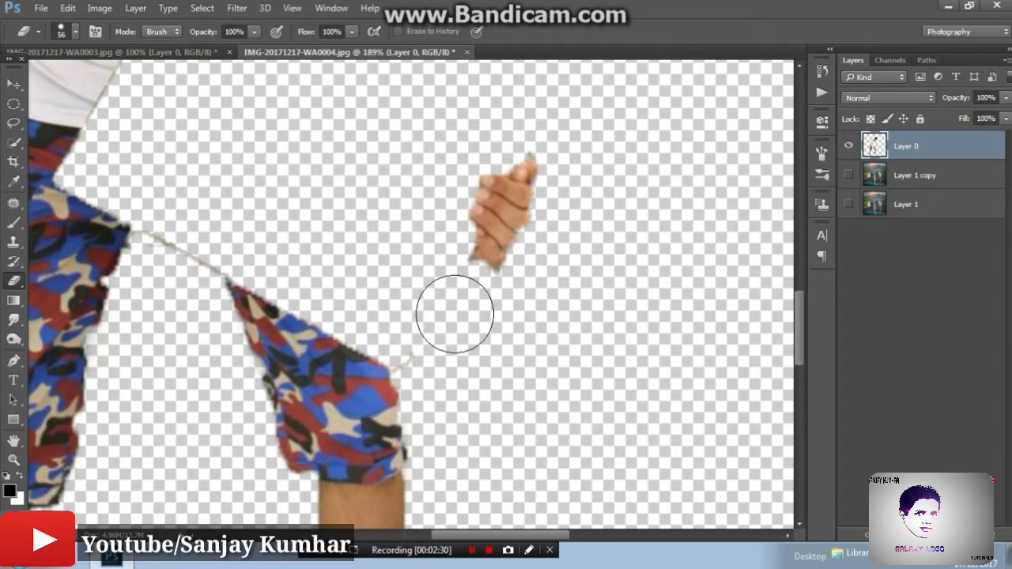
pyautogui.scroll(-2, 433, 320)
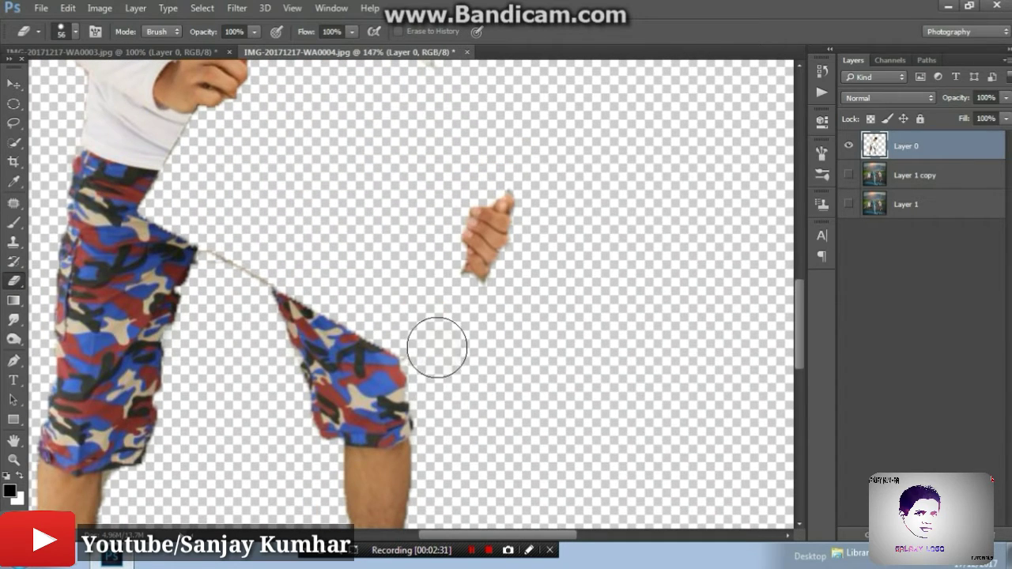
pyautogui.moveTo(334, 283)
pyautogui.mouseDown()
pyautogui.moveTo(264, 255)
pyautogui.moveTo(226, 266)
pyautogui.mouseUp()
# Step: Erase the background fringe along the sleeve edge with a smaller brush
pyautogui.scroll(1, 253, 271)
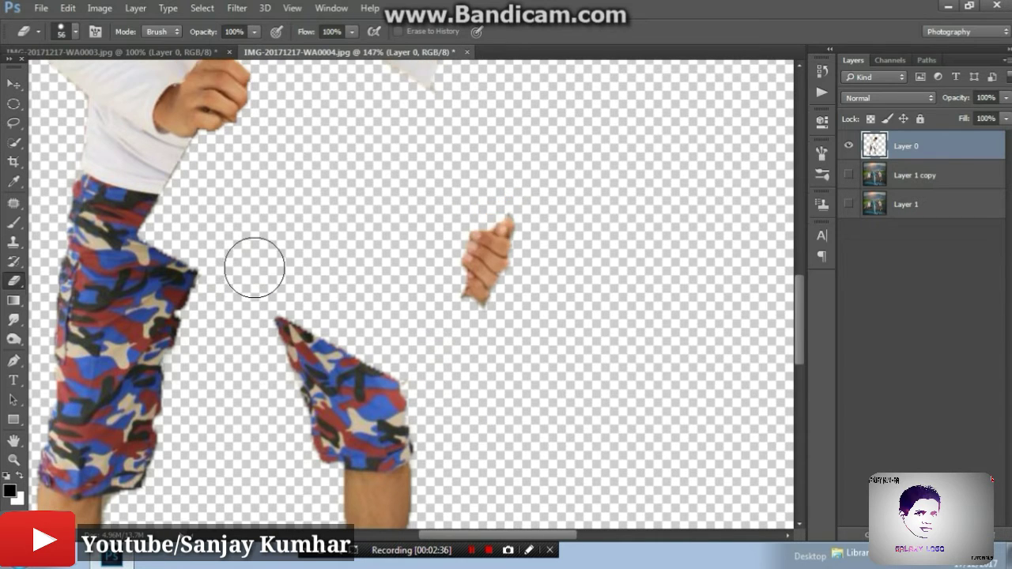
pyautogui.scroll(2, 181, 242)
pyautogui.scroll(3, 192, 249)
pyautogui.scroll(-3, 192, 248)
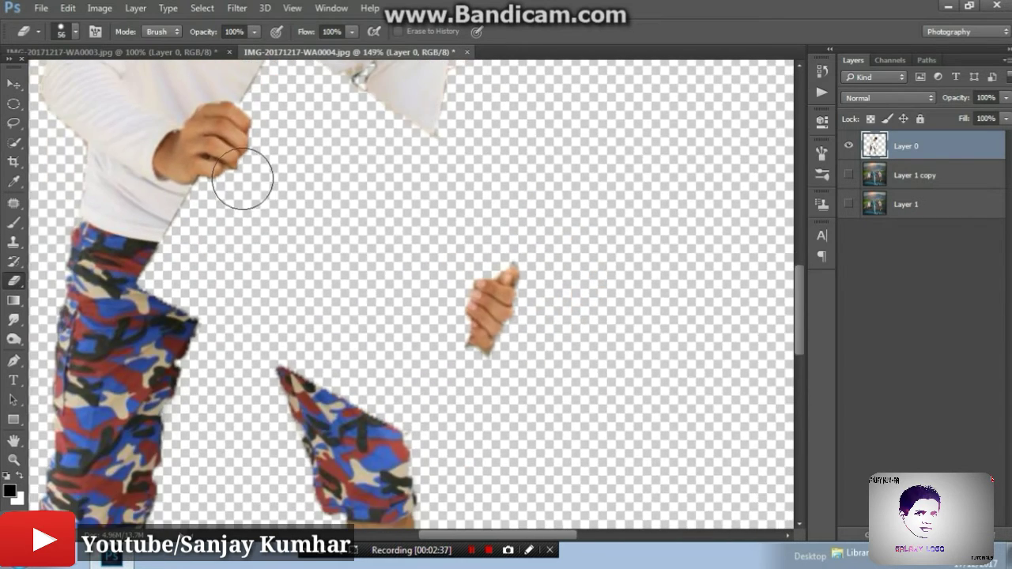
pyautogui.scroll(2, 242, 177)
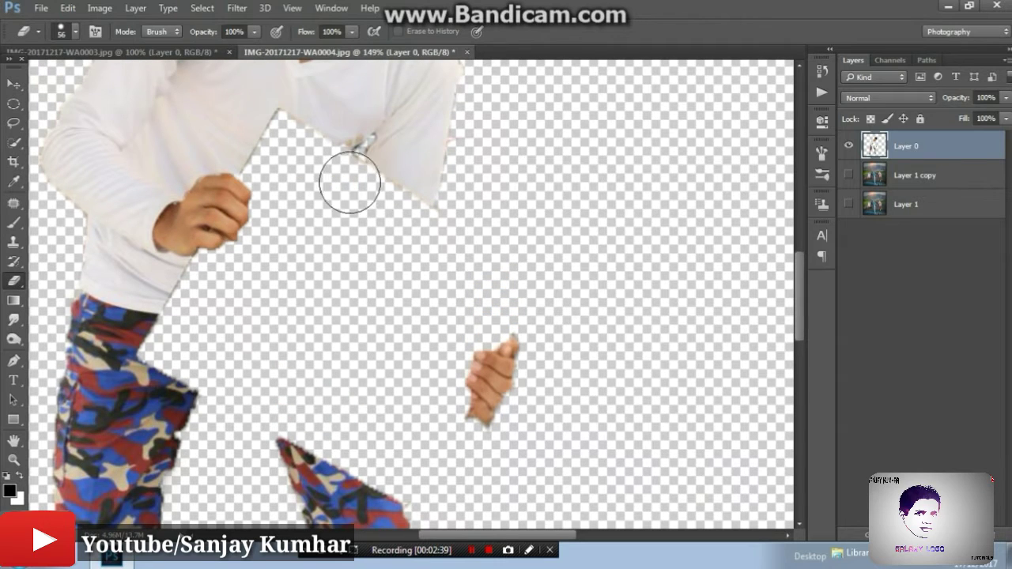
pyautogui.moveTo(350, 173)
pyautogui.mouseDown()
pyautogui.moveTo(356, 155)
pyautogui.moveTo(368, 176)
pyautogui.mouseUp()
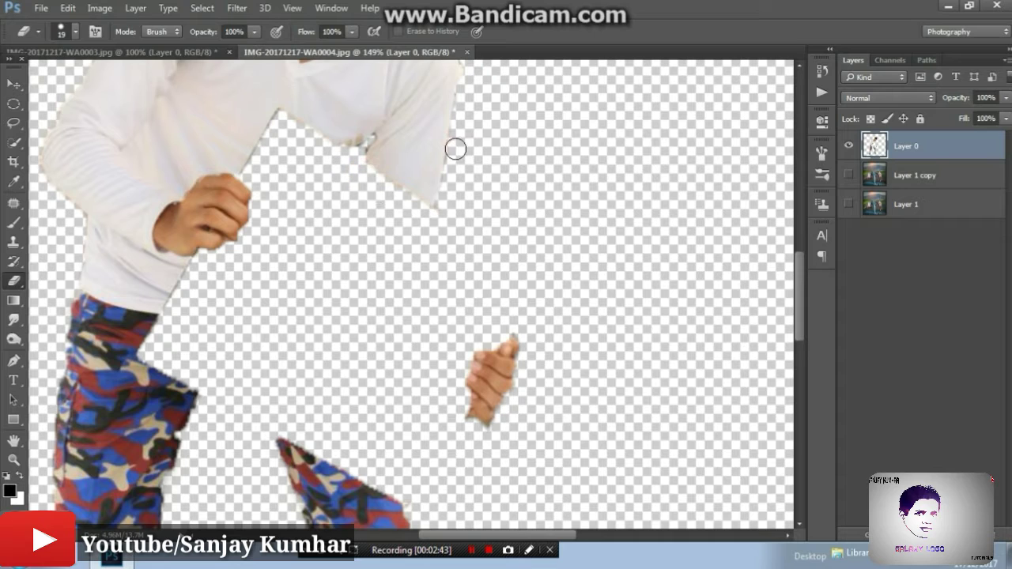
pyautogui.moveTo(467, 136); pyautogui.dragTo(460, 199)
# Step: Shrink the eraser further and zoom around to inspect the cleaned outline
pyautogui.scroll(2, 462, 147)
pyautogui.scroll(1, 463, 145)
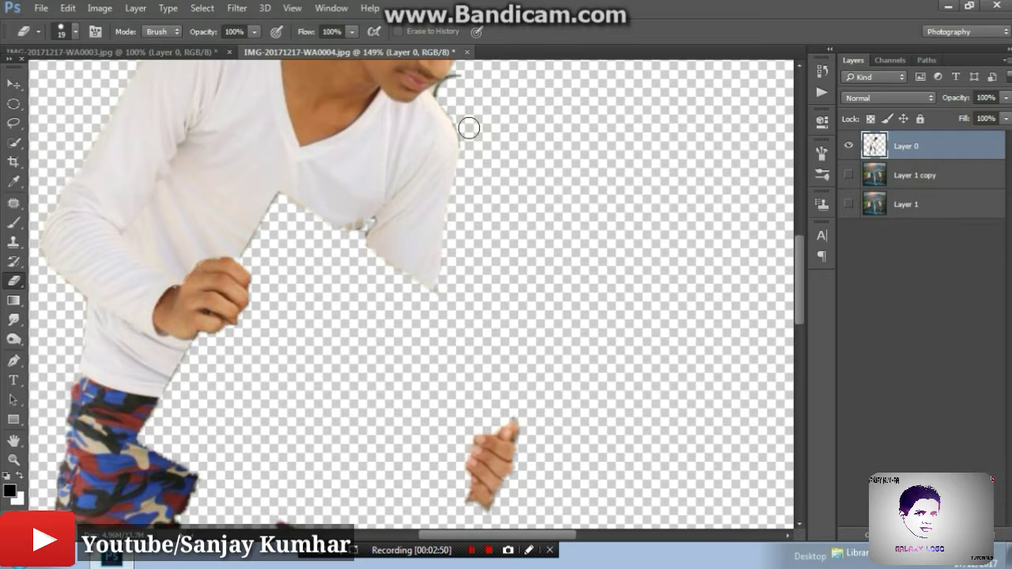
pyautogui.scroll(1, 469, 128)
pyautogui.scroll(1, 475, 139)
pyautogui.scroll(1, 478, 150)
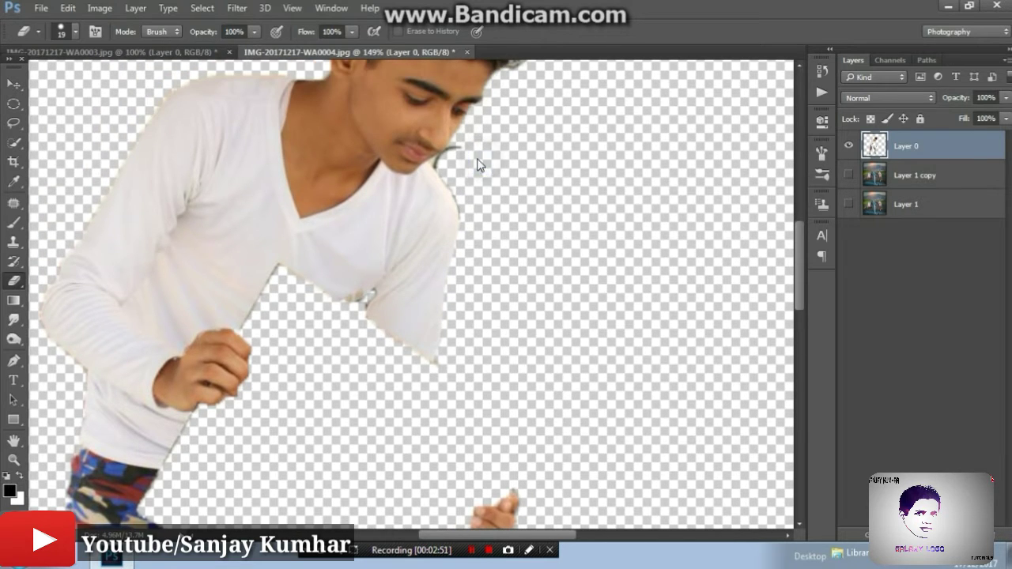
pyautogui.moveTo(477, 164); pyautogui.dragTo(459, 147)
pyautogui.scroll(-2, 474, 174)
pyautogui.scroll(-2, 458, 178)
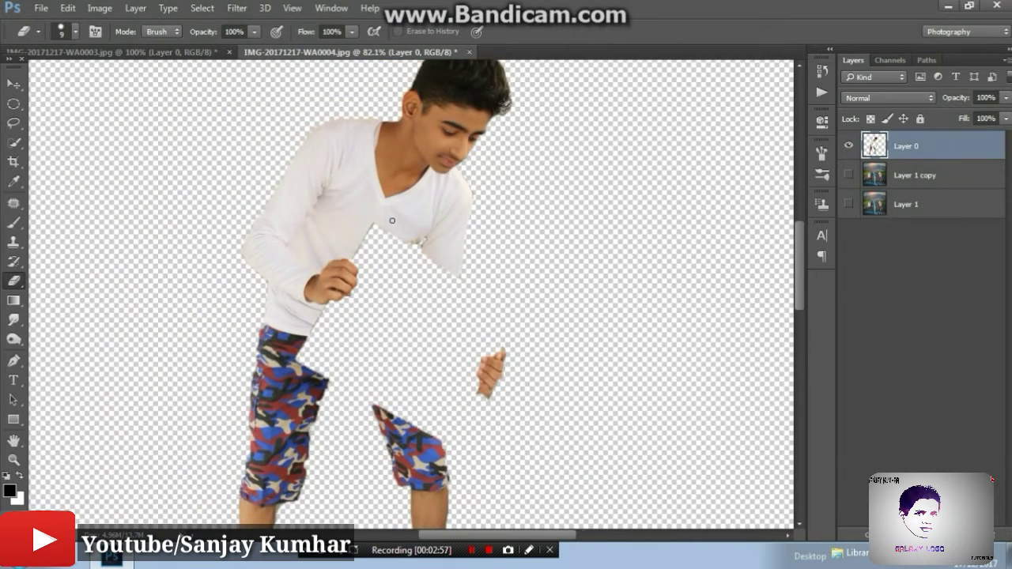
pyautogui.scroll(-2, 436, 185)
pyautogui.scroll(-1, 437, 185)
pyautogui.scroll(-2, 425, 235)
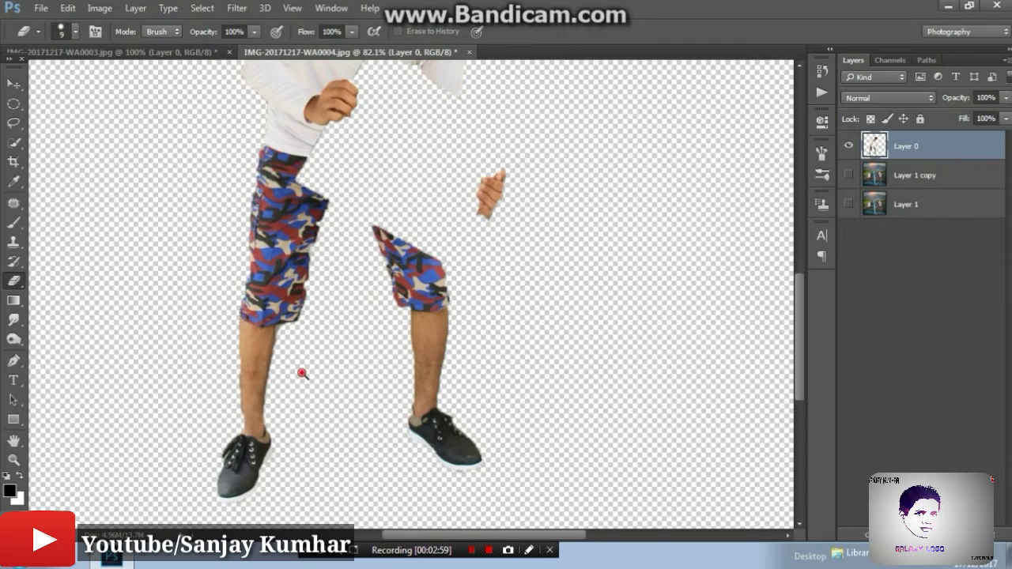
pyautogui.scroll(10, 300, 370)
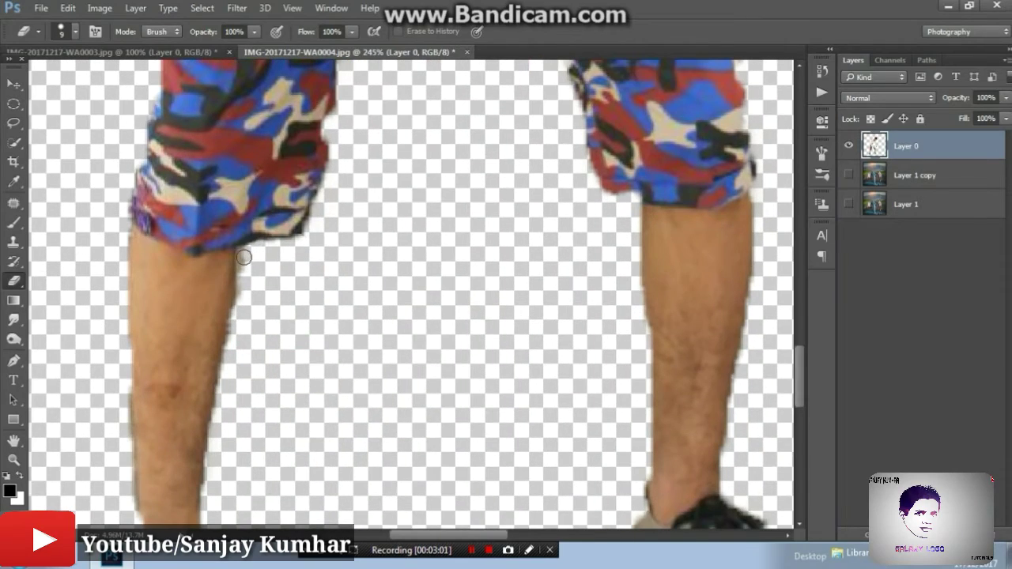
pyautogui.scroll(-10, 254, 250)
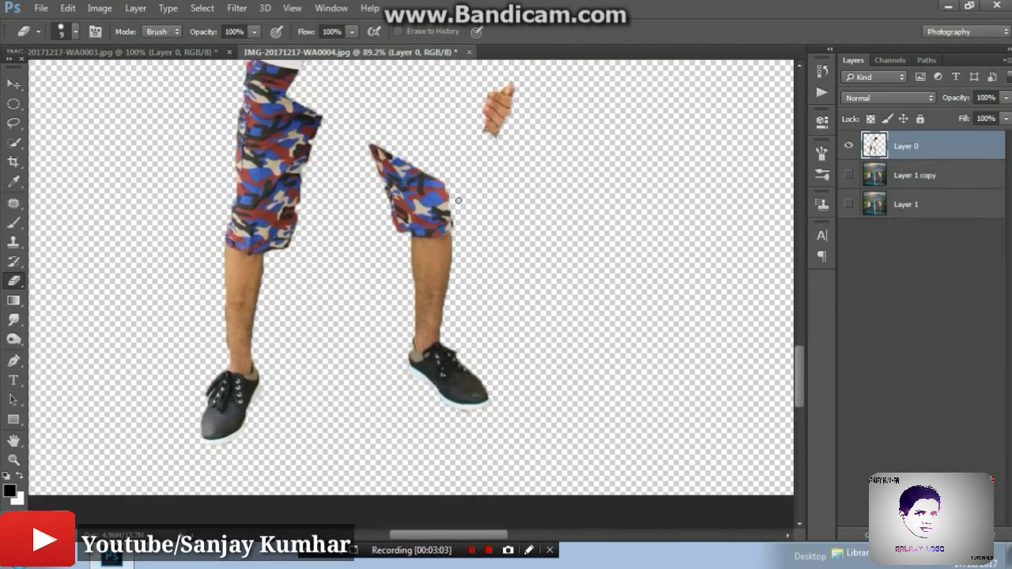
pyautogui.scroll(1, 446, 247)
pyautogui.scroll(1, 447, 247)
pyautogui.scroll(-1, 525, 416)
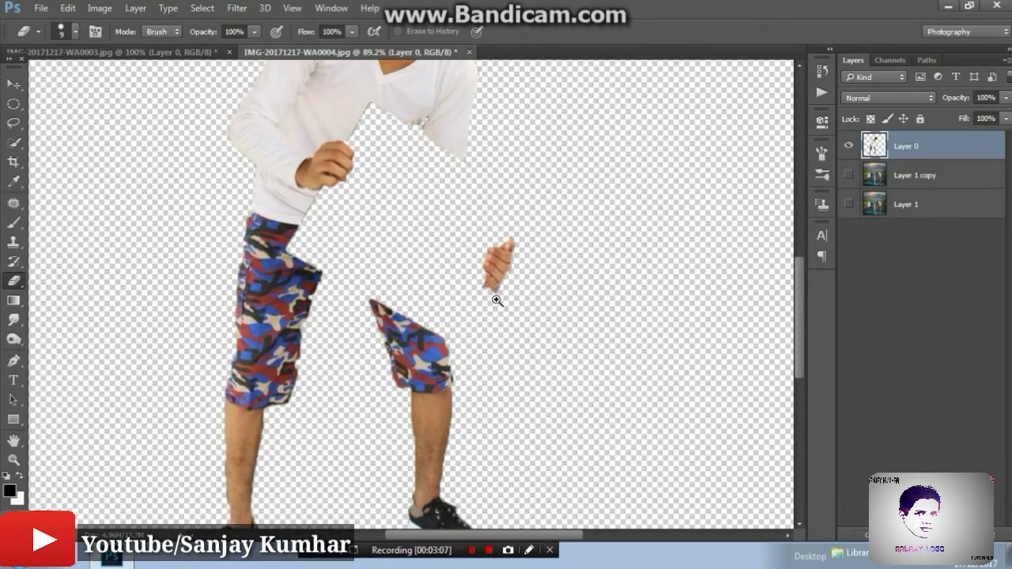
pyautogui.scroll(-5, 474, 305)
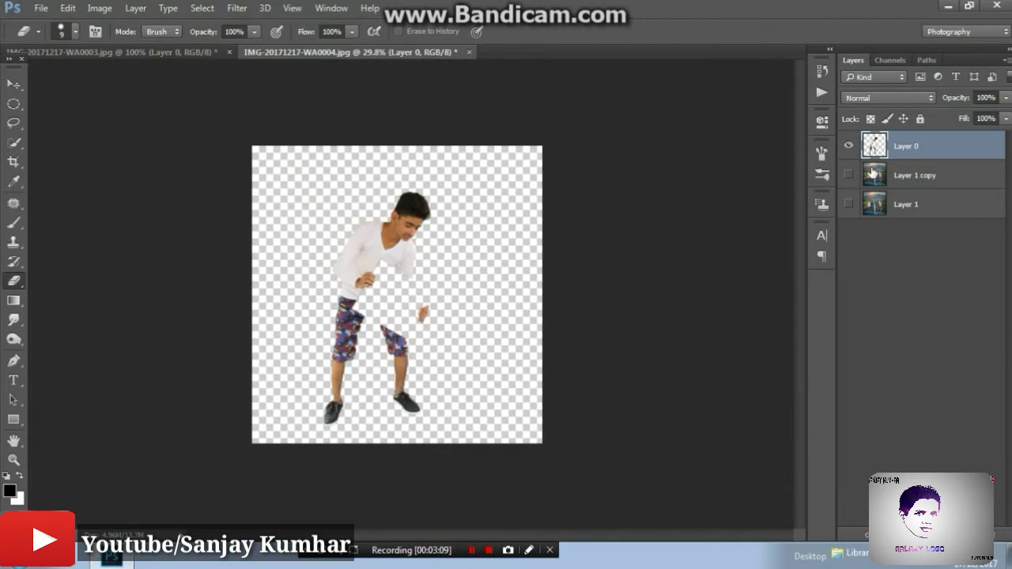
# Step: Show both road scene layers again and make Layer 1 copy active
pyautogui.click(849, 174)
pyautogui.click(849, 204)
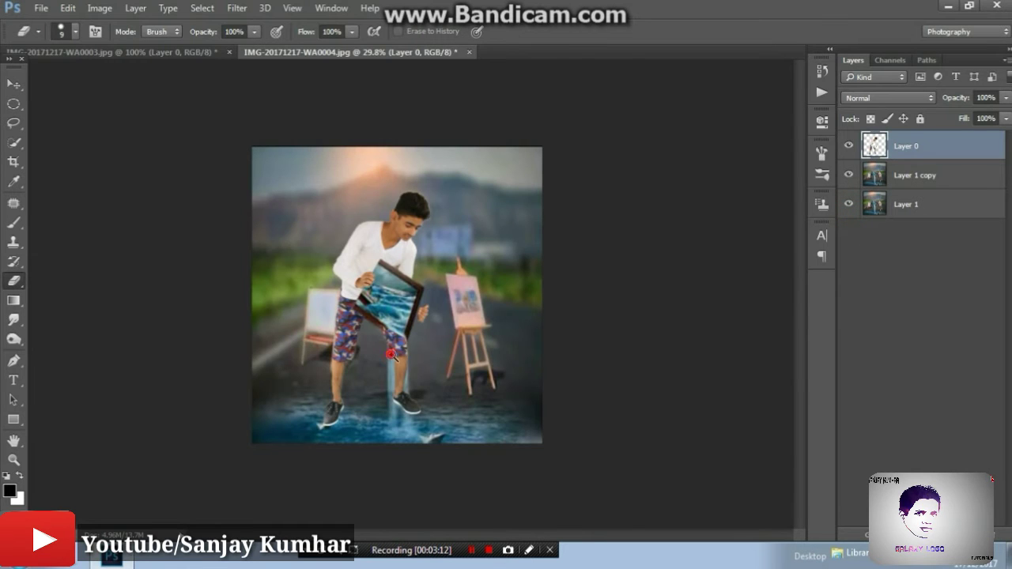
pyautogui.scroll(2, 390, 355)
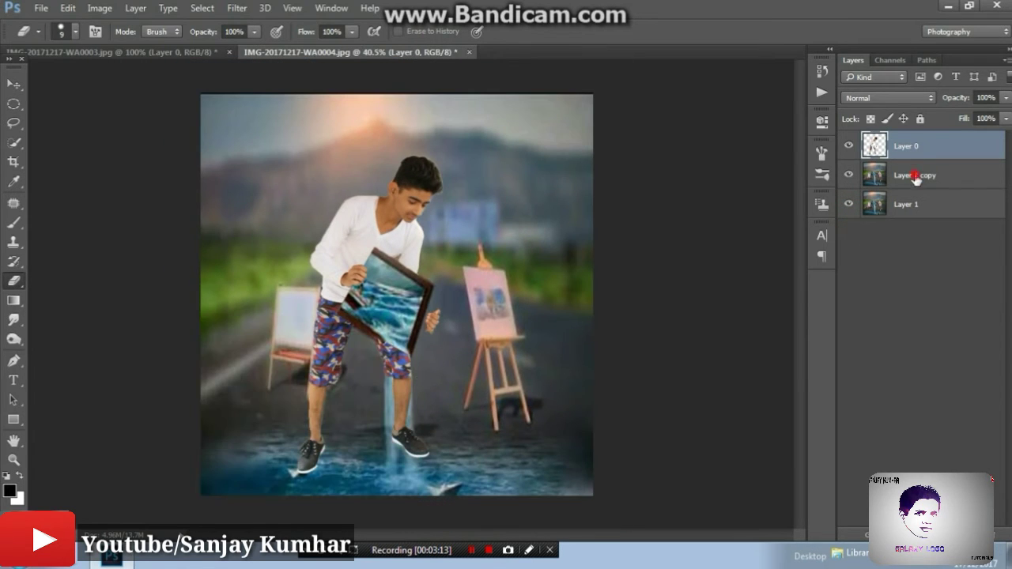
pyautogui.click(915, 178)
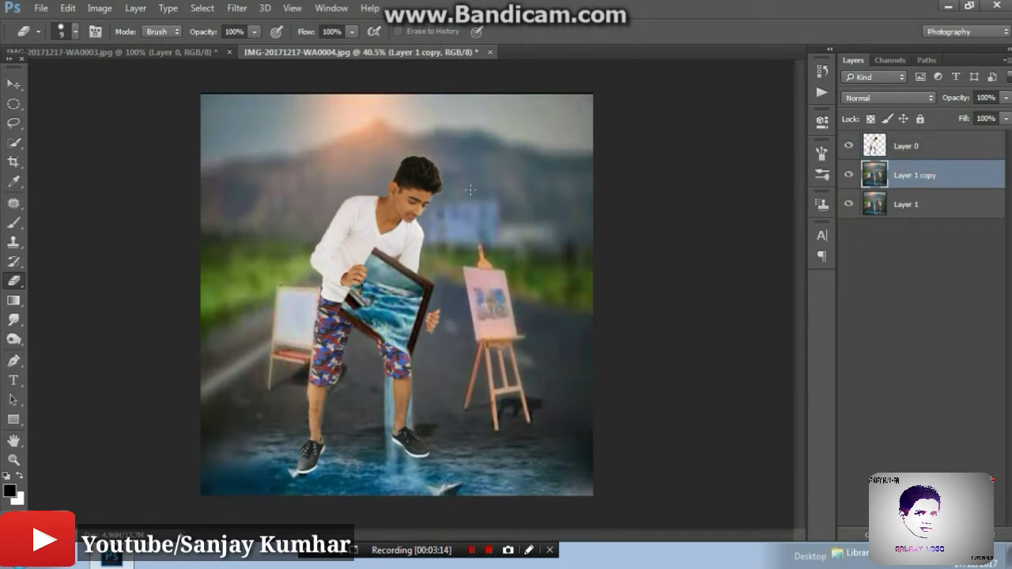
# Step: Hide Layer 0, quick-select the tilted frame and waterfall, and Layer Via Cut them
pyautogui.click(15, 146)
pyautogui.click(79, 139)
pyautogui.click(848, 145)
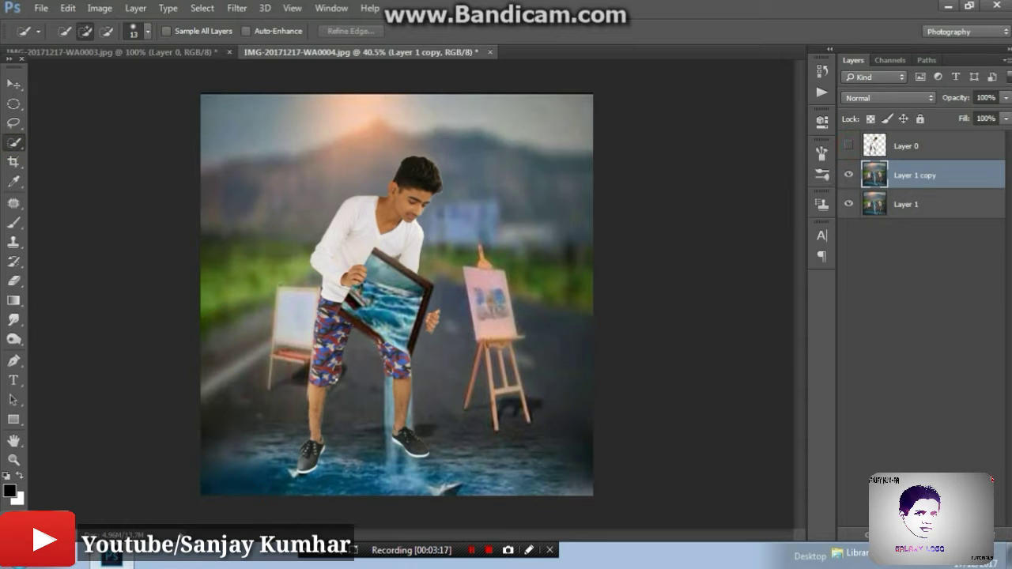
pyautogui.moveTo(389, 293)
pyautogui.mouseDown()
pyautogui.moveTo(360, 253)
pyautogui.moveTo(419, 295)
pyautogui.moveTo(379, 322)
pyautogui.moveTo(358, 322)
pyautogui.moveTo(372, 328)
pyautogui.moveTo(398, 450)
pyautogui.mouseUp()
pyautogui.moveTo(399, 412); pyautogui.dragTo(401, 465)
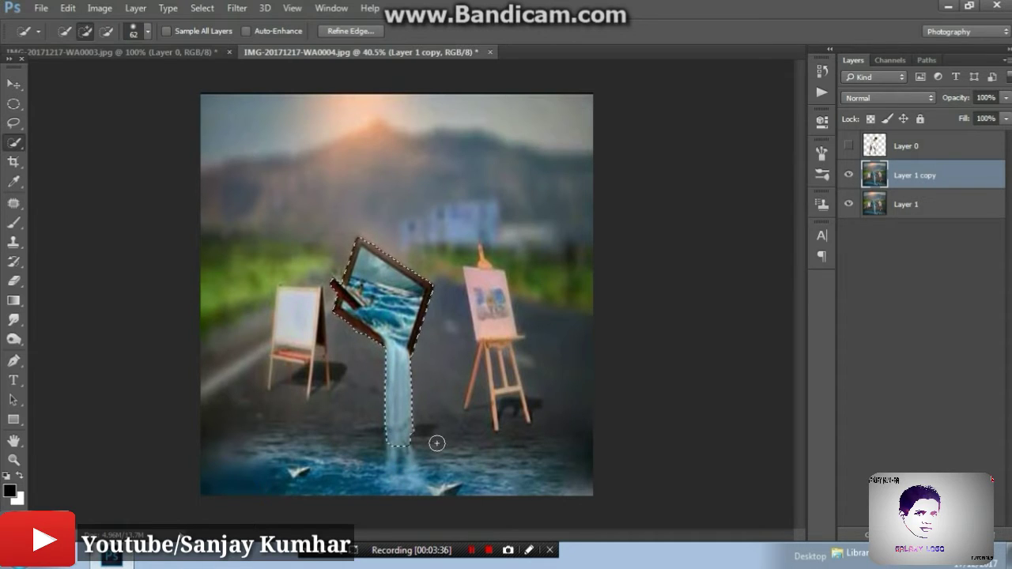
pyautogui.moveTo(401, 470); pyautogui.dragTo(435, 488)
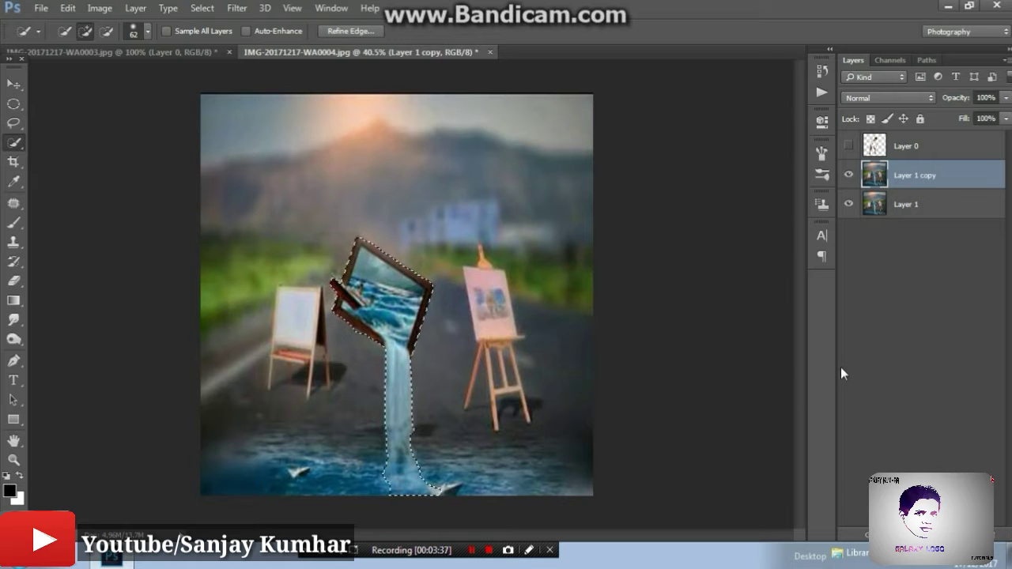
pyautogui.rightClick(370, 269)
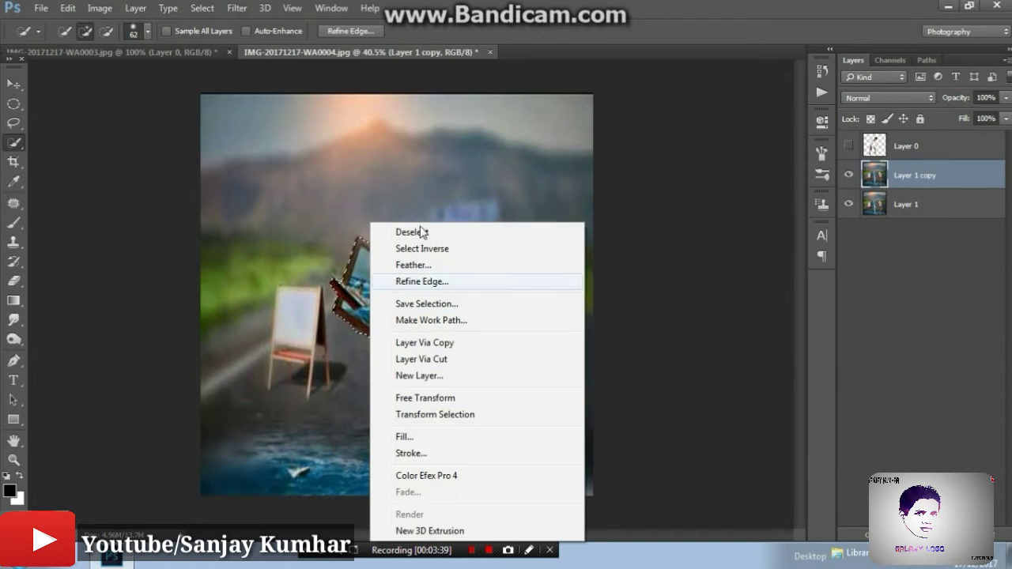
pyautogui.click(438, 361)
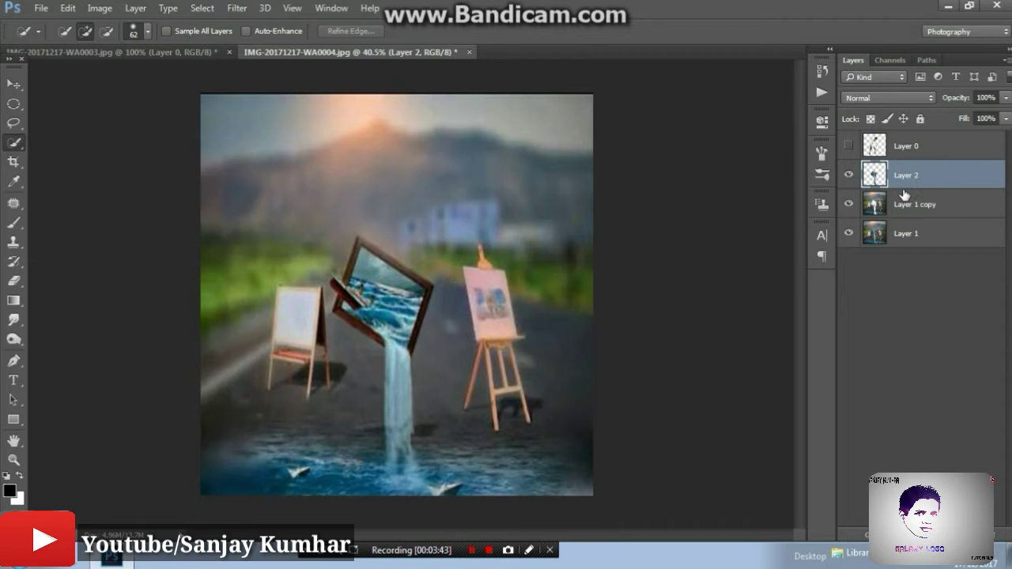
# Step: Delete Layer 1 copy, undo the accidental Layer 1 deletion, and show Layer 1 and Layer 0
pyautogui.click(922, 206)
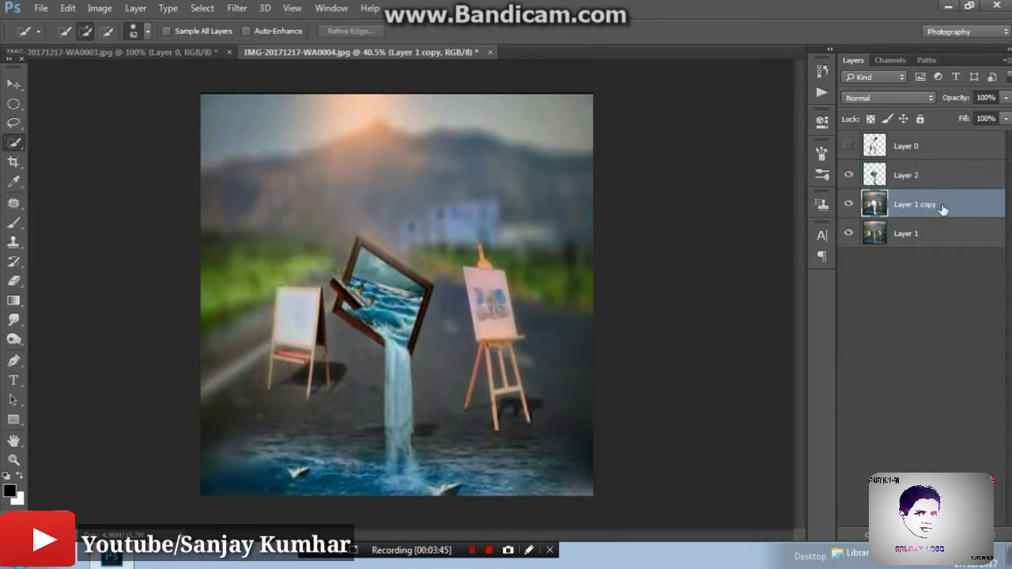
pyautogui.moveTo(943, 208); pyautogui.dragTo(998, 535)
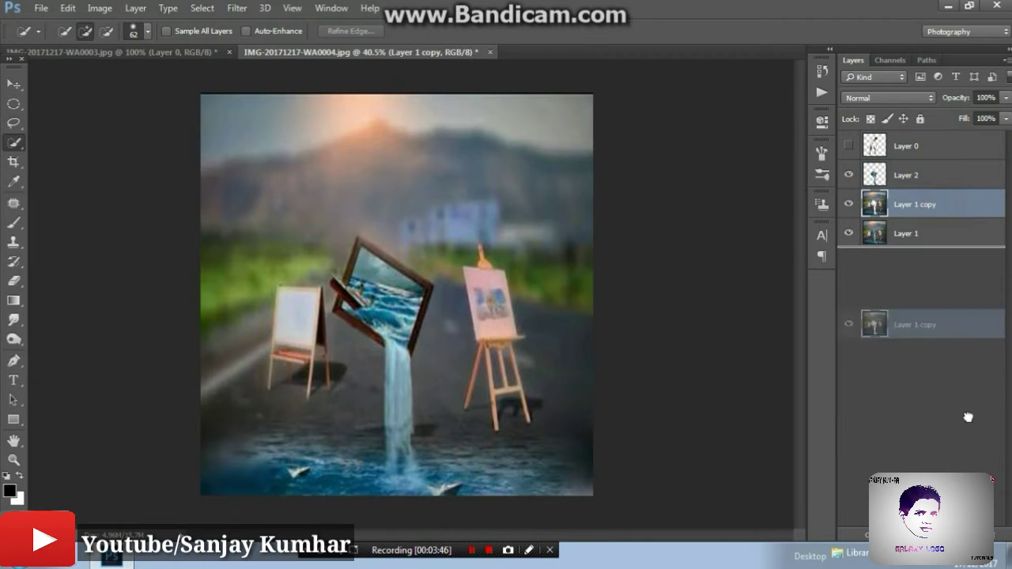
pyautogui.click(998, 536)
pyautogui.click(452, 224)
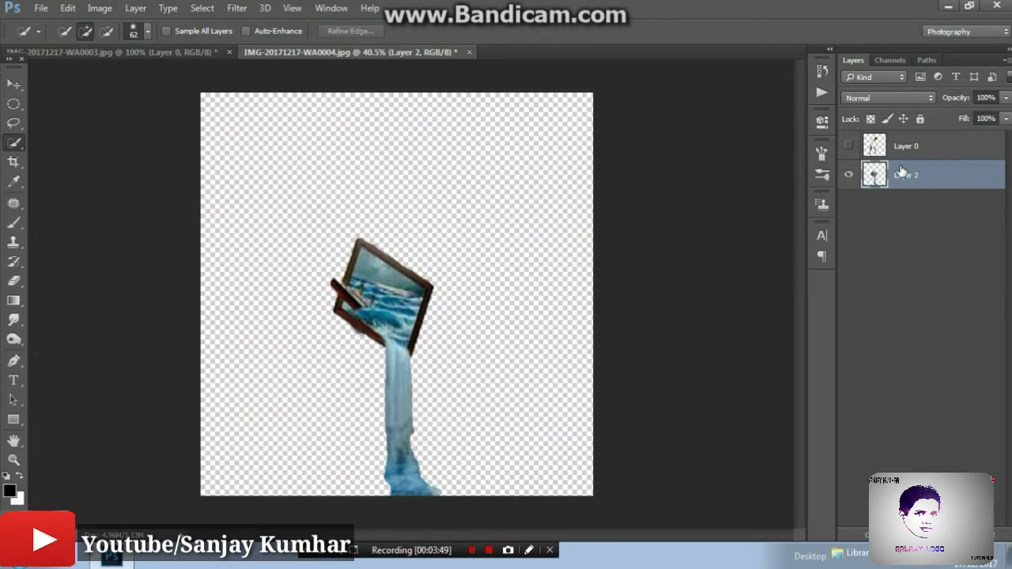
pyautogui.hotkey('ctrl', 'z')
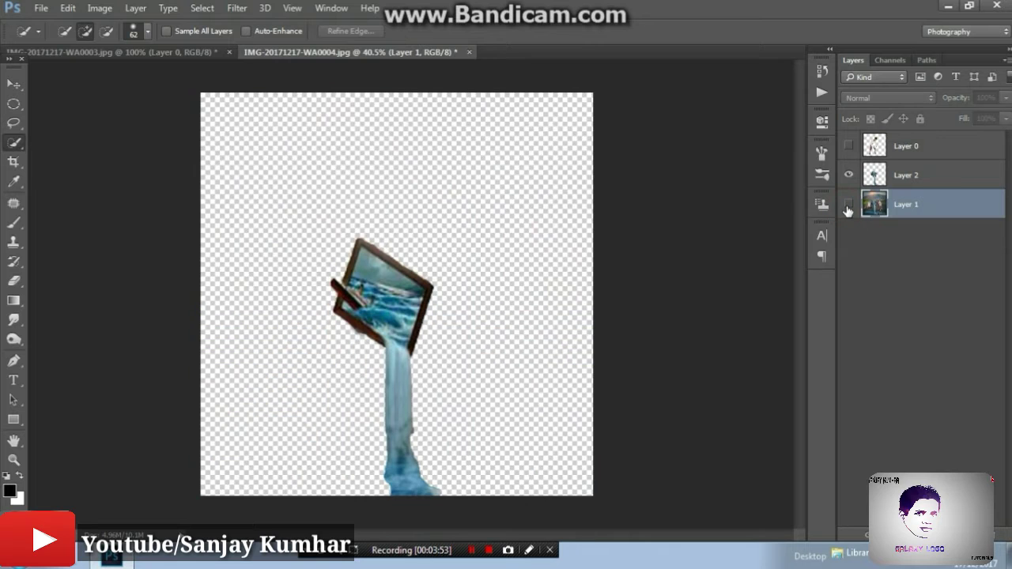
pyautogui.click(848, 206)
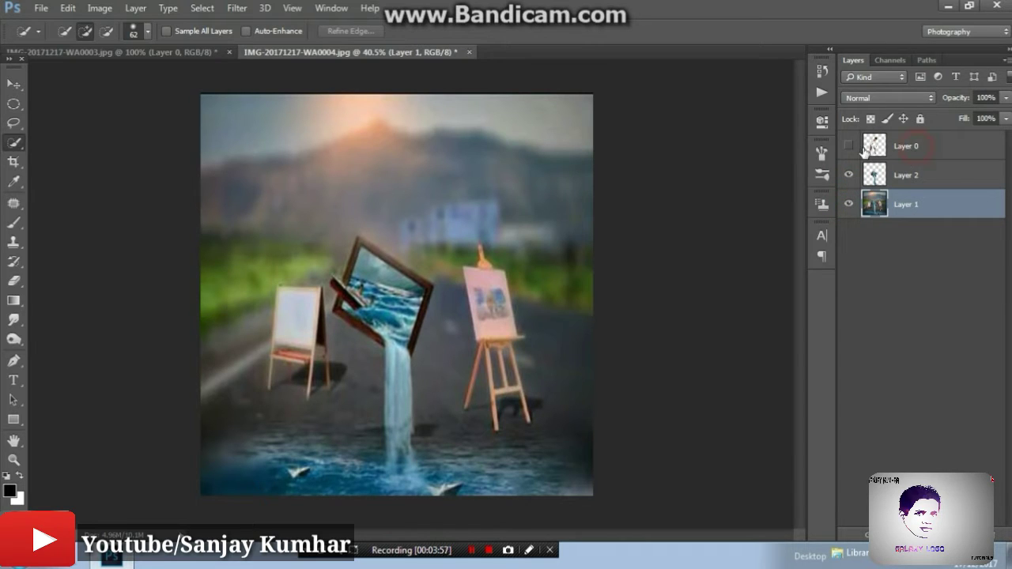
pyautogui.click(864, 150)
# Step: Move the boy layer under the frame layer and start widening it with Free Transform
pyautogui.moveTo(881, 147)
pyautogui.mouseDown()
pyautogui.moveTo(901, 187)
pyautogui.moveTo(892, 190)
pyautogui.mouseUp()
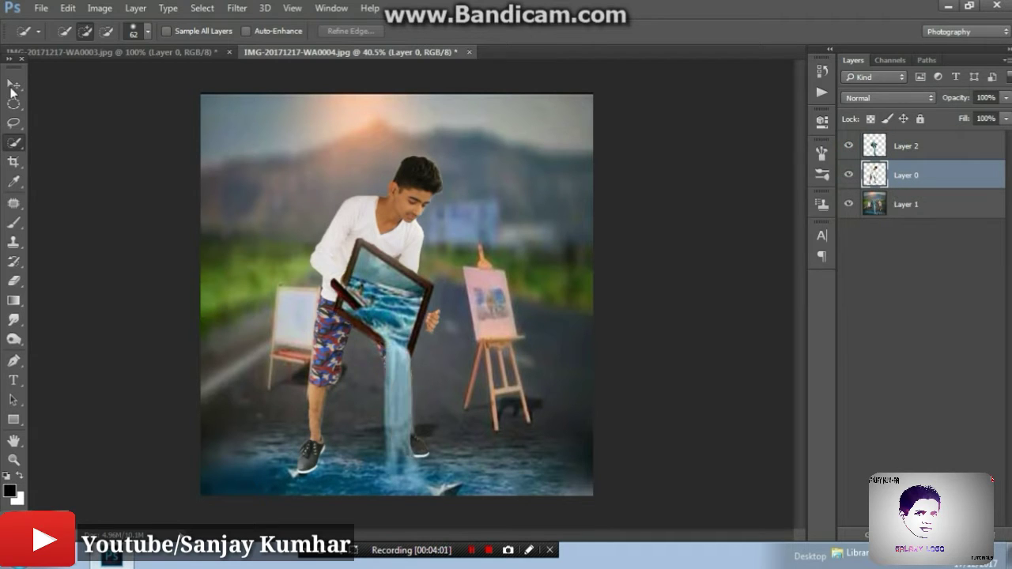
pyautogui.click(13, 87)
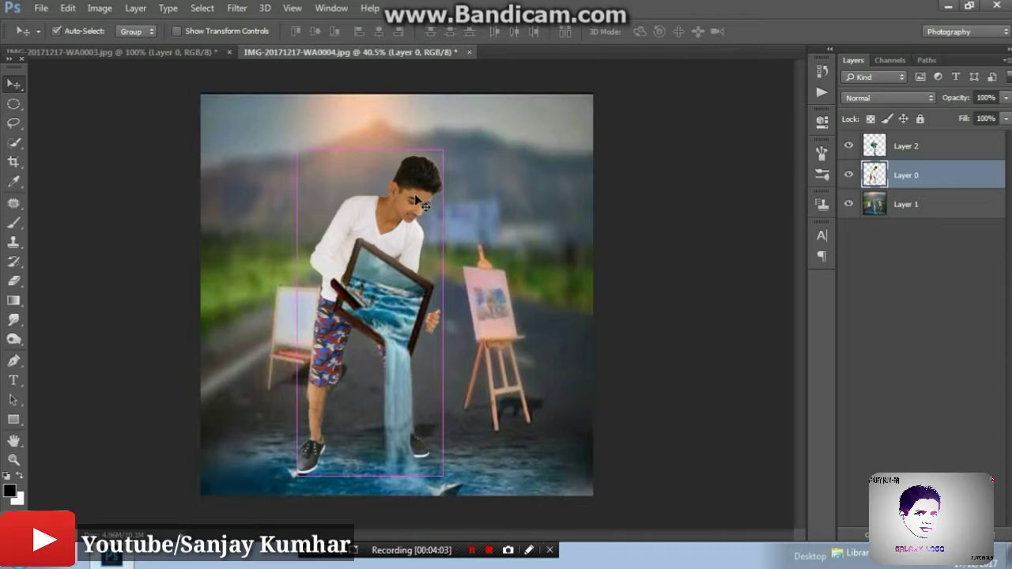
pyautogui.hotkey('ctrl', 't')
pyautogui.moveTo(407, 207); pyautogui.dragTo(395, 213)
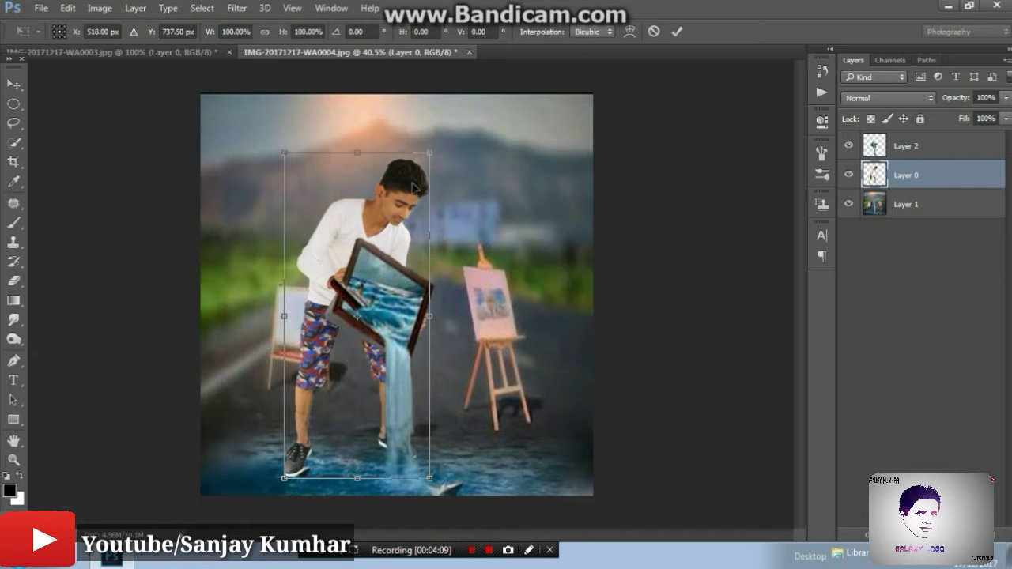
pyautogui.moveTo(429, 152); pyautogui.dragTo(433, 148)
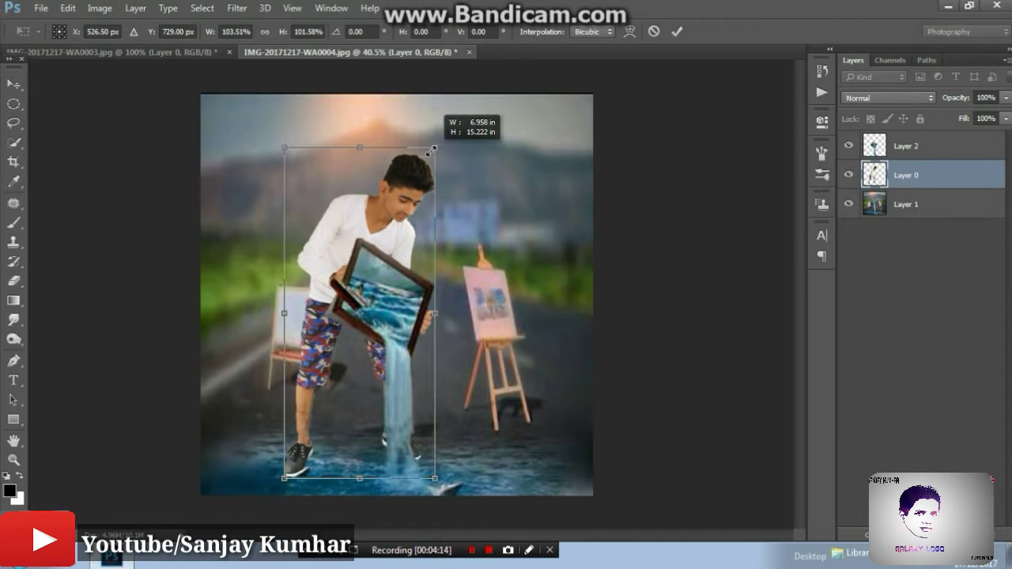
pyautogui.moveTo(433, 147); pyautogui.dragTo(432, 148)
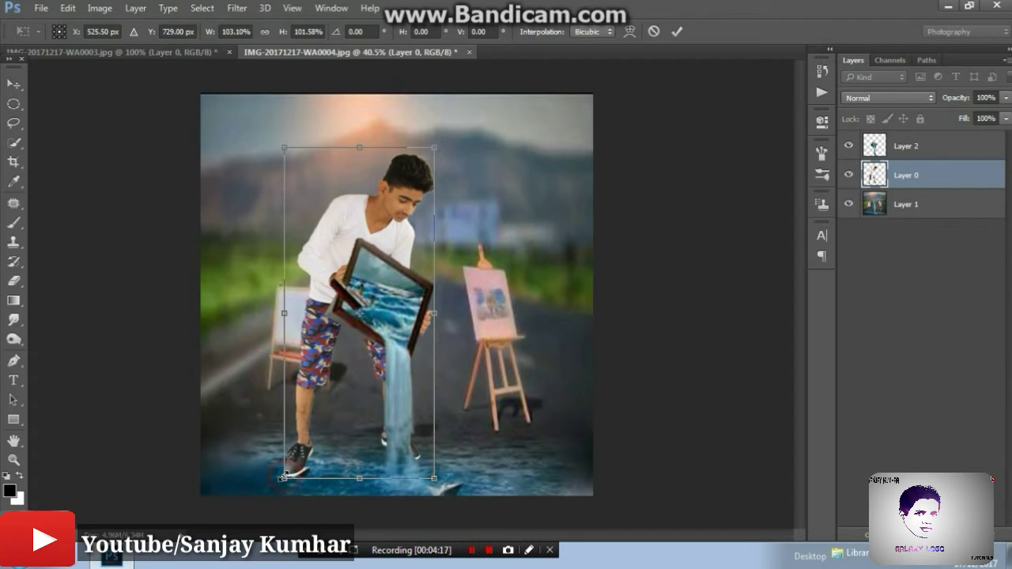
# Step: Fine-tune the boy's width at the corners, shift him slightly right, and commit
pyautogui.moveTo(283, 477); pyautogui.dragTo(280, 475)
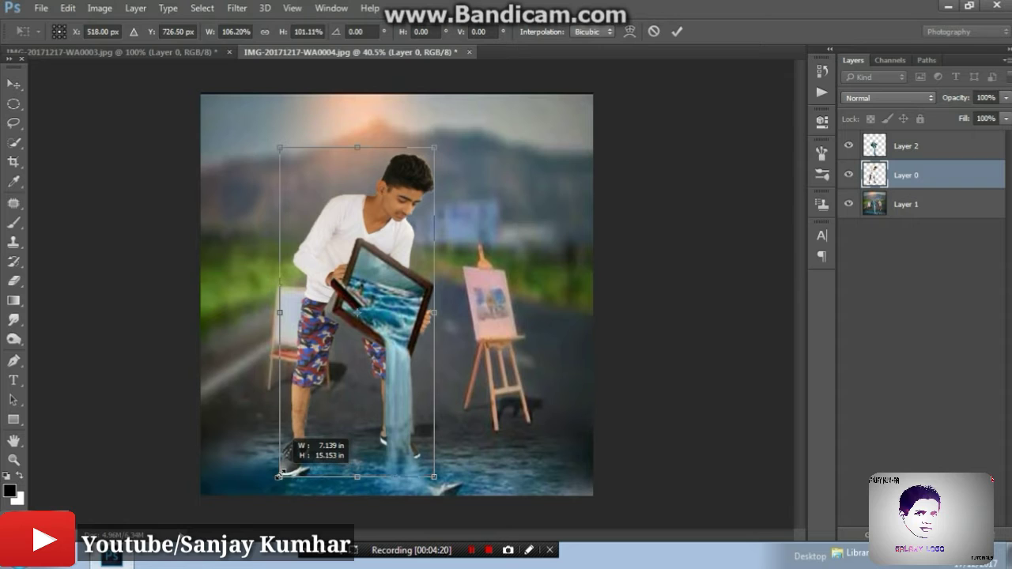
pyautogui.moveTo(280, 475); pyautogui.dragTo(285, 475)
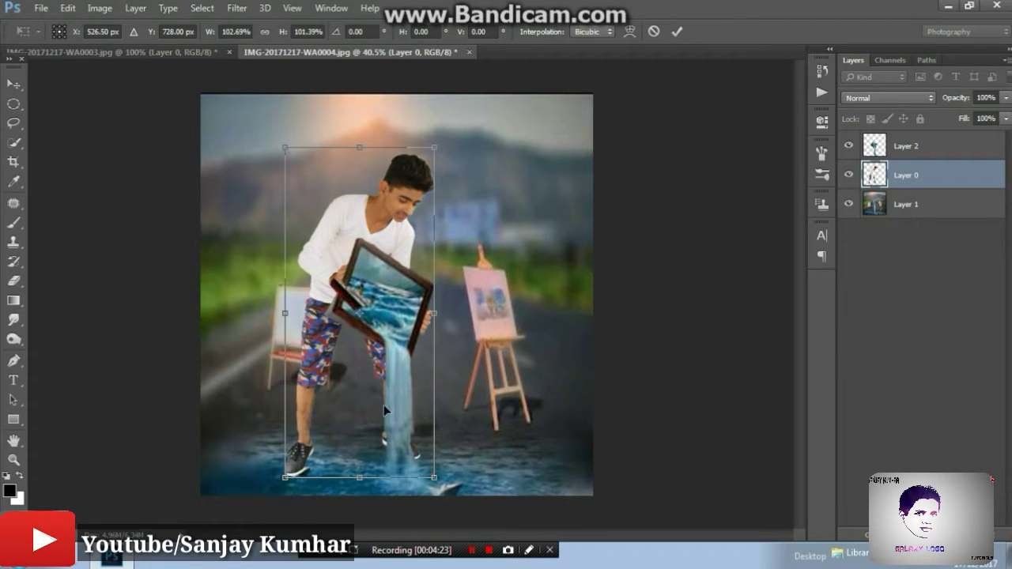
pyautogui.moveTo(385, 410)
pyautogui.mouseDown()
pyautogui.moveTo(393, 412)
pyautogui.moveTo(353, 387)
pyautogui.moveTo(371, 386)
pyautogui.mouseUp()
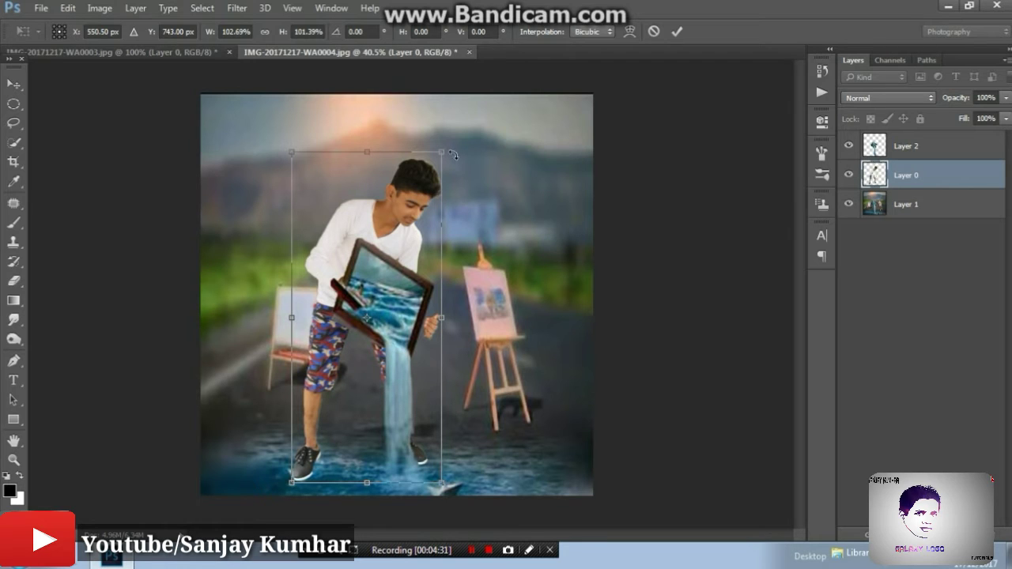
pyautogui.moveTo(442, 154); pyautogui.dragTo(432, 155)
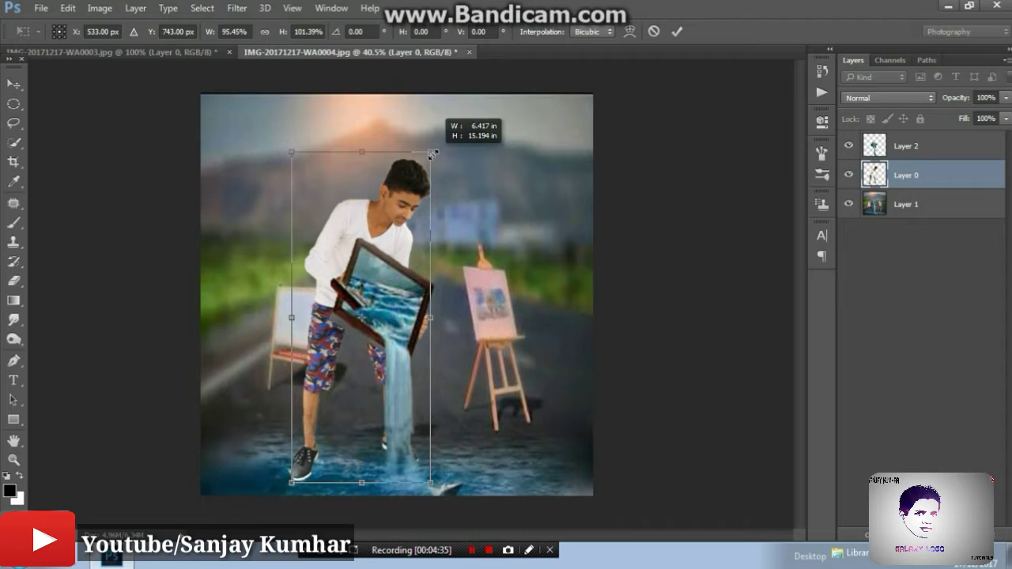
pyautogui.moveTo(292, 152); pyautogui.dragTo(282, 149)
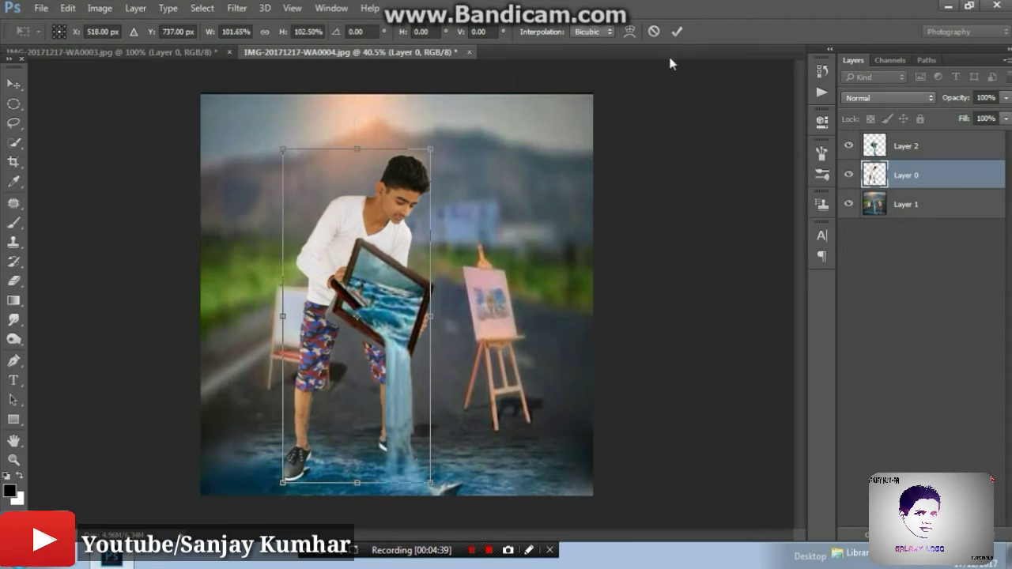
pyautogui.click(677, 32)
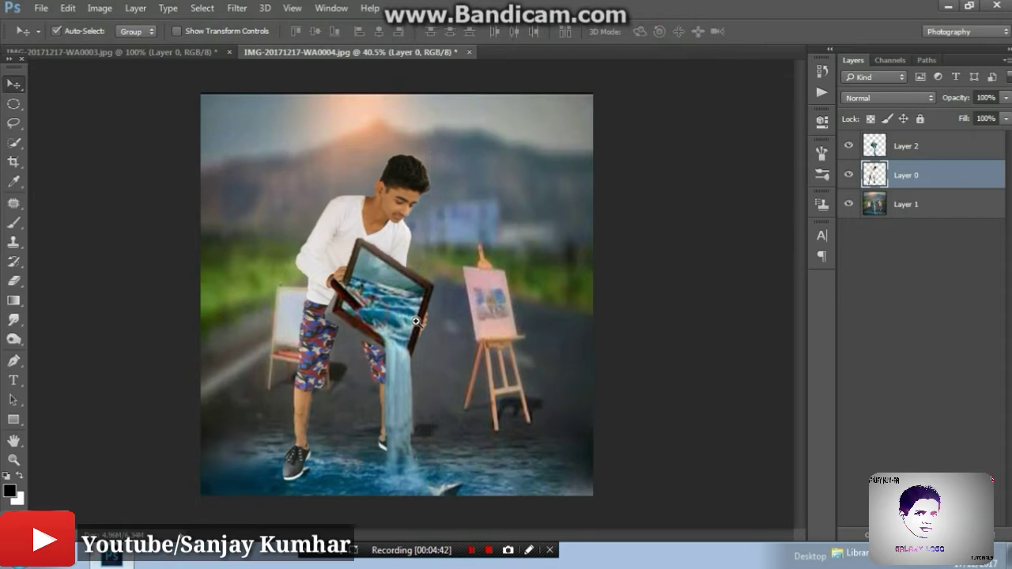
# Step: Set the frame picture layer (Layer 2) to 64% opacity, toggling the road background to check
pyautogui.scroll(3, 416, 321)
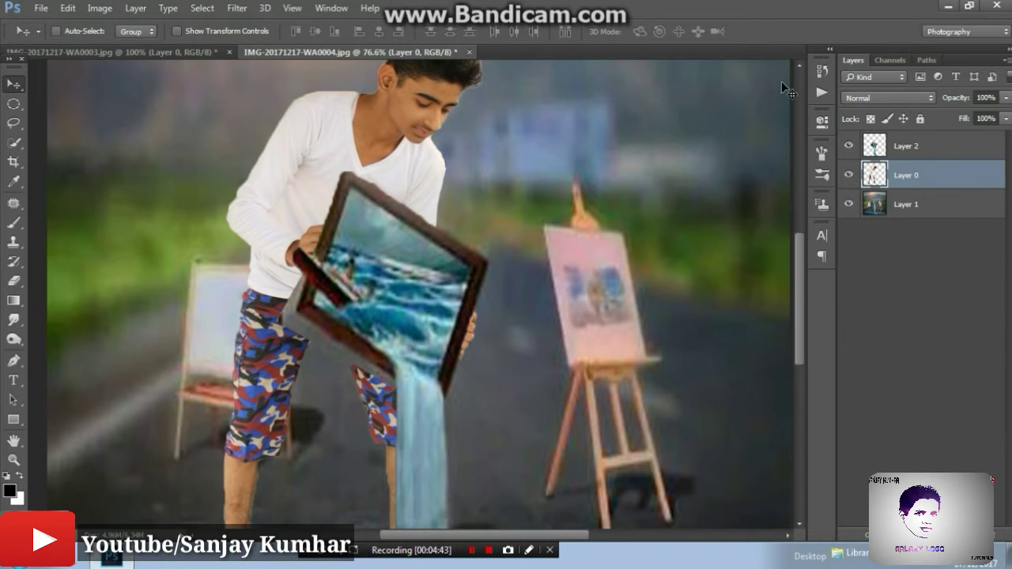
pyautogui.click(925, 146)
pyautogui.moveTo(969, 99); pyautogui.dragTo(941, 101)
pyautogui.scroll(2, 481, 355)
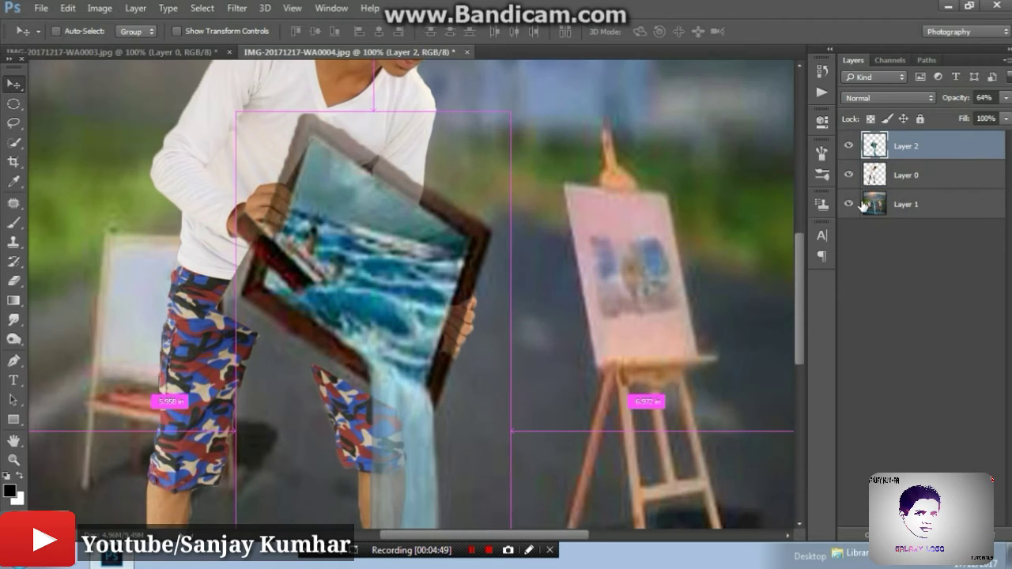
pyautogui.click(849, 204)
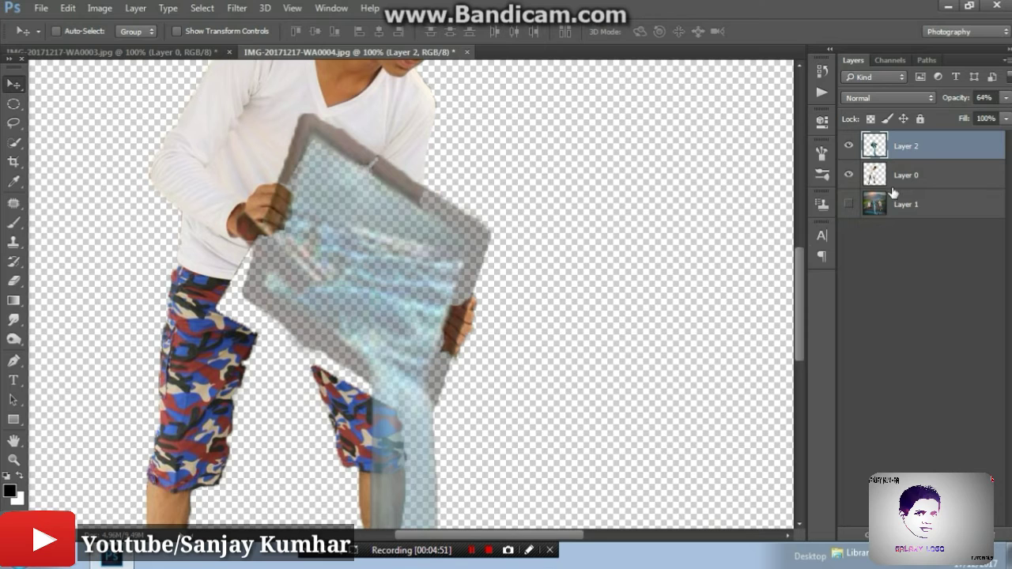
pyautogui.click(849, 204)
pyautogui.scroll(2, 395, 404)
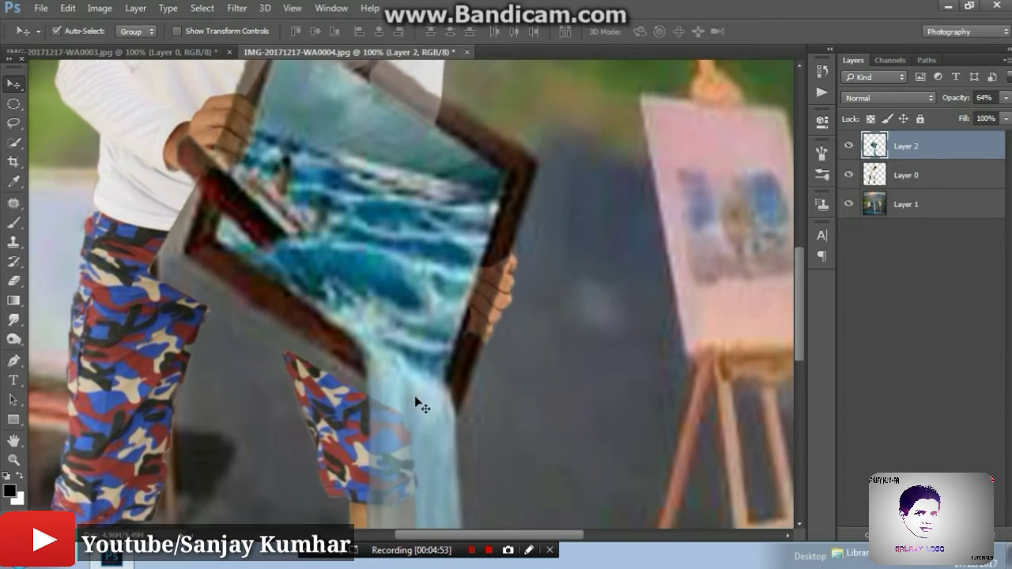
# Step: Erase the frame edge over the boy's upper and lower fingers with a size 9 standard Eraser
pyautogui.rightClick(14, 280)
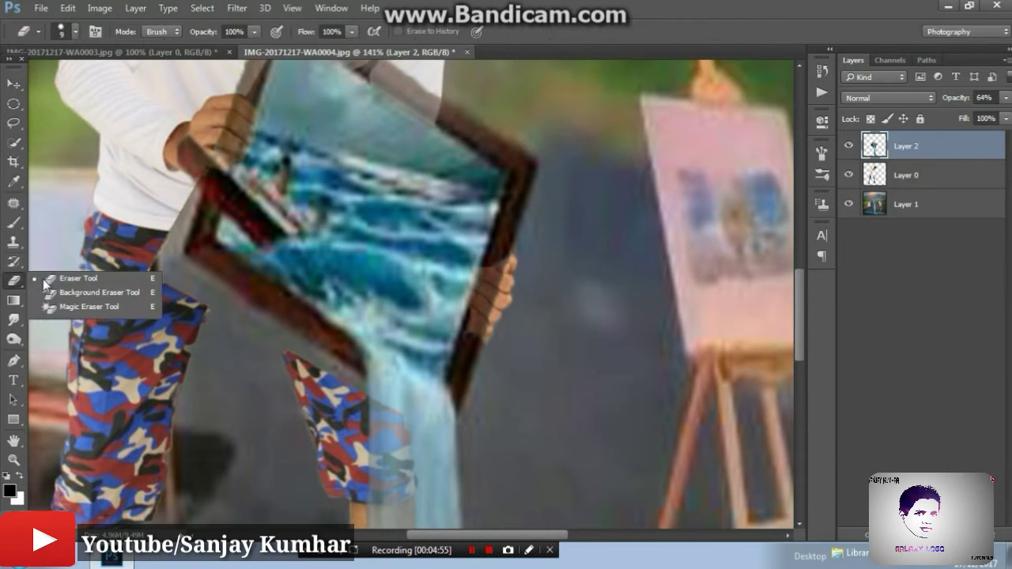
pyautogui.click(57, 275)
pyautogui.keyDown('alt'); pyautogui.rightClick(508, 277); pyautogui.keyUp('alt')
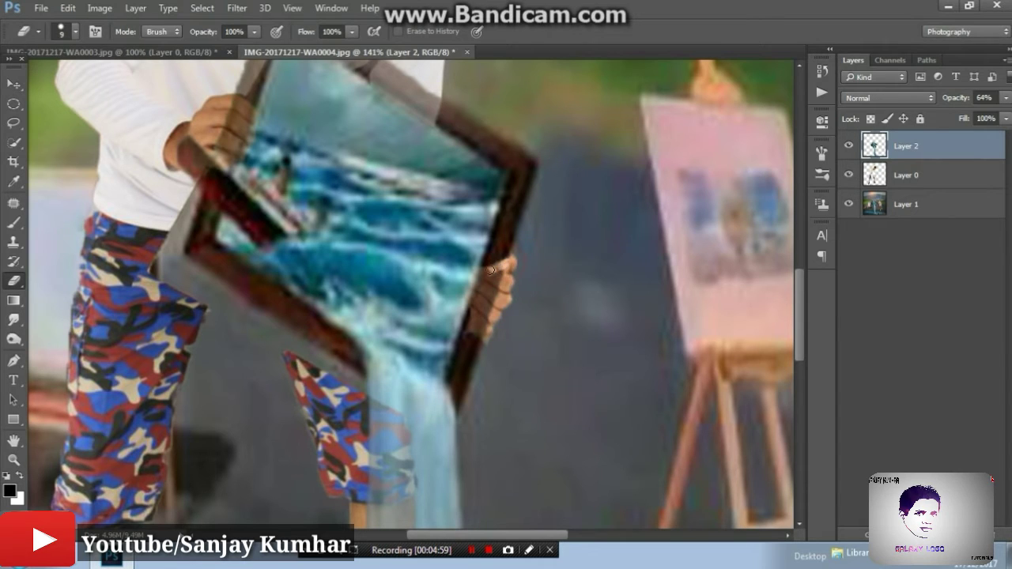
pyautogui.moveTo(494, 275); pyautogui.dragTo(494, 295)
pyautogui.scroll(1, 479, 304)
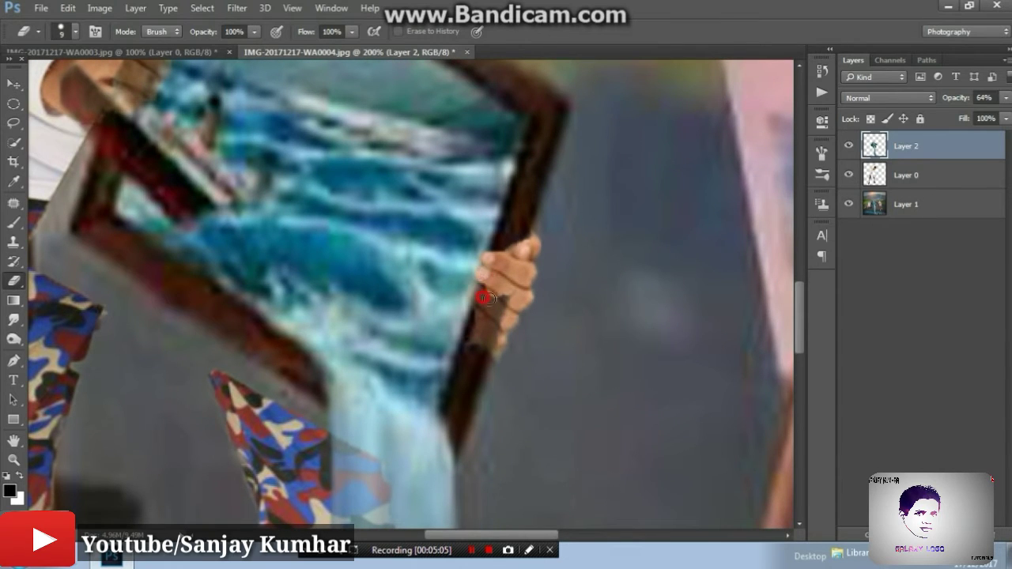
pyautogui.moveTo(482, 297); pyautogui.dragTo(504, 318)
pyautogui.moveTo(484, 313); pyautogui.dragTo(489, 329)
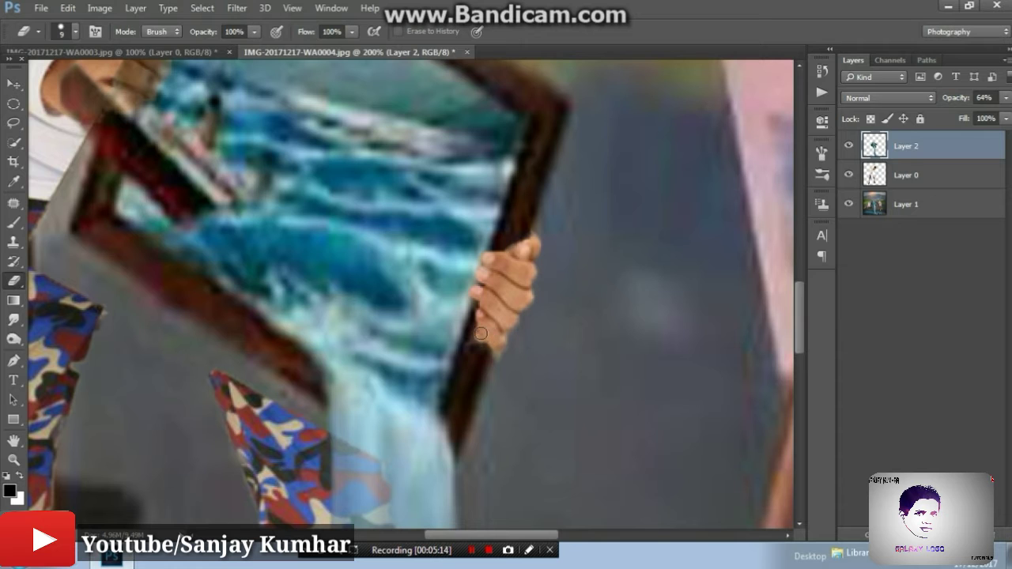
# Step: Clean up the frame edge covering the left hand's finger
pyautogui.scroll(-3, 490, 305)
pyautogui.scroll(-2, 440, 290)
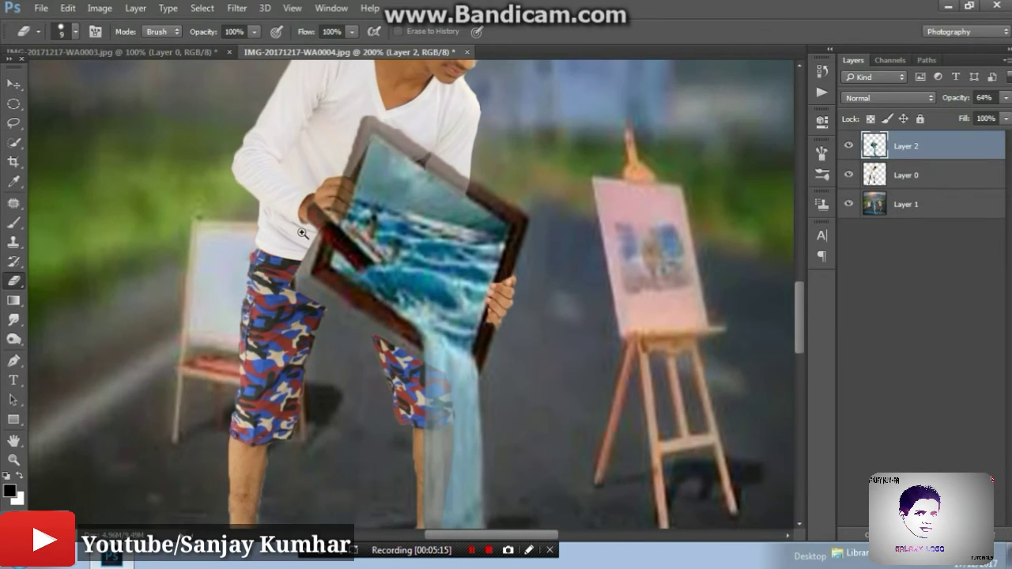
pyautogui.scroll(2, 351, 274)
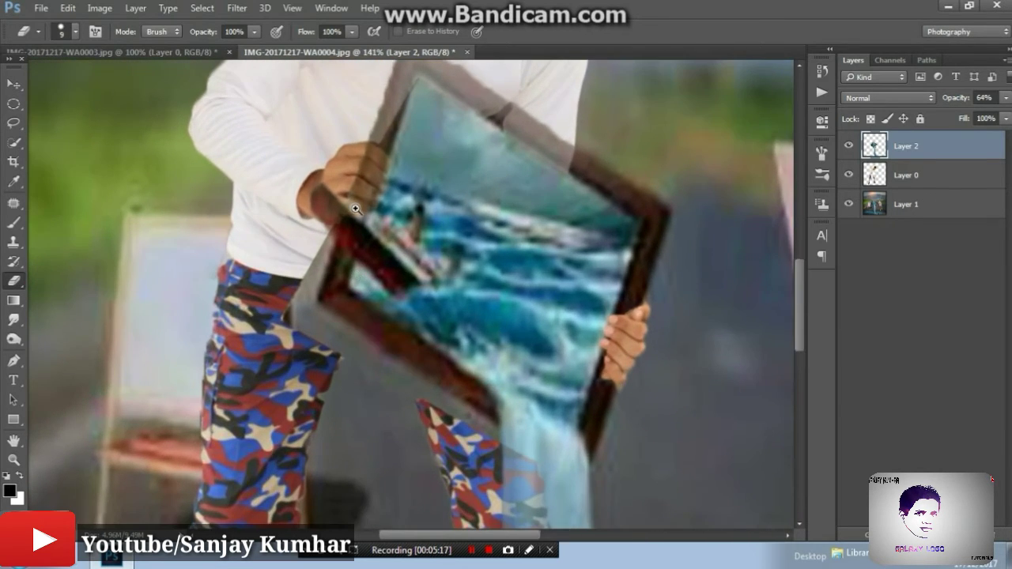
pyautogui.scroll(1, 379, 231)
pyautogui.scroll(2, 379, 231)
pyautogui.scroll(1, 379, 231)
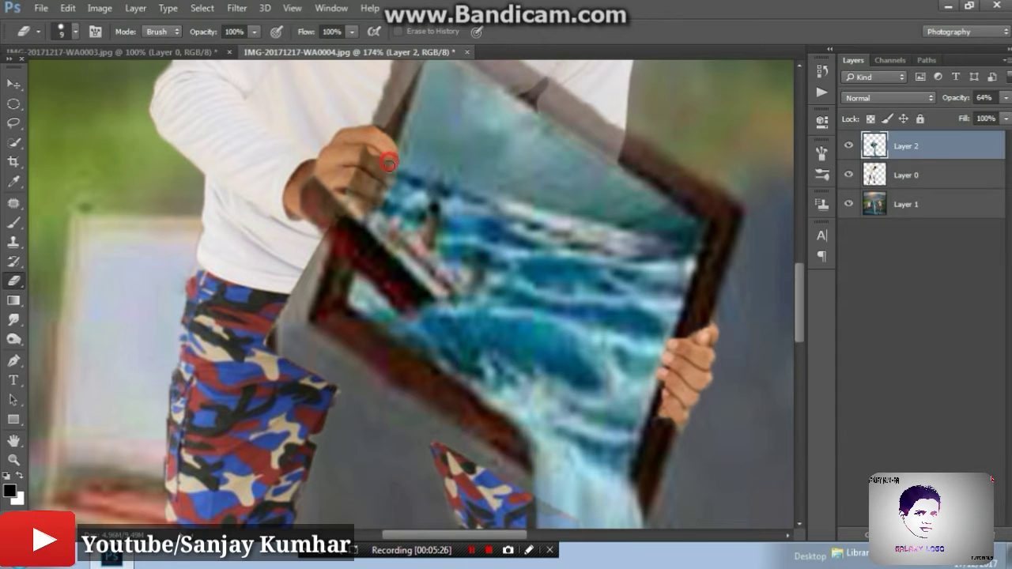
pyautogui.moveTo(389, 163)
pyautogui.mouseDown()
pyautogui.moveTo(389, 176)
pyautogui.moveTo(364, 155)
pyautogui.mouseUp()
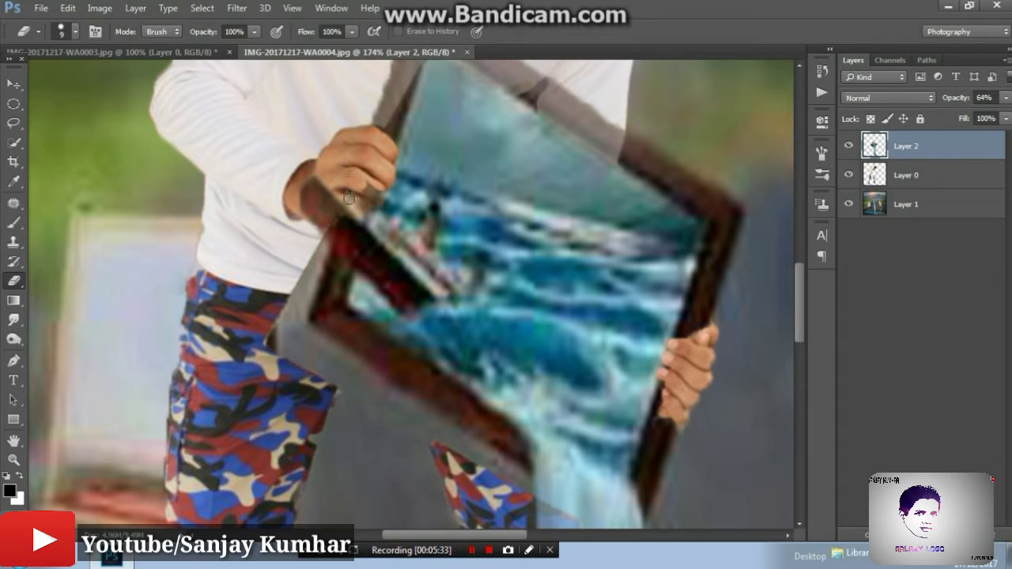
pyautogui.scroll(1, 328, 219)
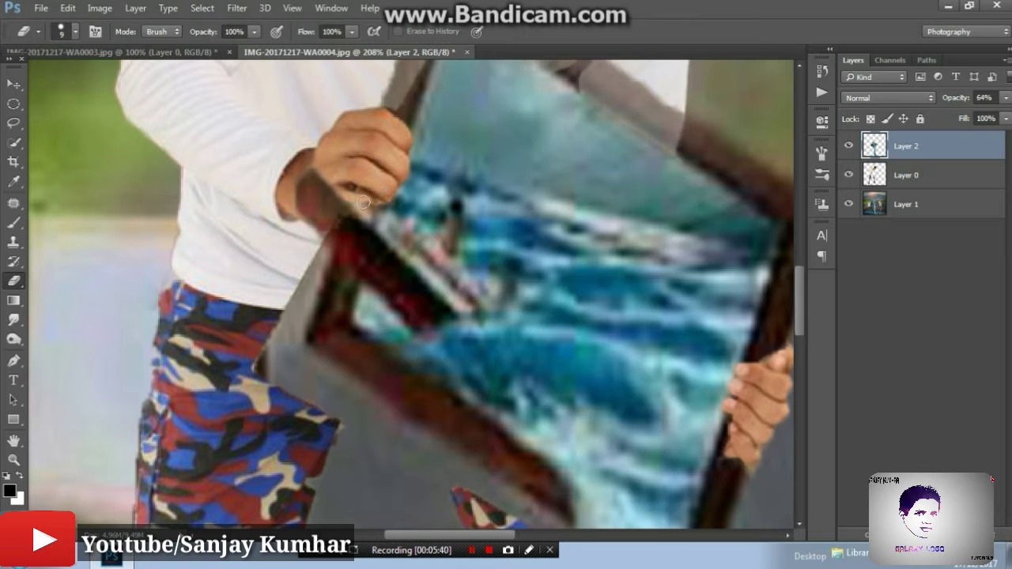
pyautogui.scroll(-2, 359, 193)
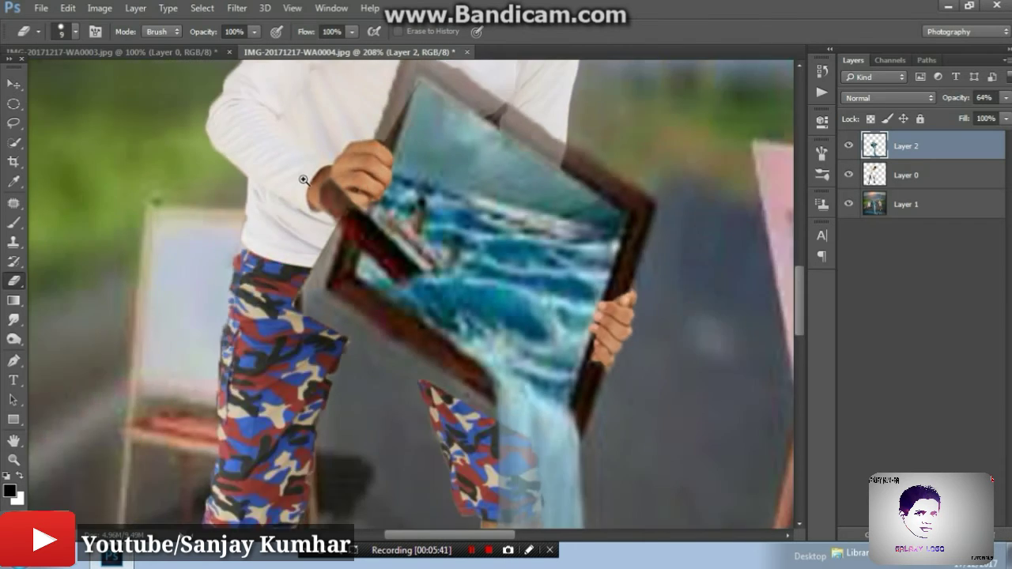
pyautogui.scroll(-1, 360, 192)
pyautogui.scroll(-1, 360, 192)
pyautogui.scroll(-1, 360, 192)
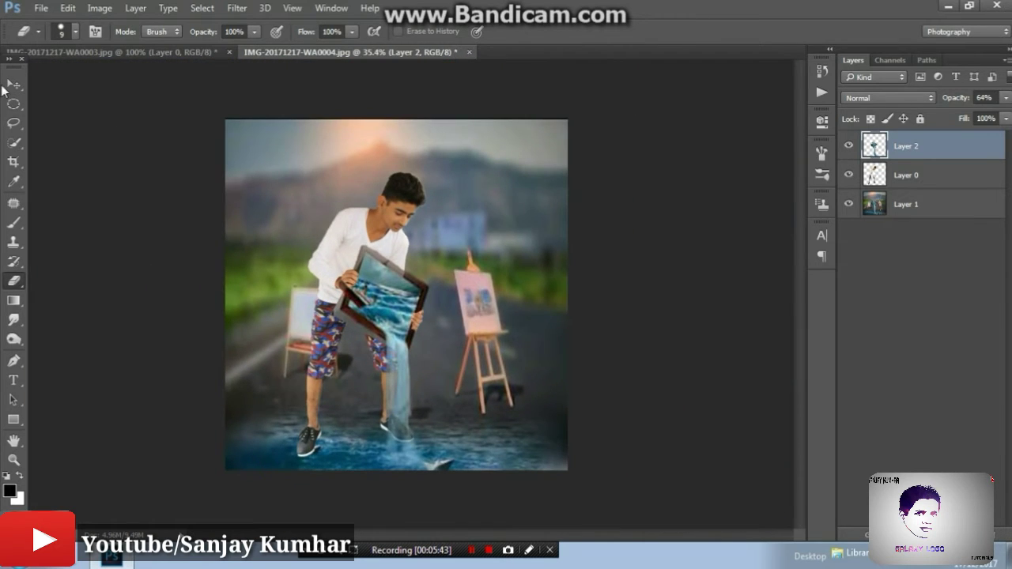
# Step: Set the frame picture layer, Layer 2, back to 99% opacity
pyautogui.click(13, 83)
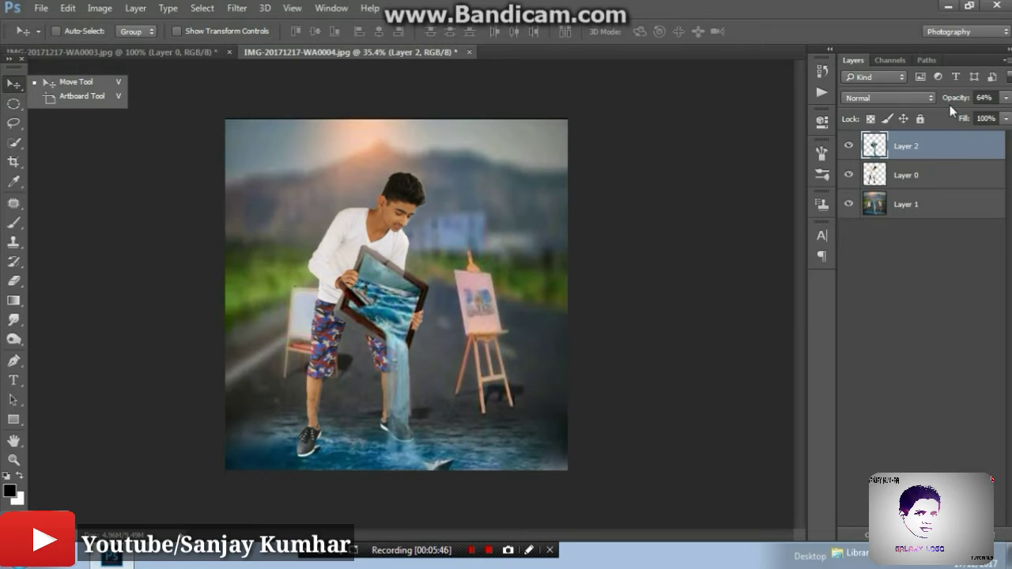
pyautogui.click(983, 98)
pyautogui.write('99')
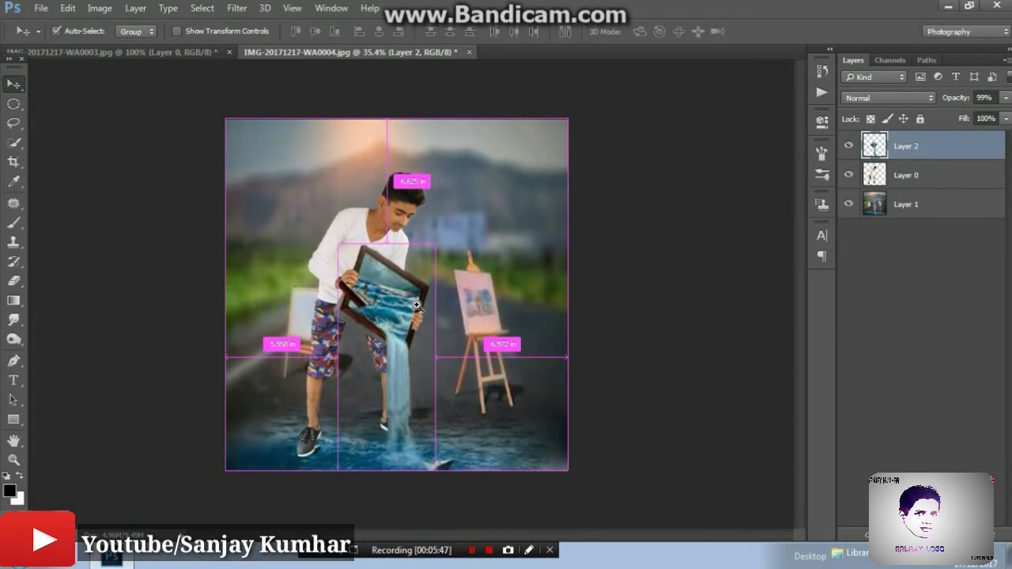
# Step: Nudge the frame picture into the boy's hands and select the road background, Layer 1
pyautogui.moveTo(417, 304); pyautogui.dragTo(429, 306)
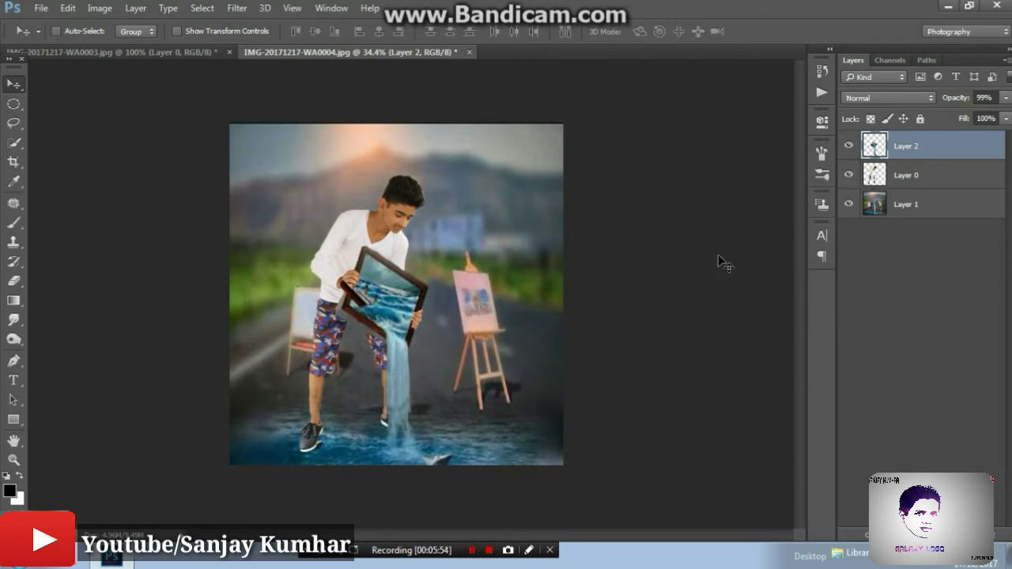
pyautogui.moveTo(474, 300)
pyautogui.mouseDown()
pyautogui.moveTo(471, 287)
pyautogui.moveTo(443, 285)
pyautogui.mouseUp()
pyautogui.click(921, 205)
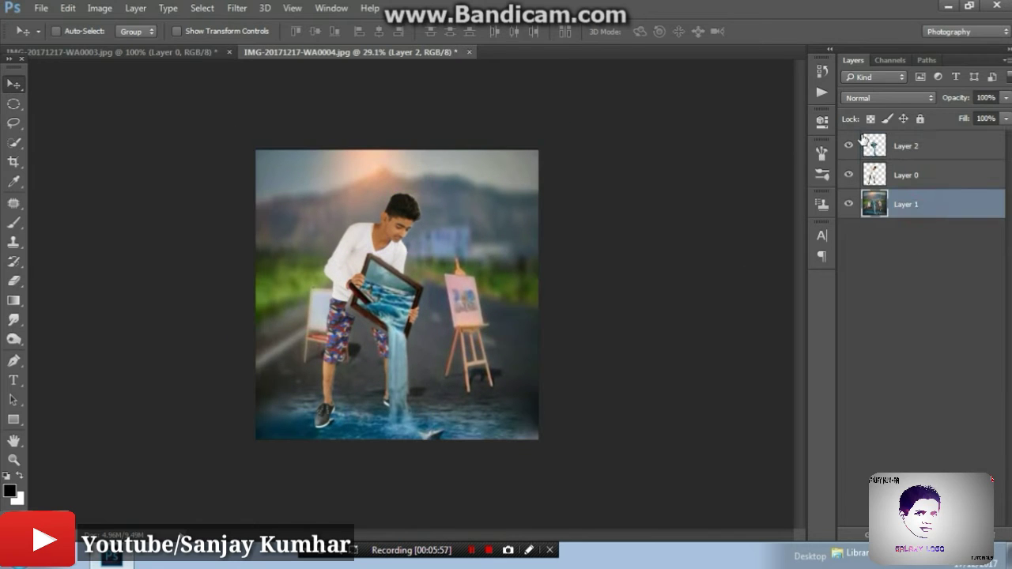
pyautogui.click(236, 8)
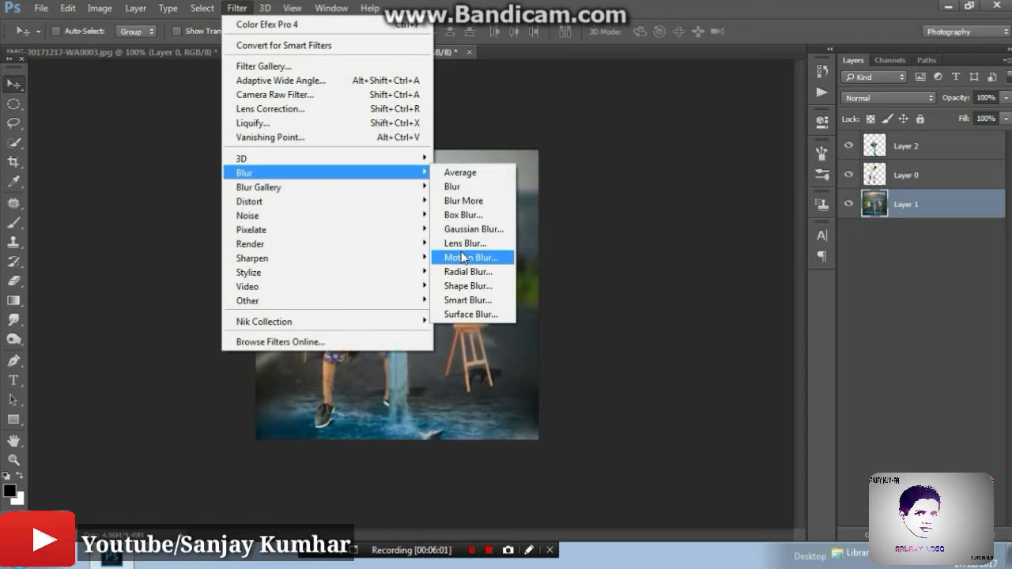
pyautogui.moveTo(259, 186)
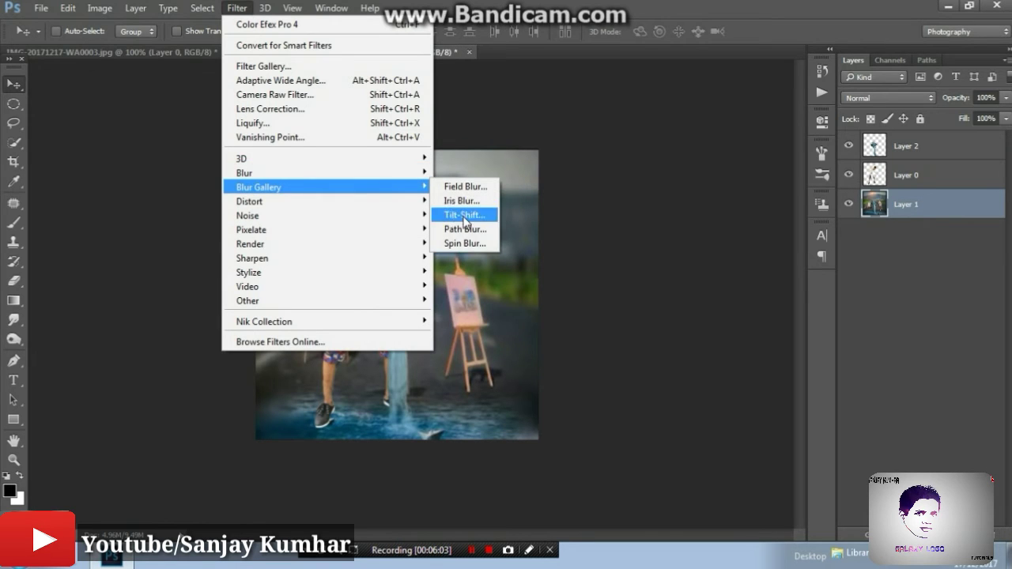
# Step: Apply a 24 px Tilt-Shift blur to the road, with the sharp band moved down toward the feet
pyautogui.click(464, 215)
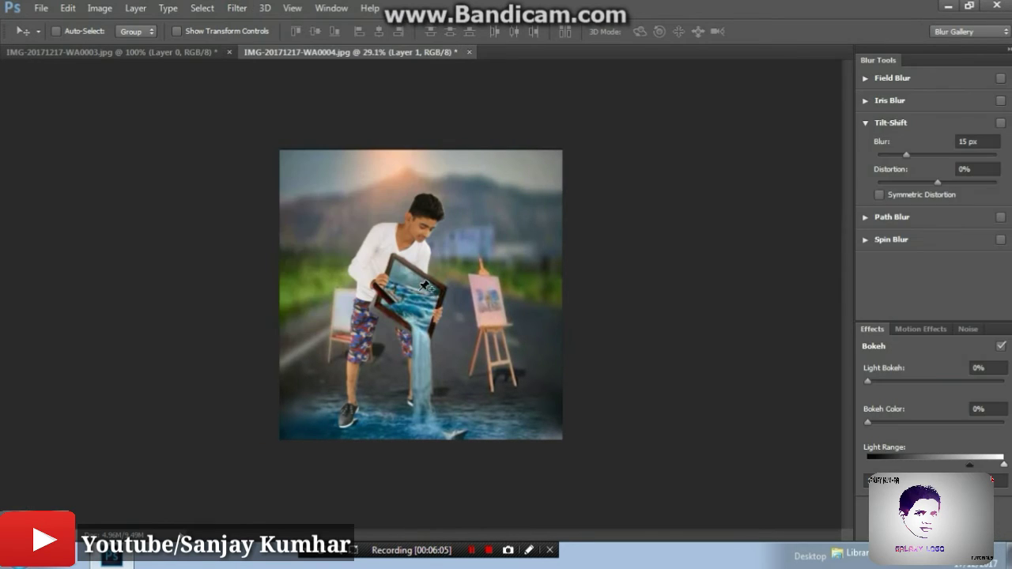
pyautogui.moveTo(421, 304); pyautogui.dragTo(427, 400)
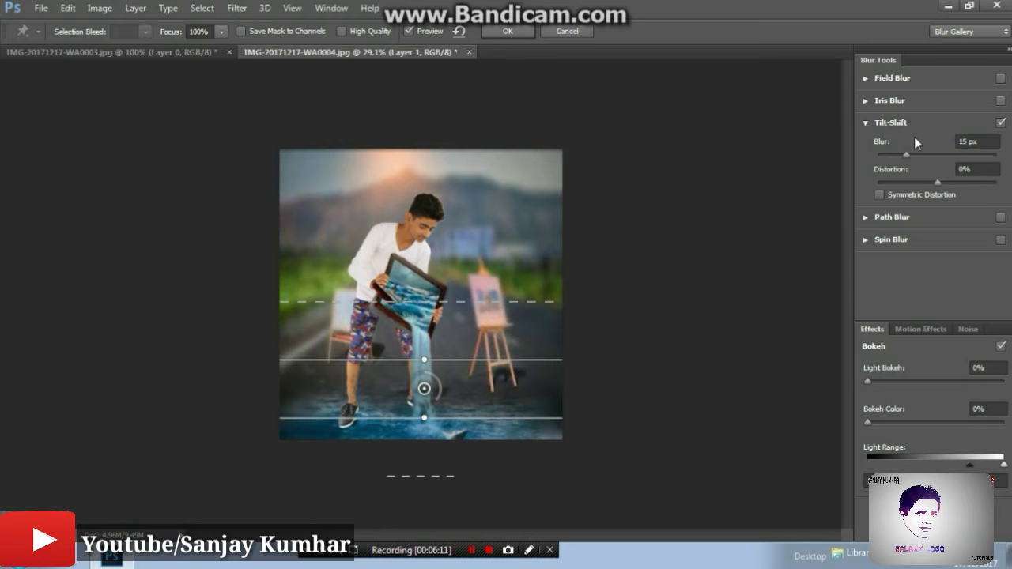
pyautogui.click(915, 155)
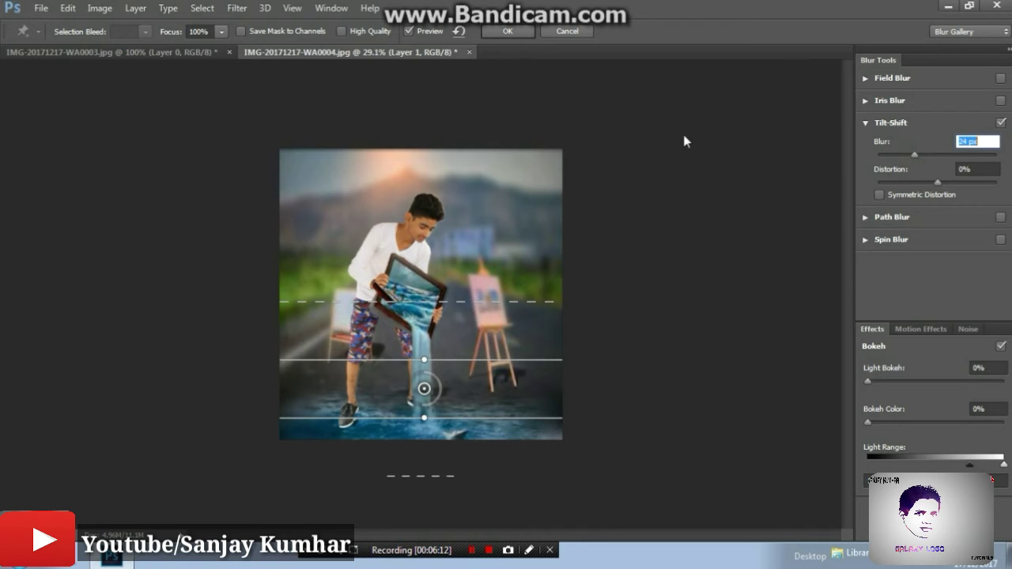
pyautogui.click(497, 32)
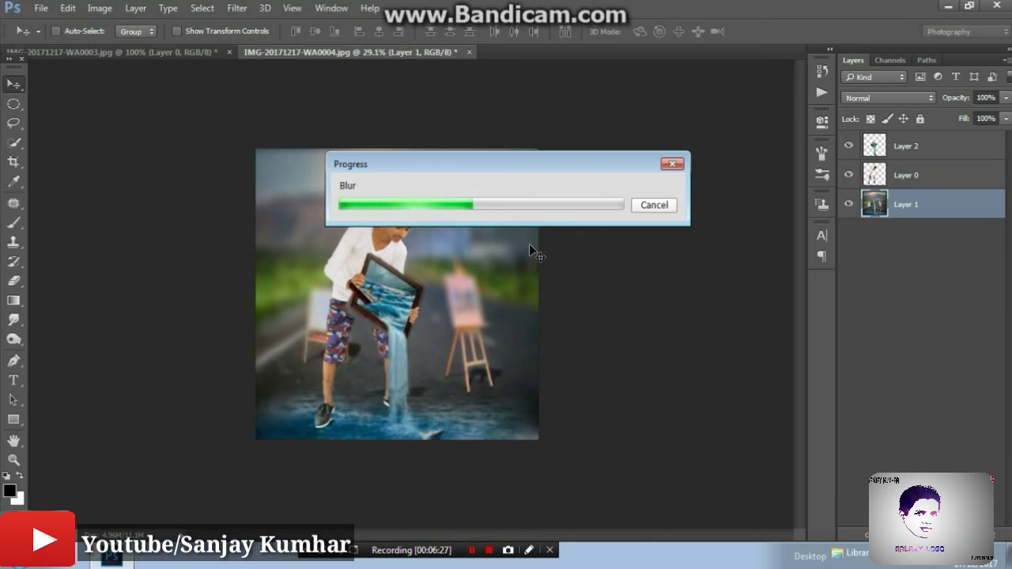
pyautogui.hotkey('ctrl', '+')
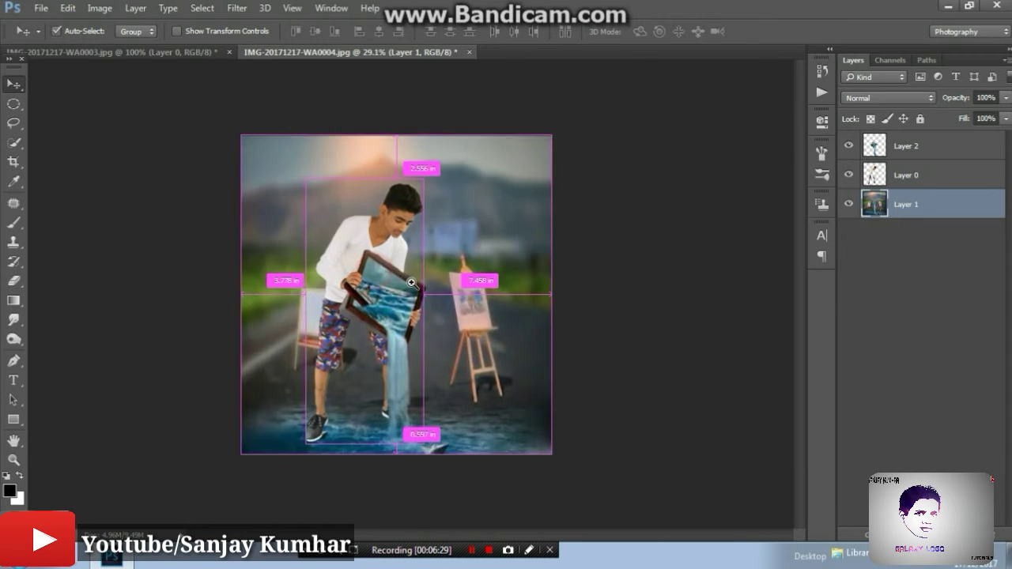
pyautogui.hotkey('ctrl', '+')
pyautogui.hotkey('ctrl', '+')
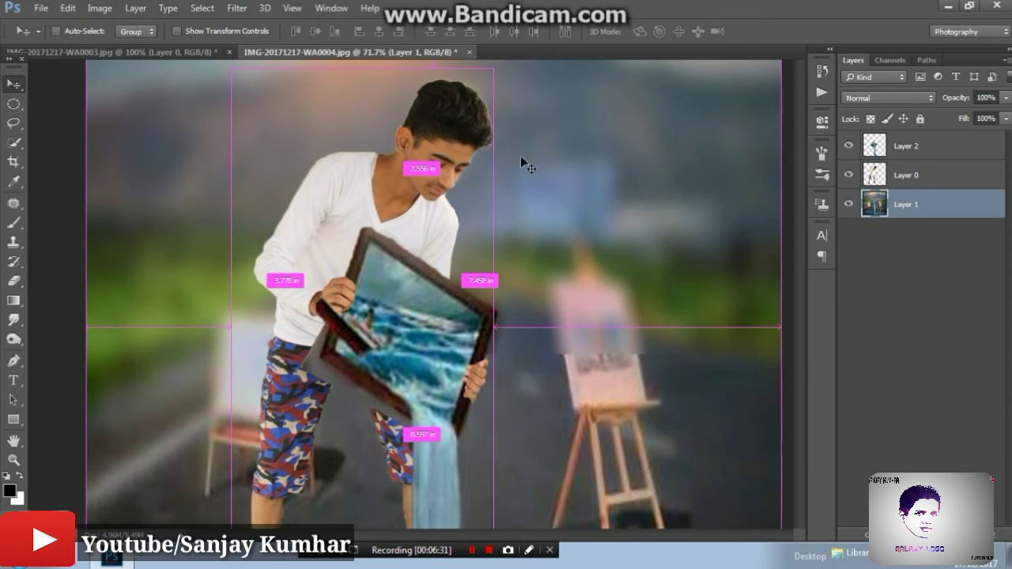
pyautogui.click(495, 234)
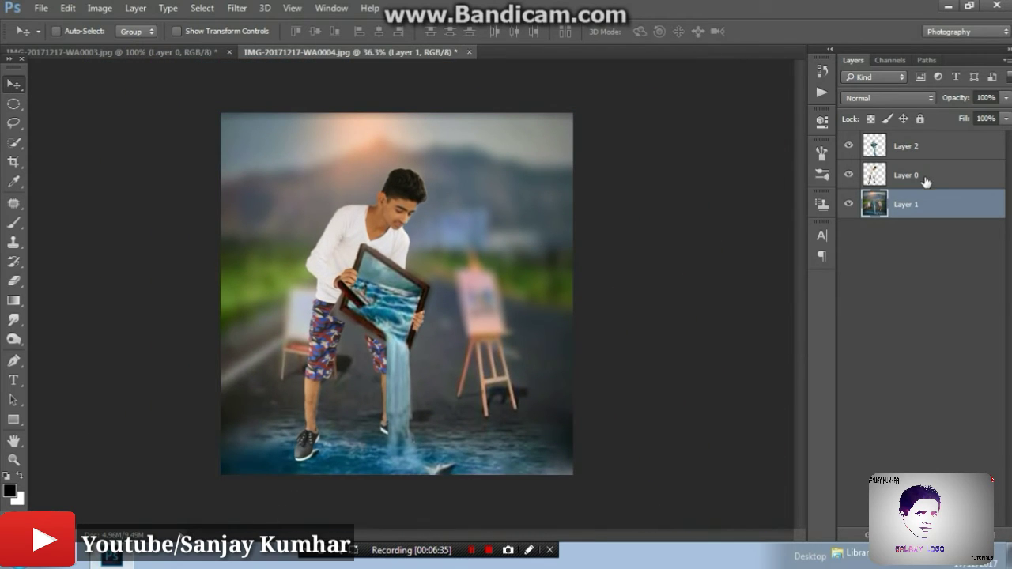
pyautogui.click(929, 277)
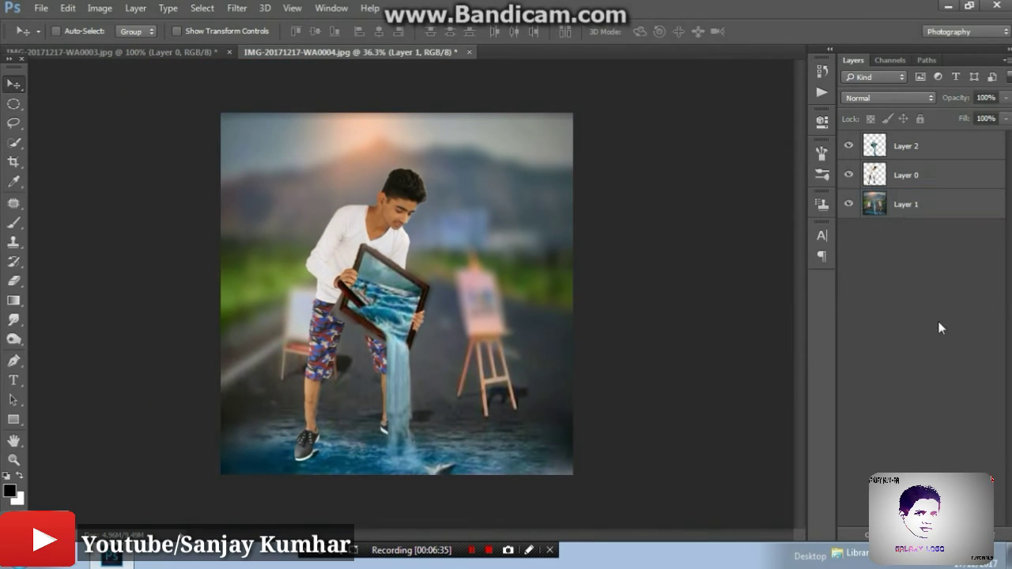
# Step: Create a new Layer 3 and fill it with the merged composite via Apply Image
pyautogui.hotkey('ctrl', 'shift', 'alt', 'n')
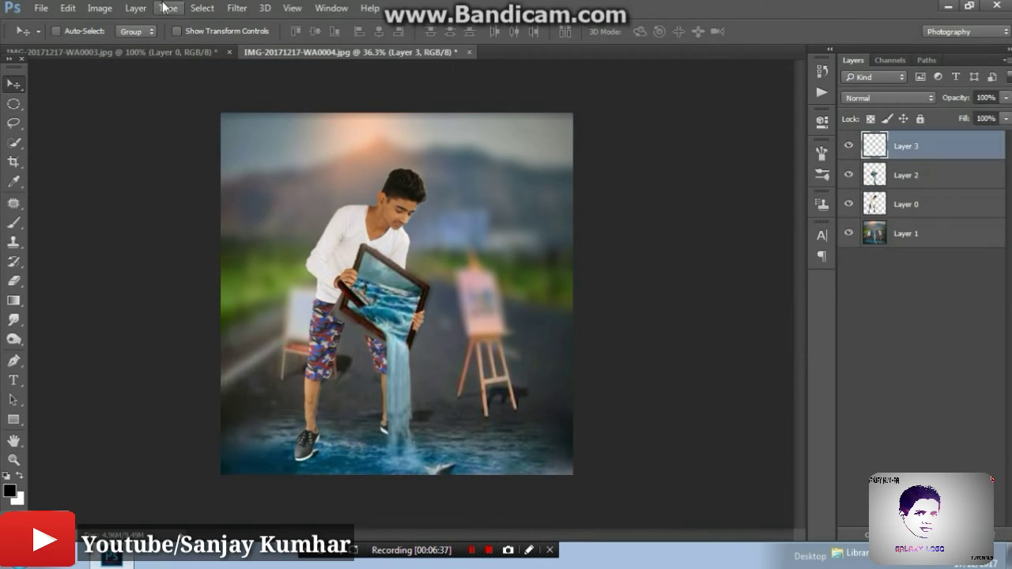
pyautogui.click(101, 10)
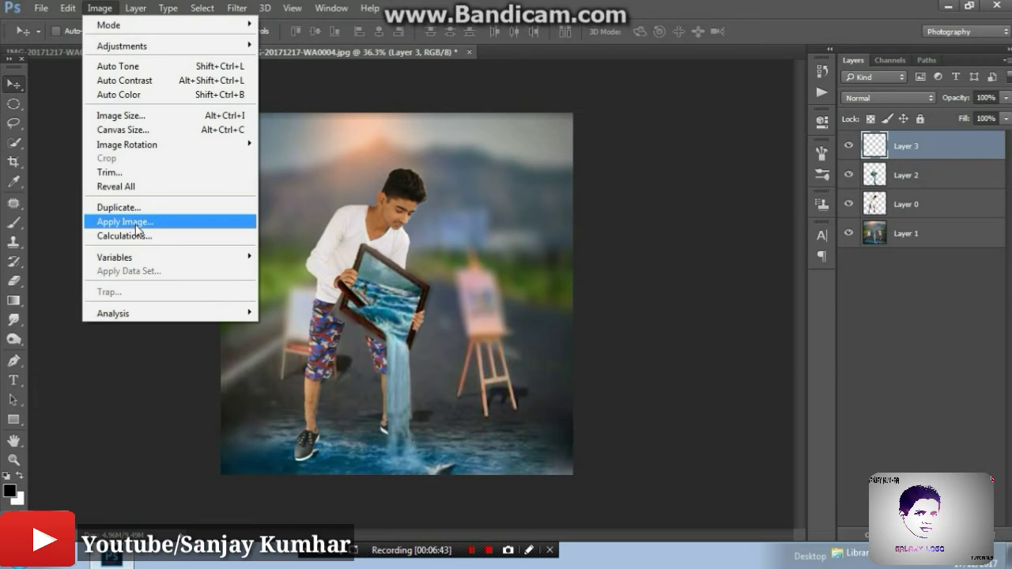
pyautogui.click(136, 226)
pyautogui.click(860, 195)
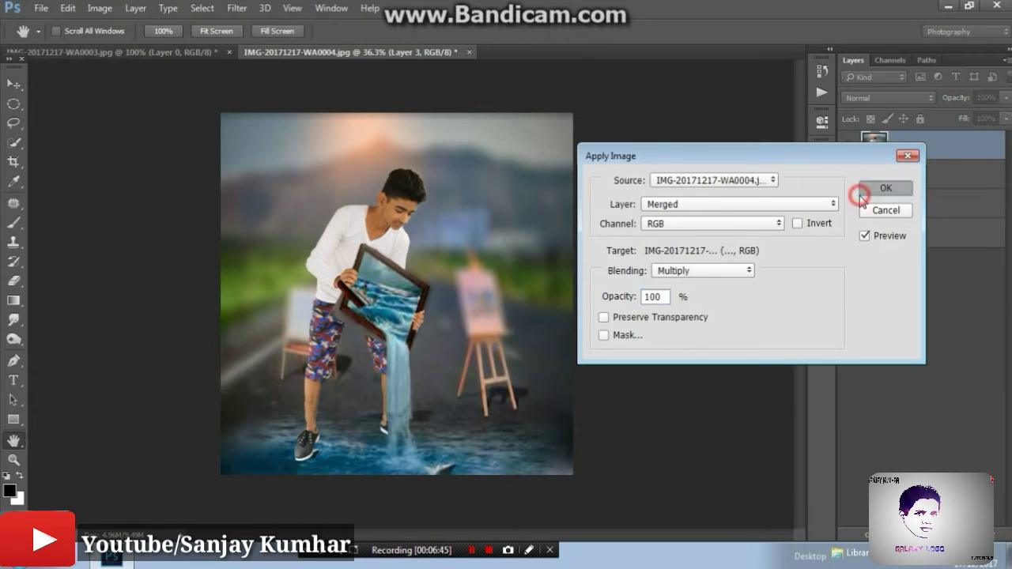
# Step: Delete the old Layers 2, 0 and 1
pyautogui.click(935, 184)
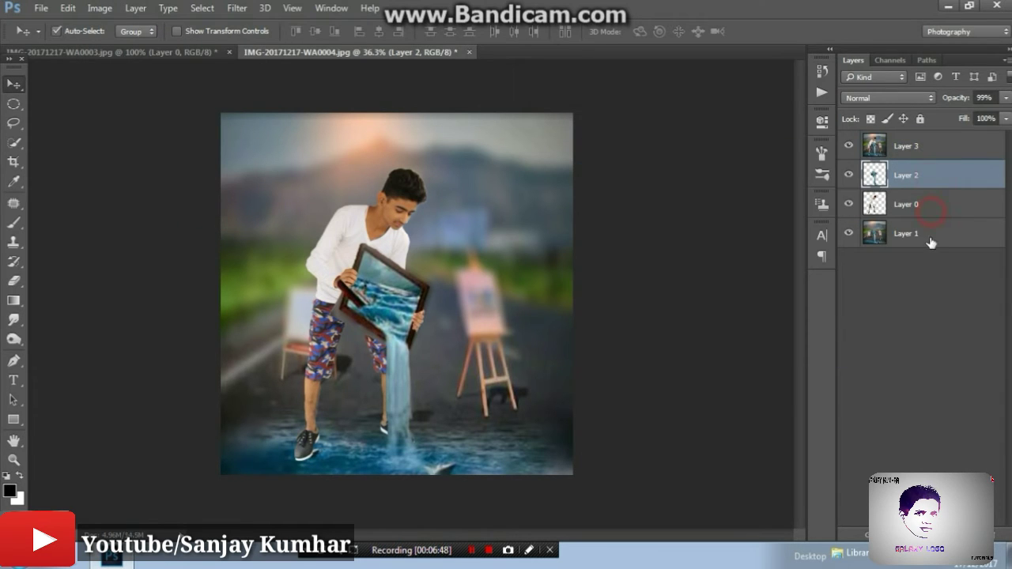
pyautogui.keyDown('ctrl'); pyautogui.click(932, 207); pyautogui.keyUp('ctrl')
pyautogui.keyDown('ctrl'); pyautogui.click(931, 233); pyautogui.keyUp('ctrl')
pyautogui.press('Delete')
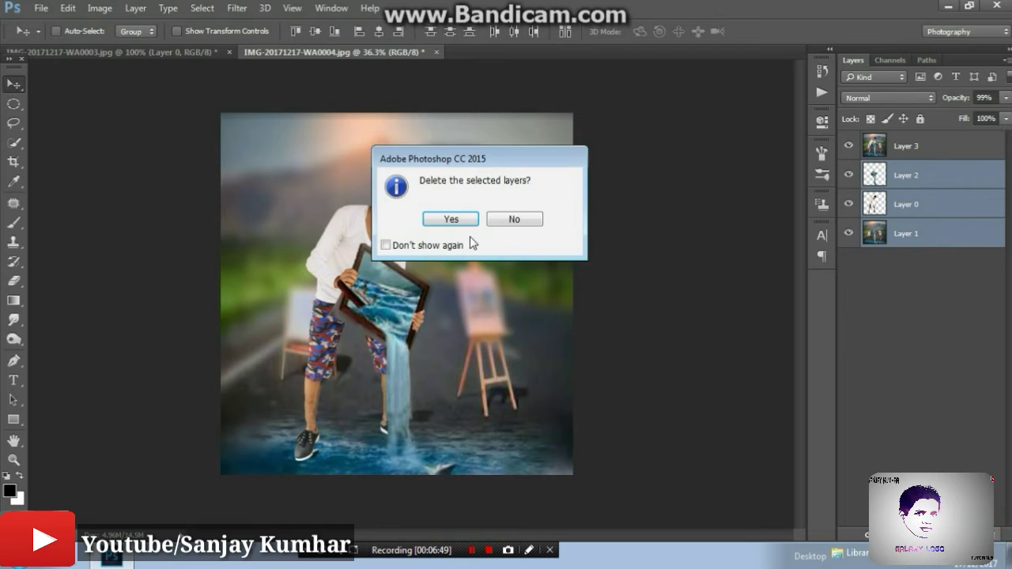
pyautogui.click(451, 220)
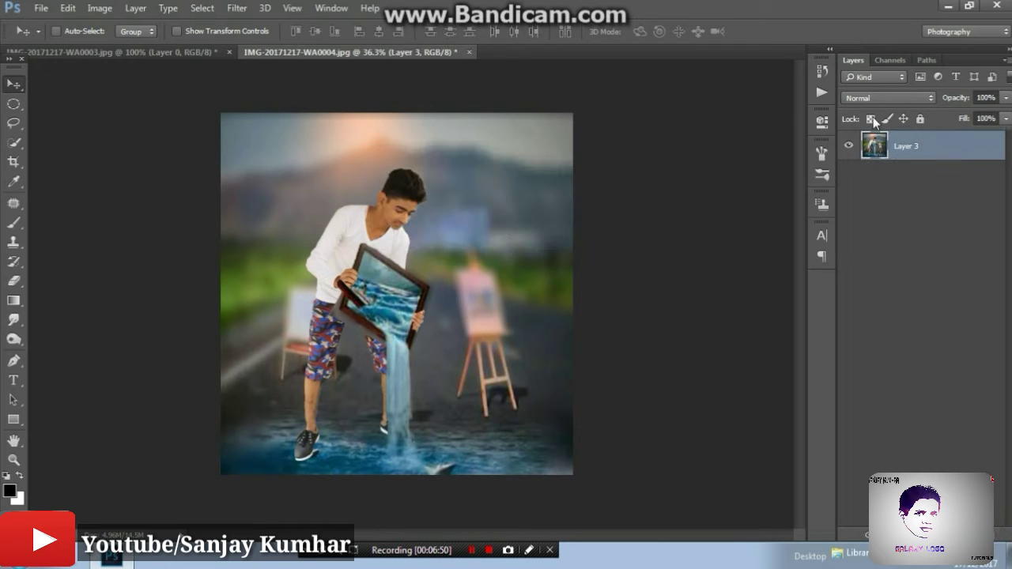
# Step: Duplicate Layer 3 to make Layer 3 copy
pyautogui.rightClick(939, 150)
pyautogui.moveTo(1000, 157); pyautogui.dragTo(991, 479)
pyautogui.moveTo(936, 150); pyautogui.dragTo(997, 529)
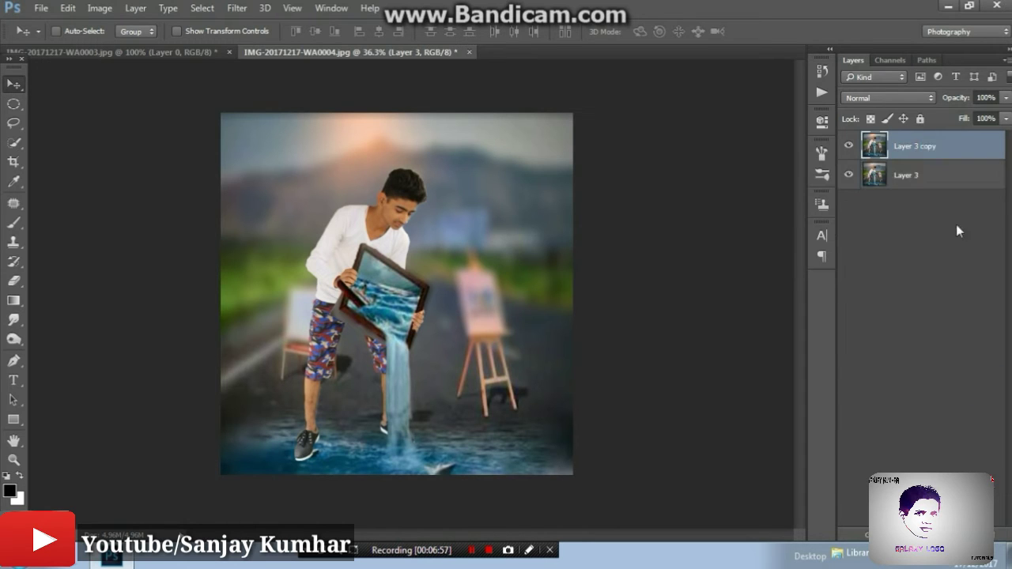
# Step: Make Layer 3 copy a smart object, close WA0003 unsaved, and launch Color Efex Pro 4
pyautogui.rightClick(933, 147)
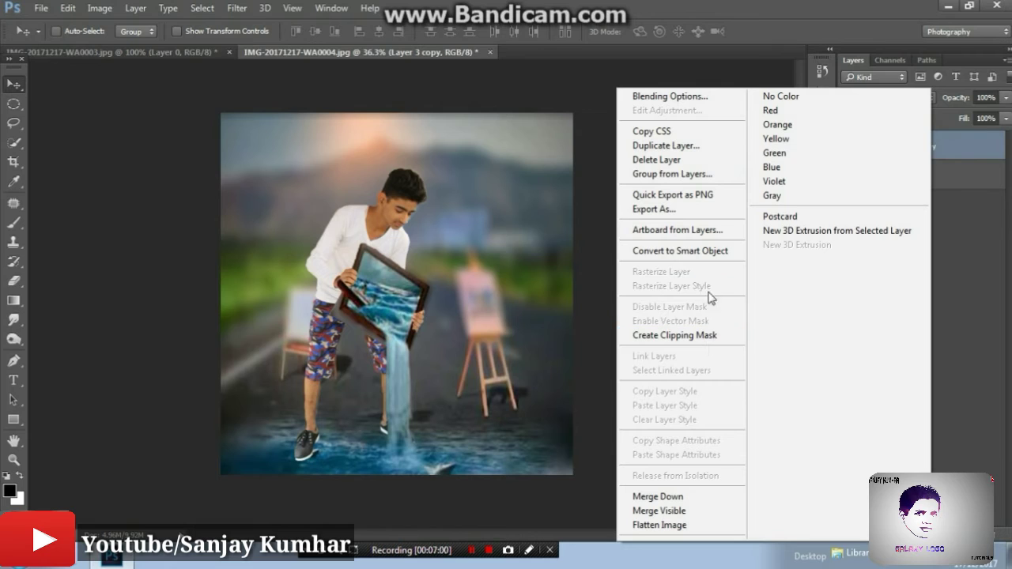
pyautogui.click(634, 250)
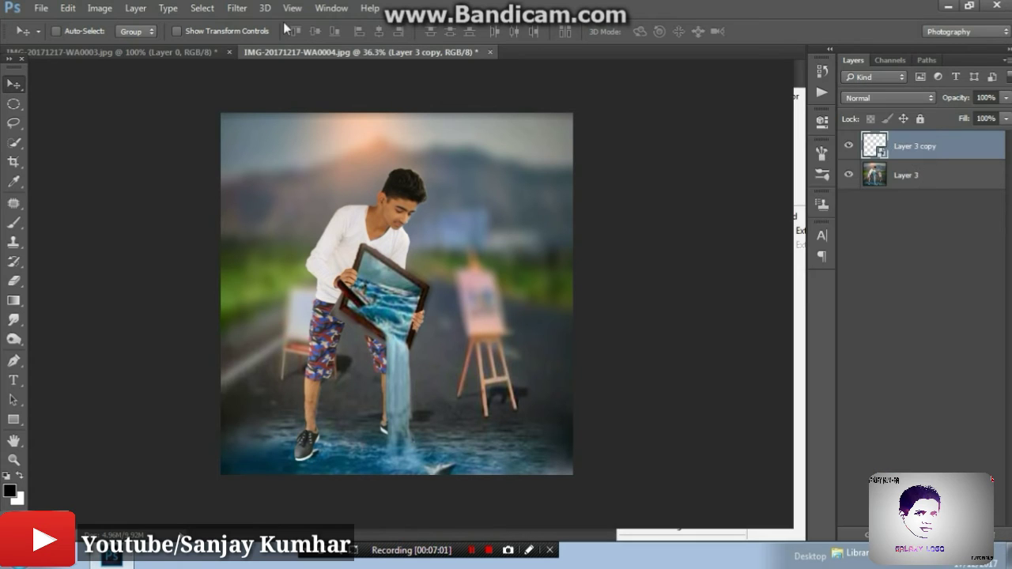
pyautogui.click(229, 52)
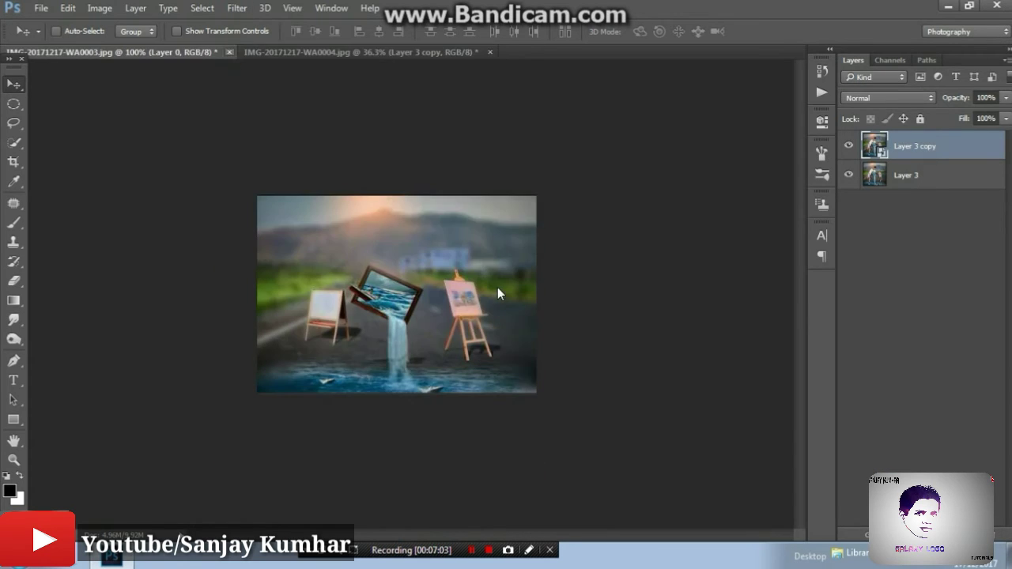
pyautogui.click(512, 219)
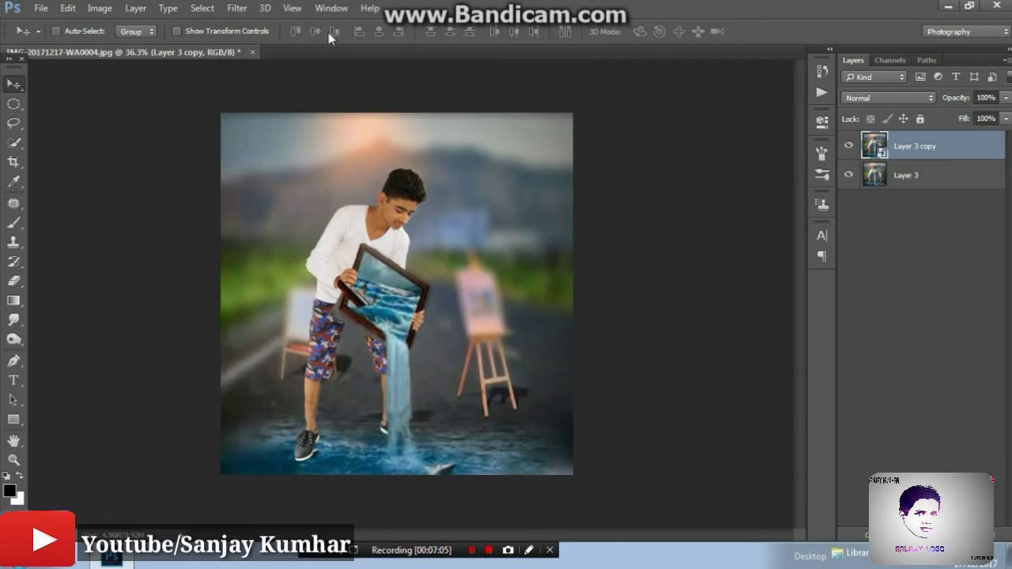
pyautogui.click(229, 8)
pyautogui.moveTo(264, 321)
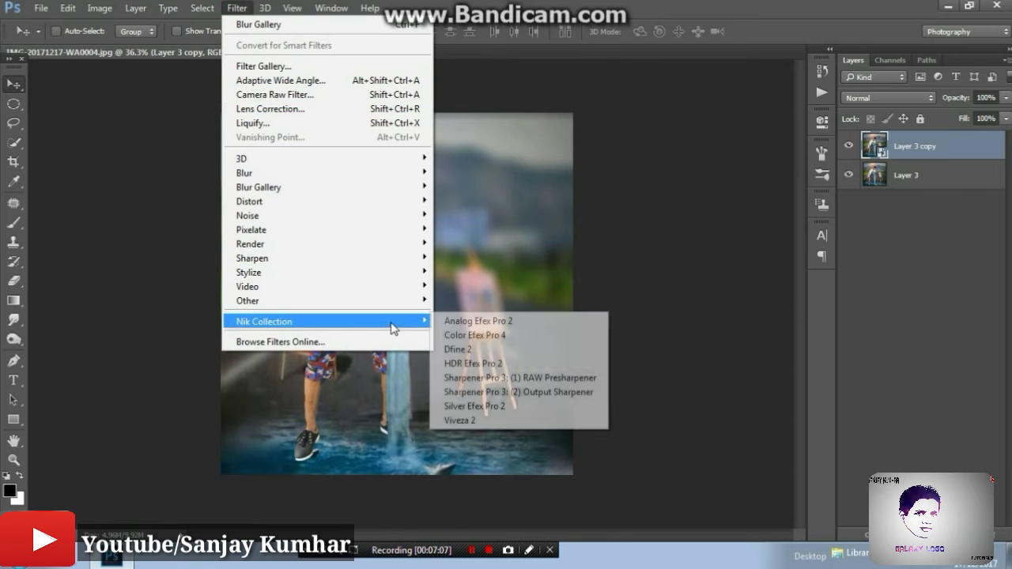
pyautogui.click(471, 335)
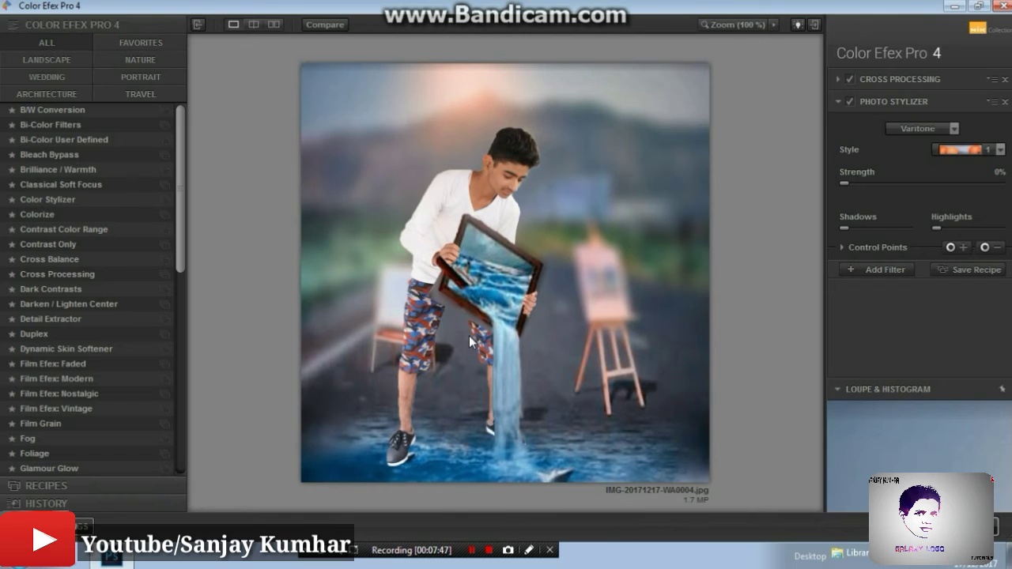
# Step: Expand the Cross Processing and Varitone Photo Stylizer settings and add an empty filter slot
pyautogui.click(888, 79)
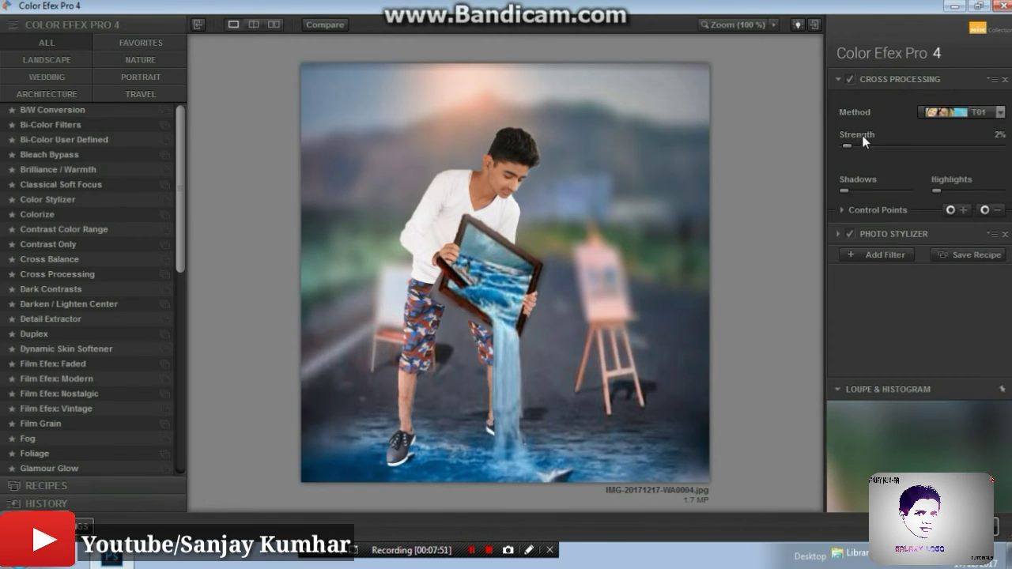
pyautogui.click(884, 261)
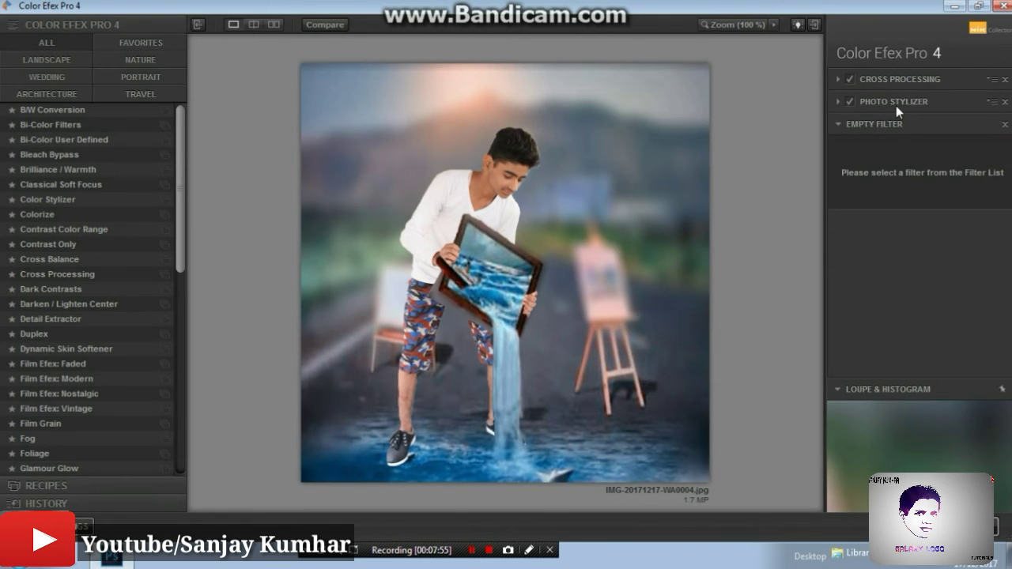
pyautogui.click(895, 111)
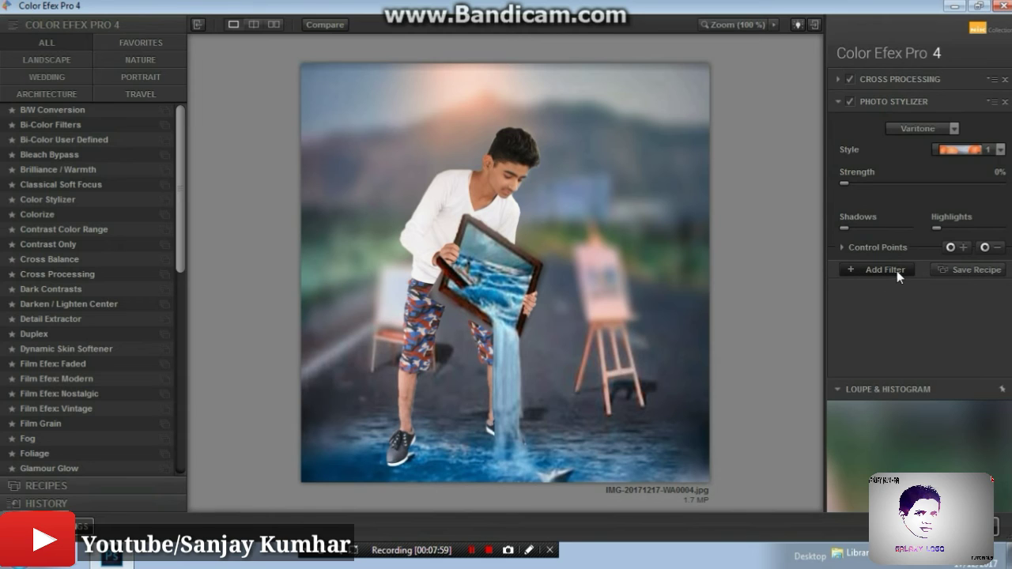
pyautogui.click(884, 269)
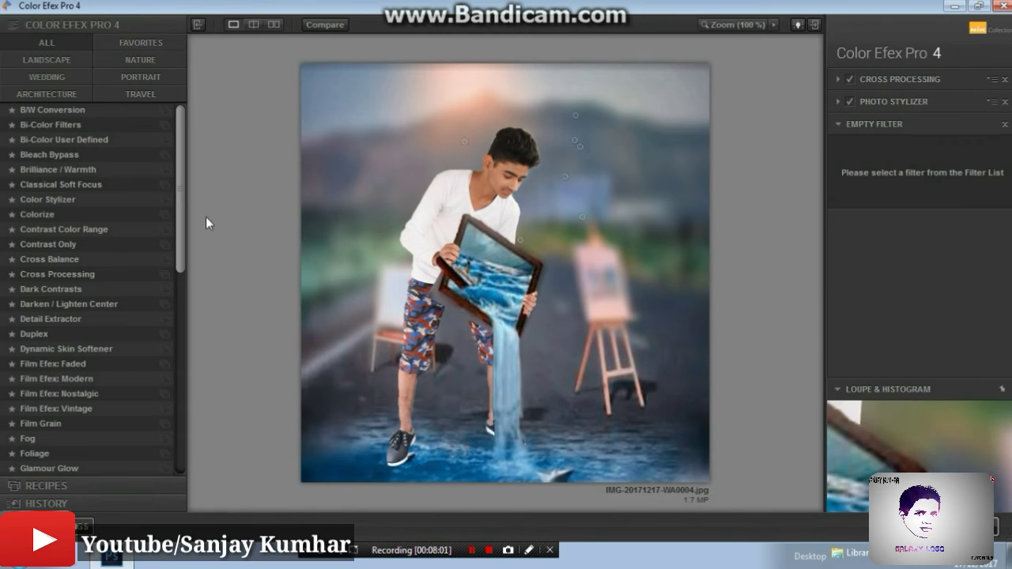
# Step: Put Indian Summer in the empty filter slot and switch it to Method 4
pyautogui.scroll(-2, 119, 234)
pyautogui.scroll(-1, 95, 261)
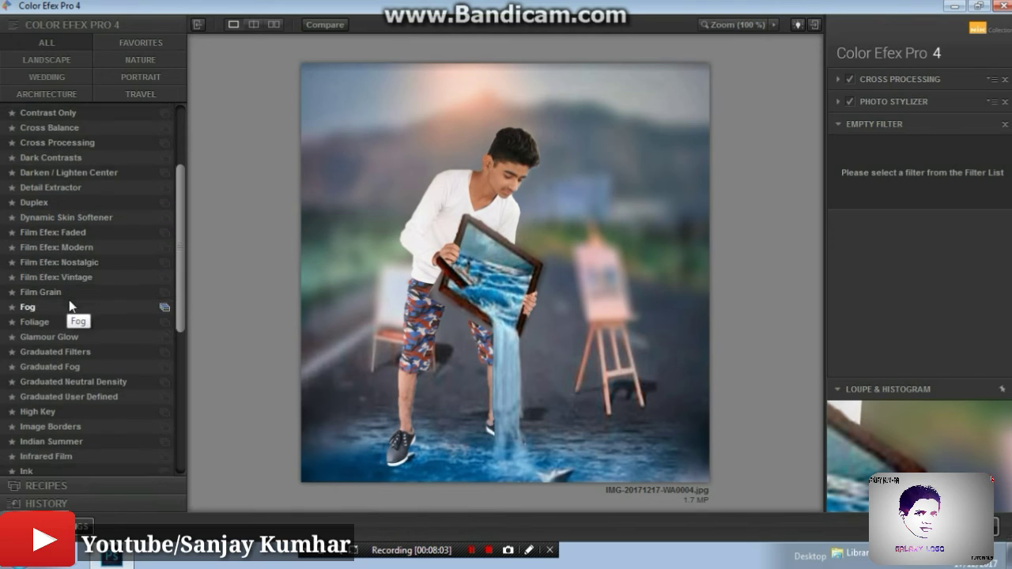
pyautogui.scroll(-2, 69, 308)
pyautogui.click(71, 371)
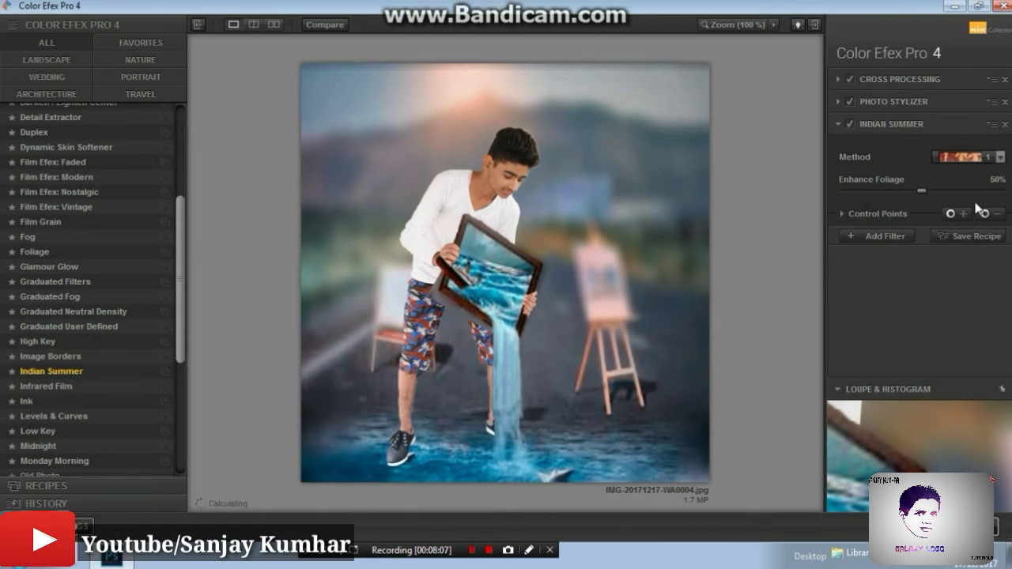
pyautogui.click(1000, 157)
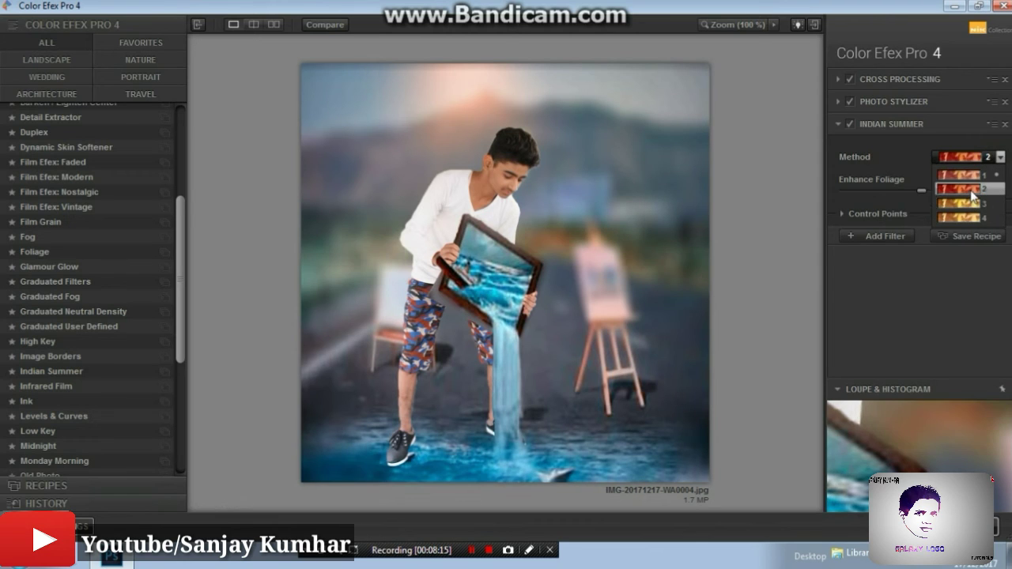
pyautogui.click(972, 207)
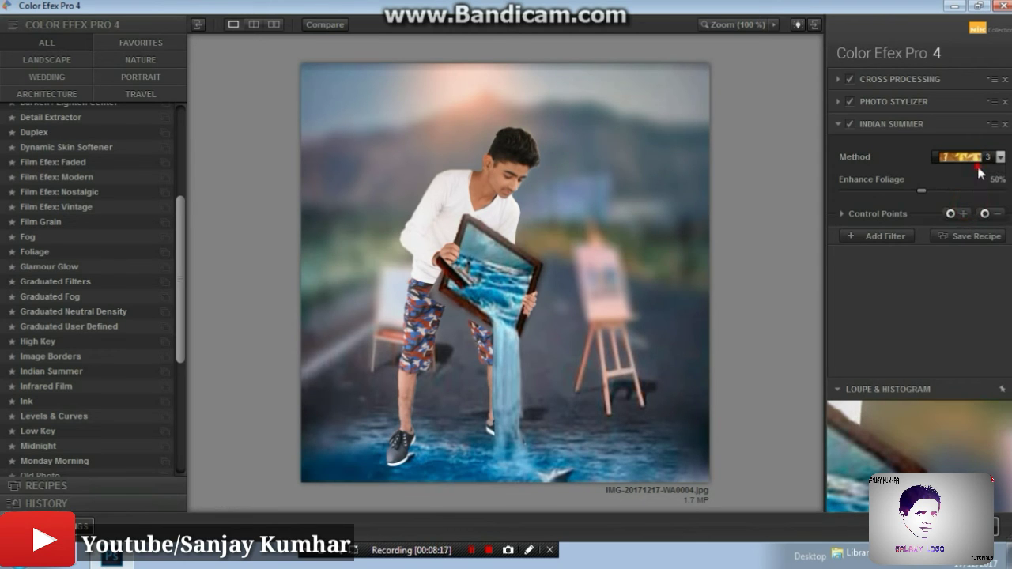
pyautogui.click(979, 166)
pyautogui.click(972, 208)
# Step: Set Indian Summer's Enhance Foliage to 67% and save the grade back to Photoshop
pyautogui.click(942, 191)
pyautogui.click(995, 191)
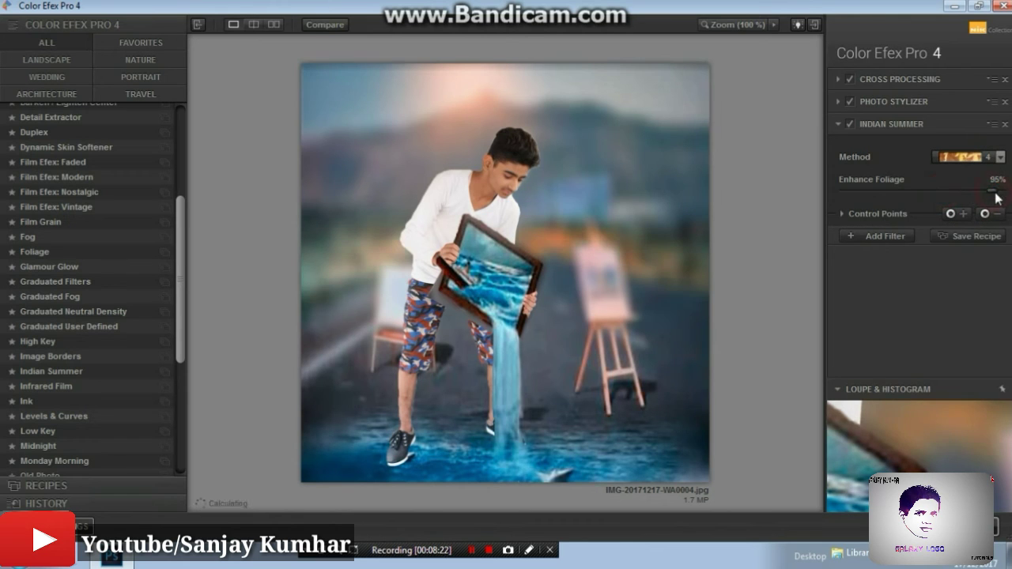
pyautogui.click(948, 191)
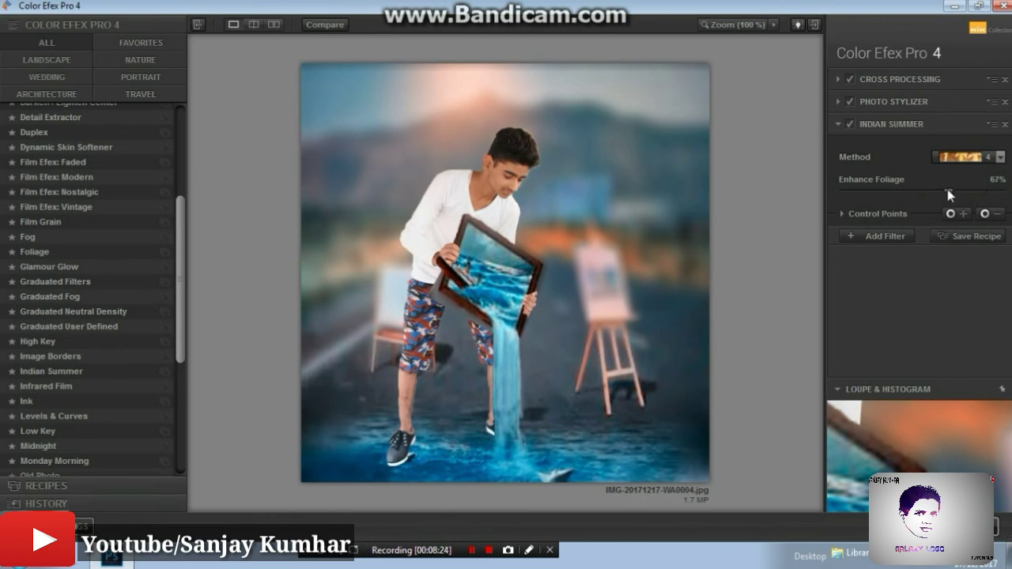
pyautogui.click(897, 237)
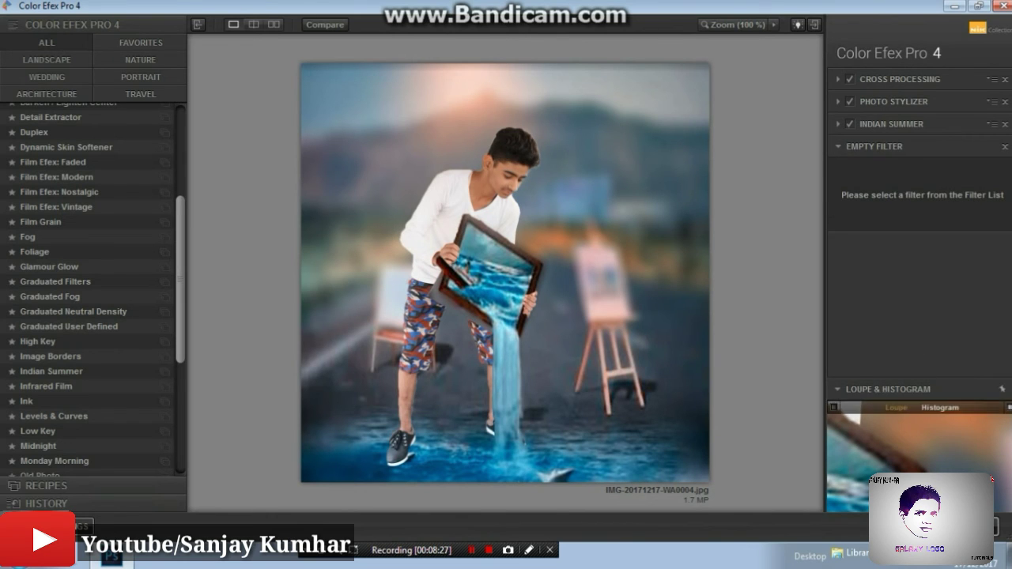
pyautogui.click(996, 527)
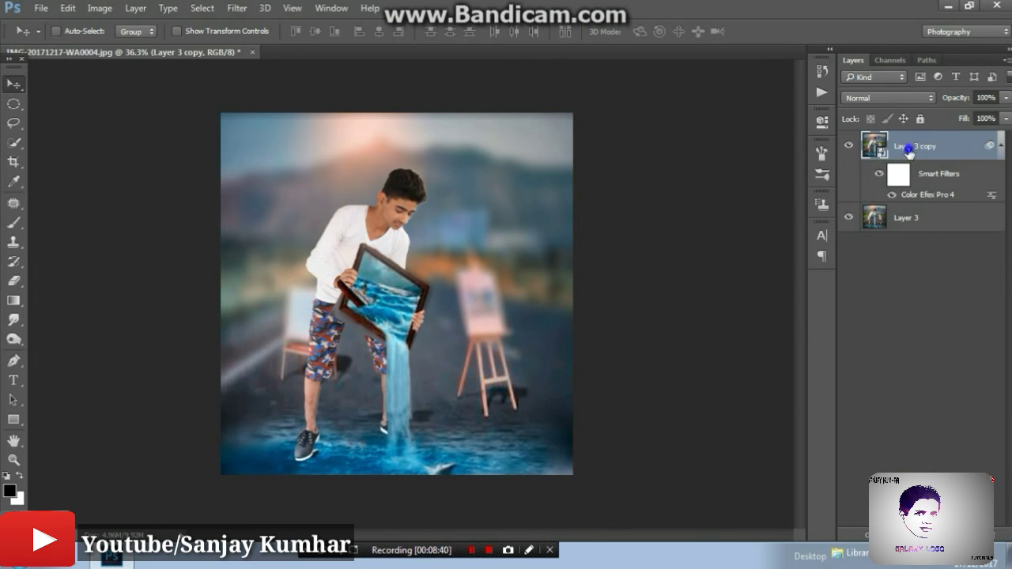
# Step: Rasterize Layer 3 copy to bake in the Color Efex Pro 4 filter, zooming to check
pyautogui.rightClick(909, 150)
pyautogui.click(677, 327)
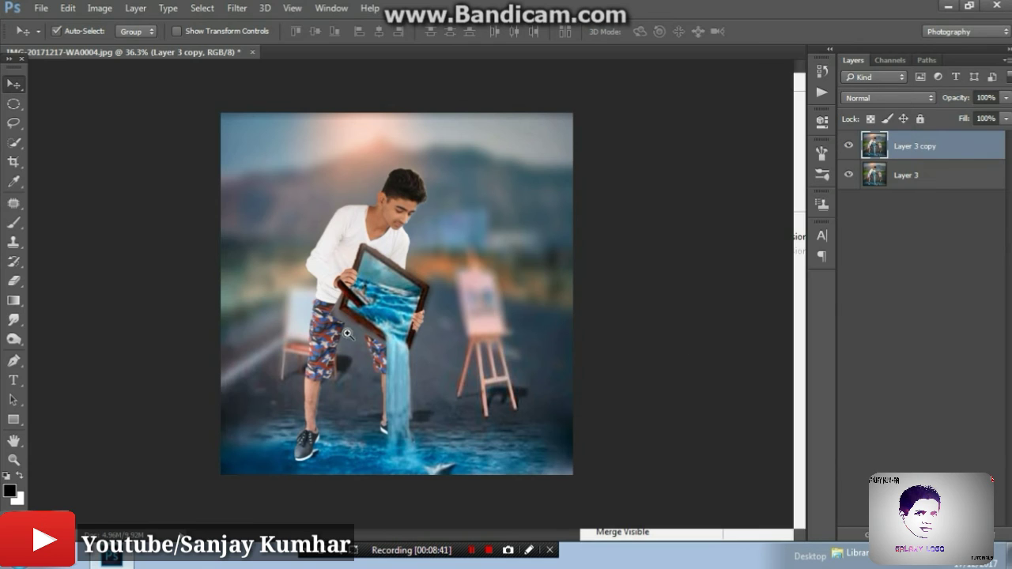
pyautogui.moveTo(347, 333)
pyautogui.mouseDown()
pyautogui.moveTo(353, 269)
pyautogui.moveTo(336, 267)
pyautogui.mouseUp()
pyautogui.moveTo(378, 313); pyautogui.dragTo(382, 302)
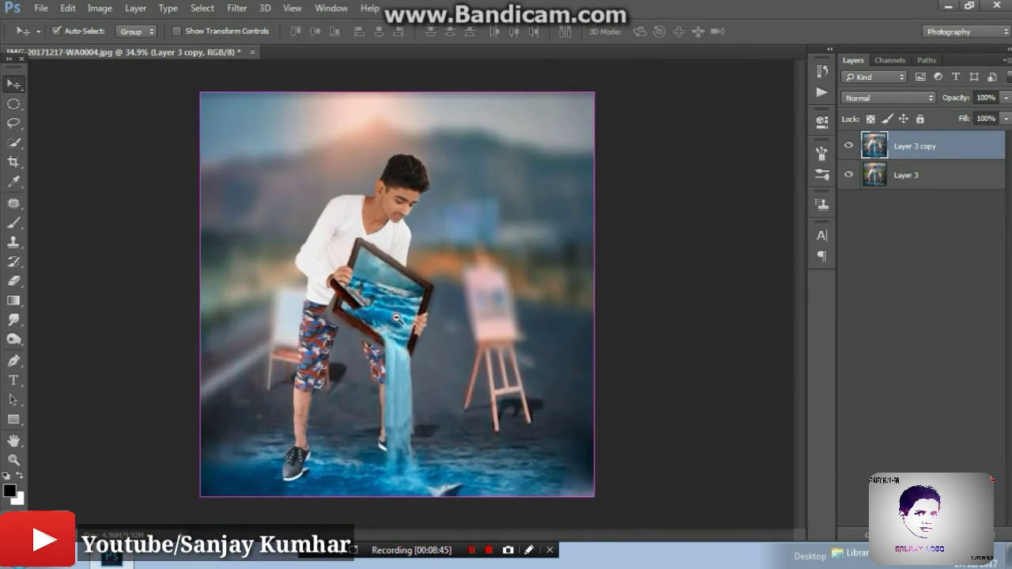
pyautogui.click(40, 9)
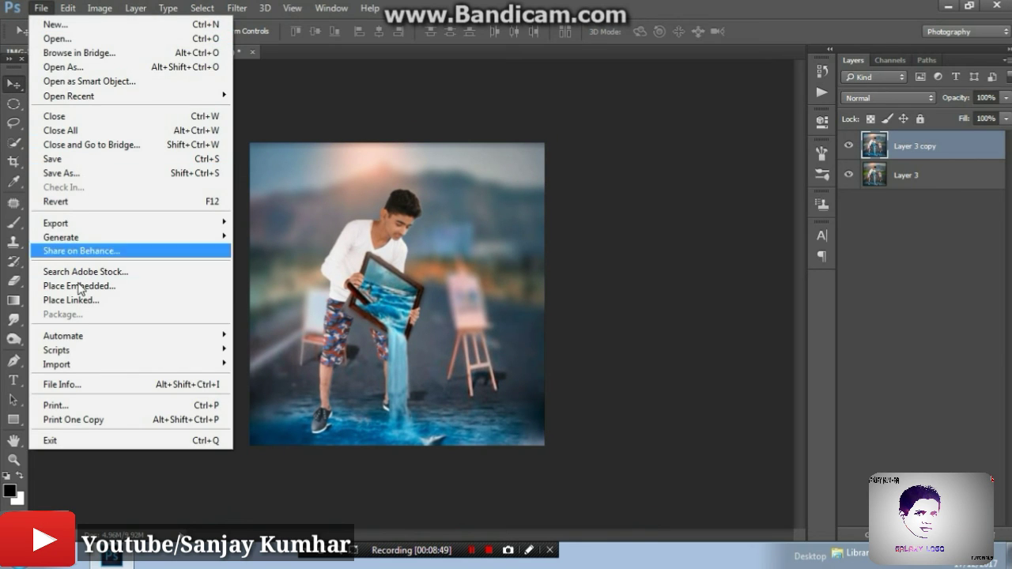
# Step: In the Open dialog, browse up to Local Disk (D:) and into sanjay\youtube
pyautogui.click(80, 43)
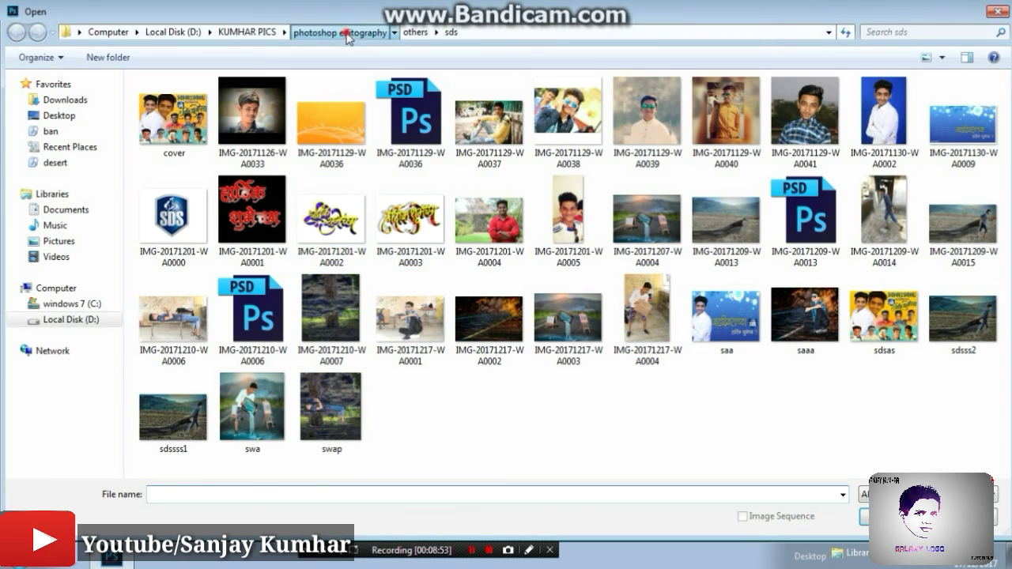
pyautogui.click(348, 32)
pyautogui.click(248, 32)
pyautogui.click(173, 31)
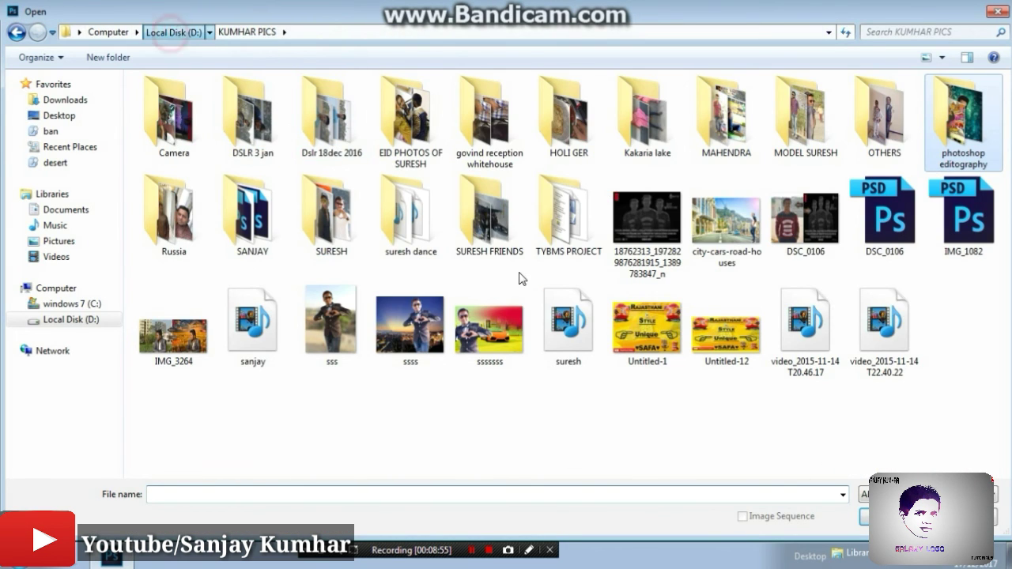
pyautogui.doubleClick(862, 332)
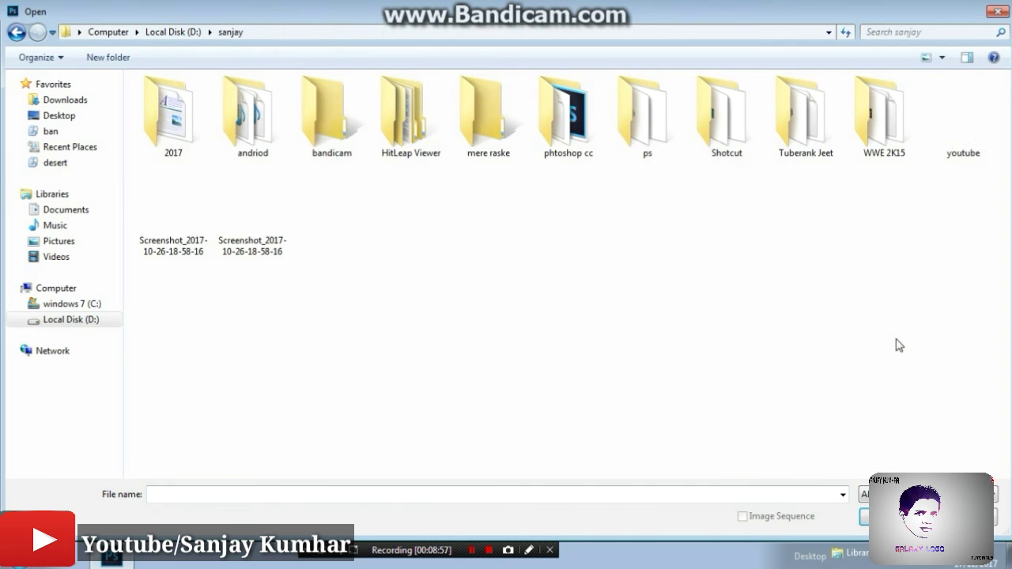
pyautogui.click(964, 158)
pyautogui.doubleClick(955, 166)
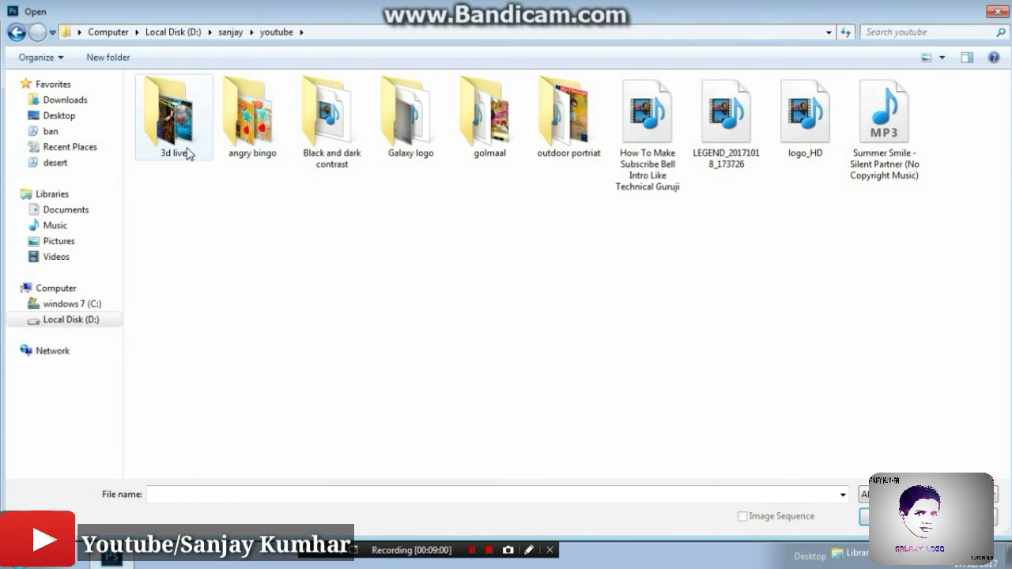
pyautogui.click(503, 193)
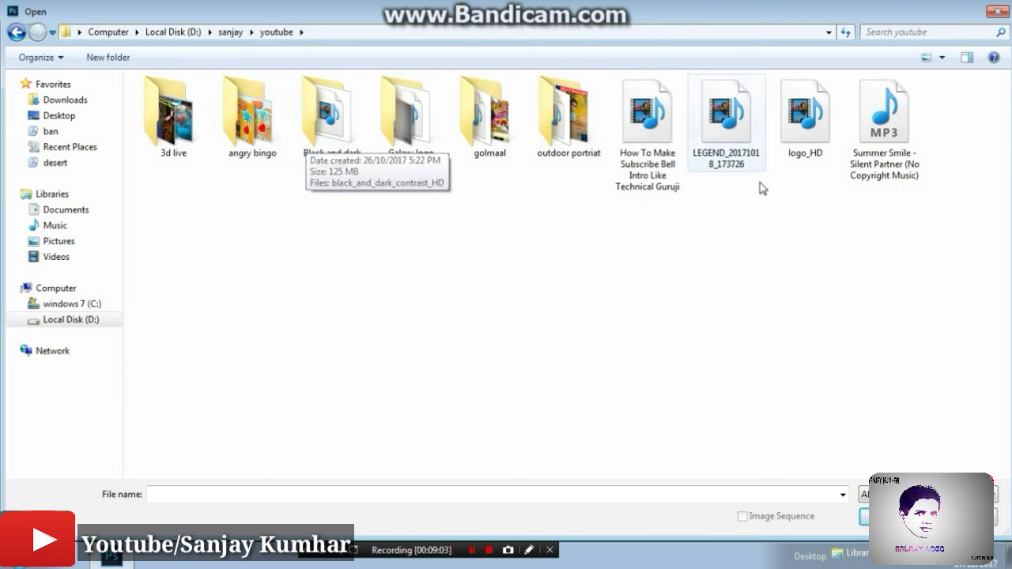
pyautogui.click(805, 226)
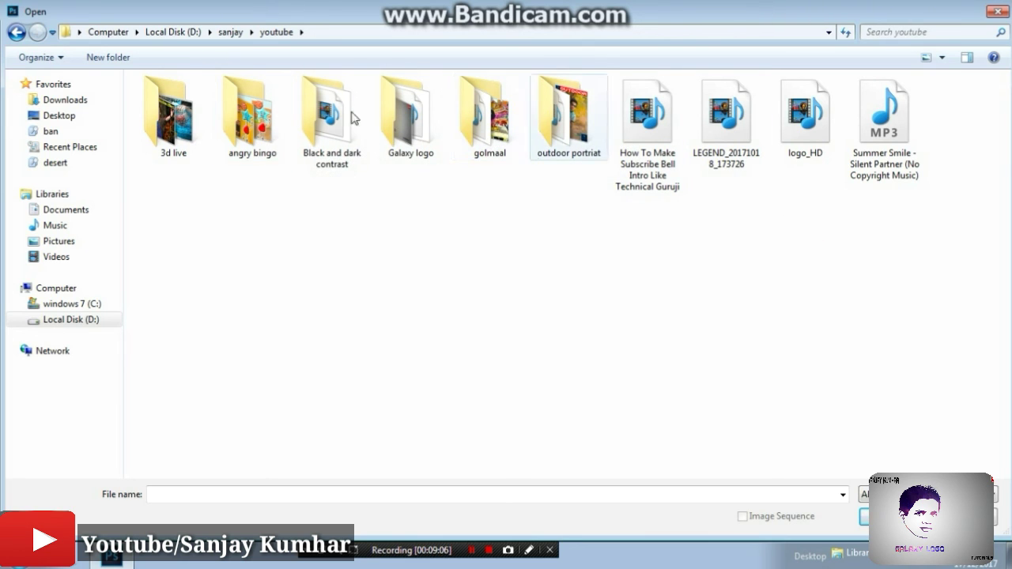
# Step: Find the Galaxy logo folder and open the galaxy logo image
pyautogui.doubleClick(585, 113)
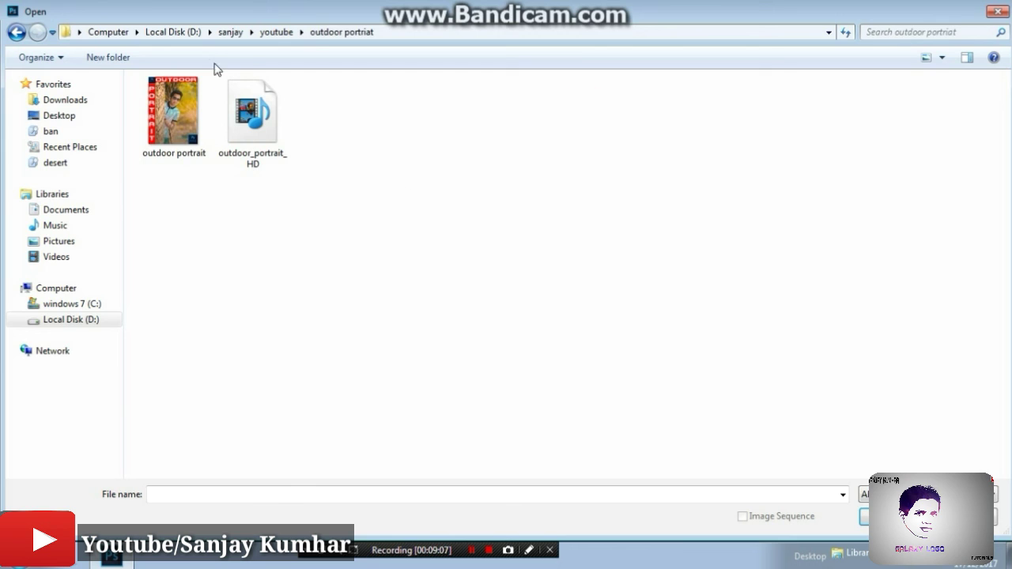
pyautogui.click(284, 32)
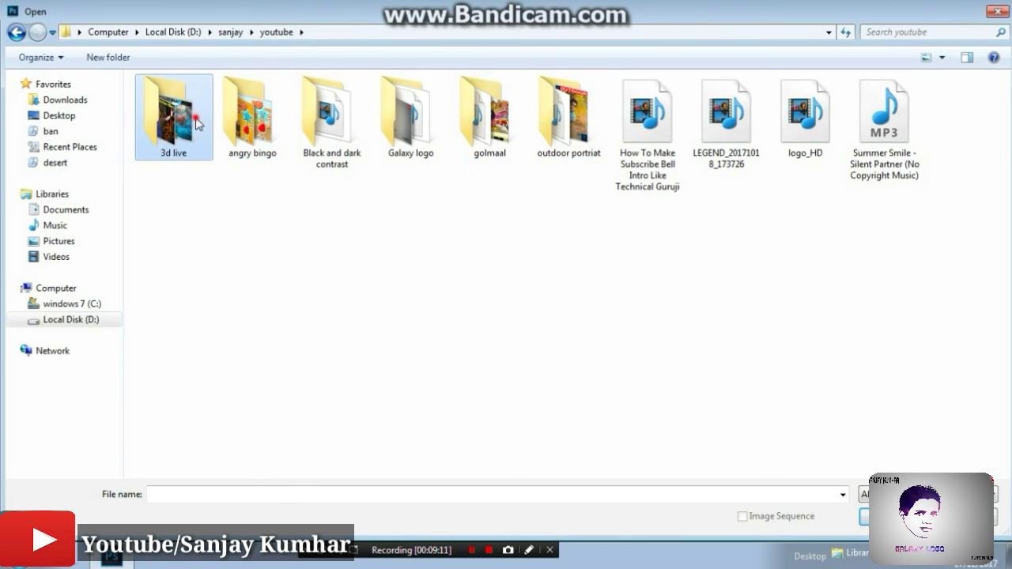
pyautogui.doubleClick(196, 115)
pyautogui.doubleClick(383, 150)
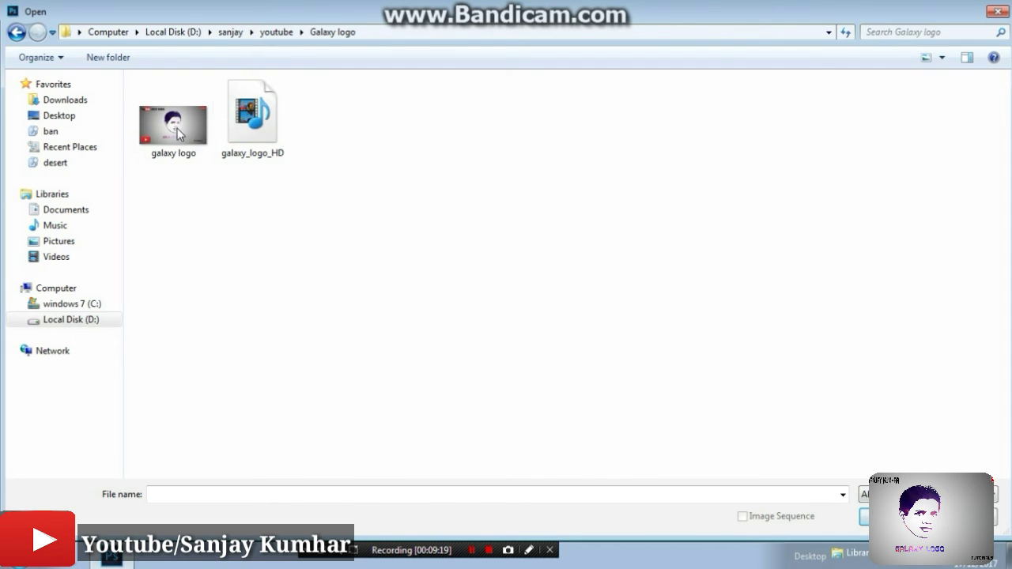
pyautogui.click(166, 152)
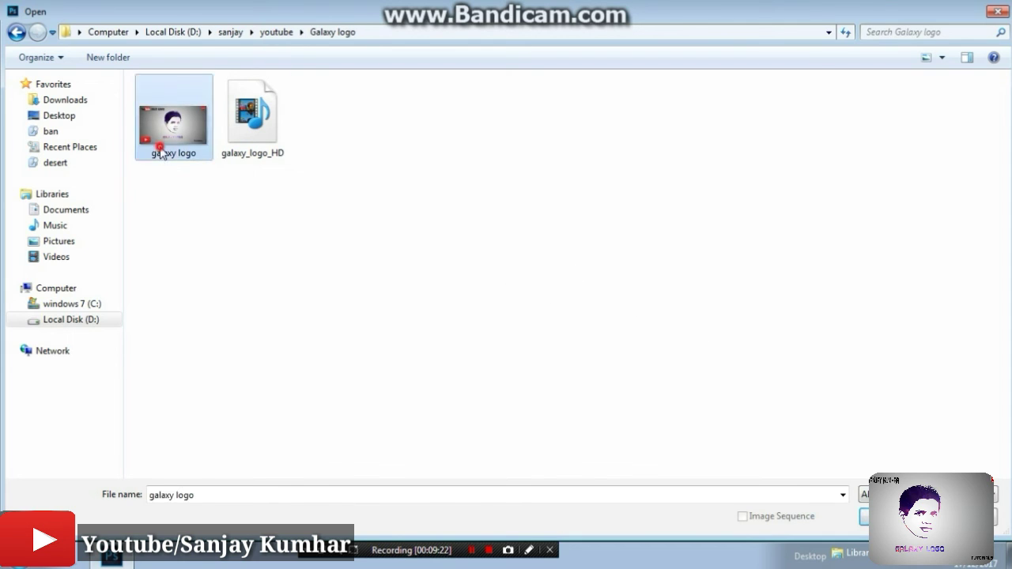
pyautogui.press('Return')
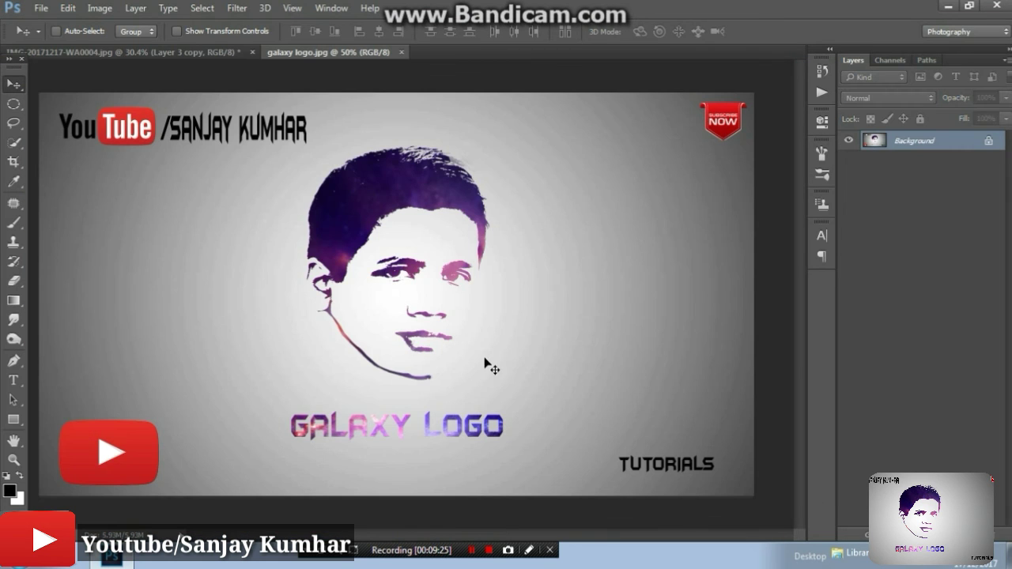
# Step: Zoom the galaxy logo in, then out until the whole logo fits
pyautogui.click(490, 360)
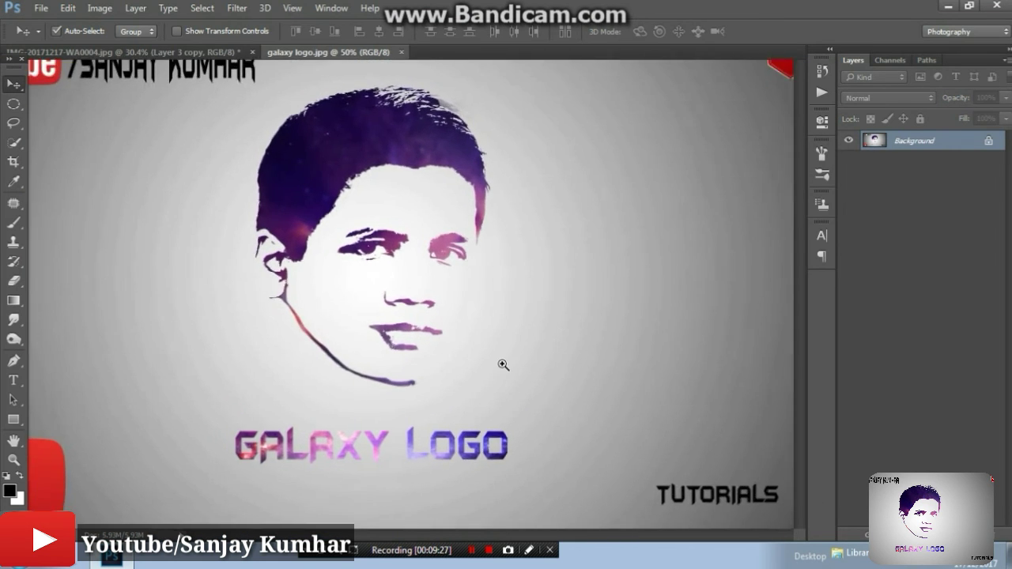
pyautogui.moveTo(503, 365)
pyautogui.mouseDown()
pyautogui.moveTo(467, 350)
pyautogui.moveTo(506, 285)
pyautogui.mouseUp()
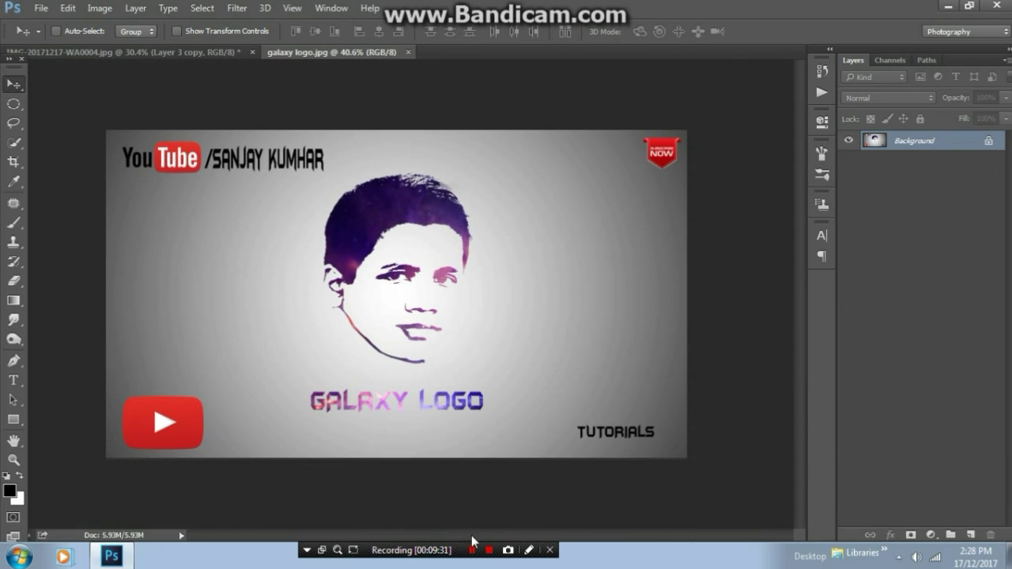